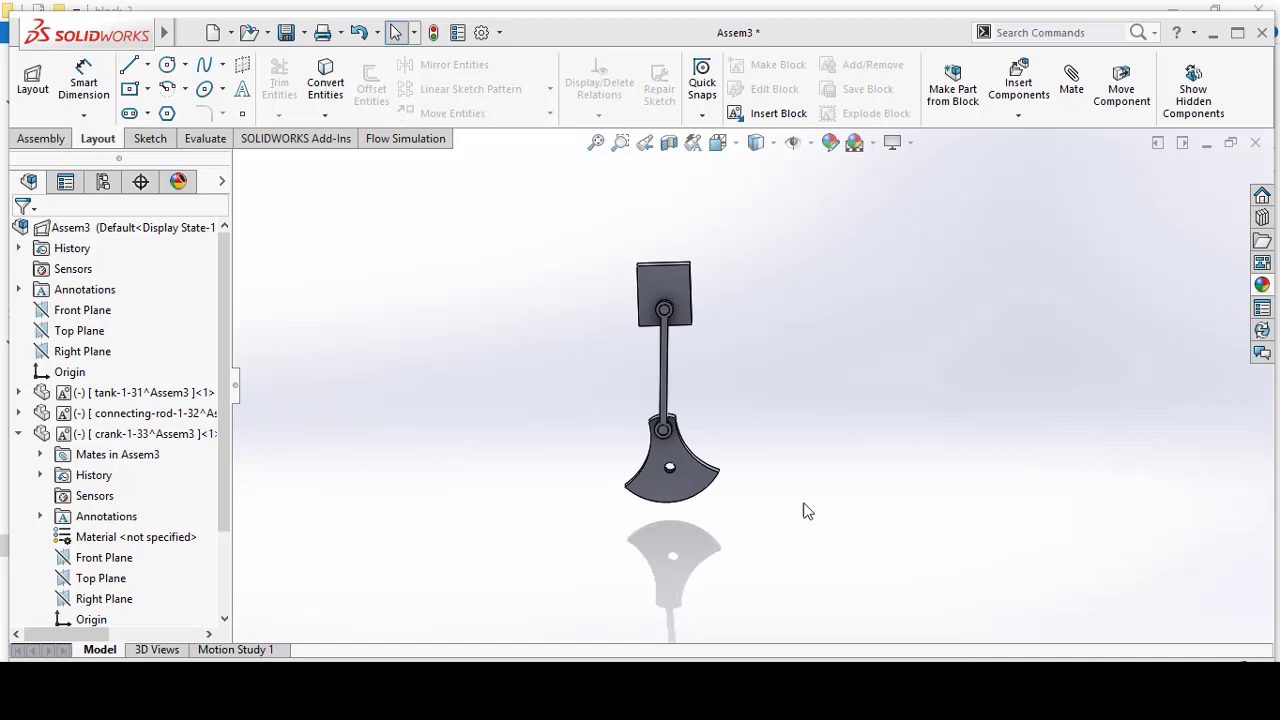
# - Zoom to fit and drag the crank to check the linkage moves
pyautogui.press('f')
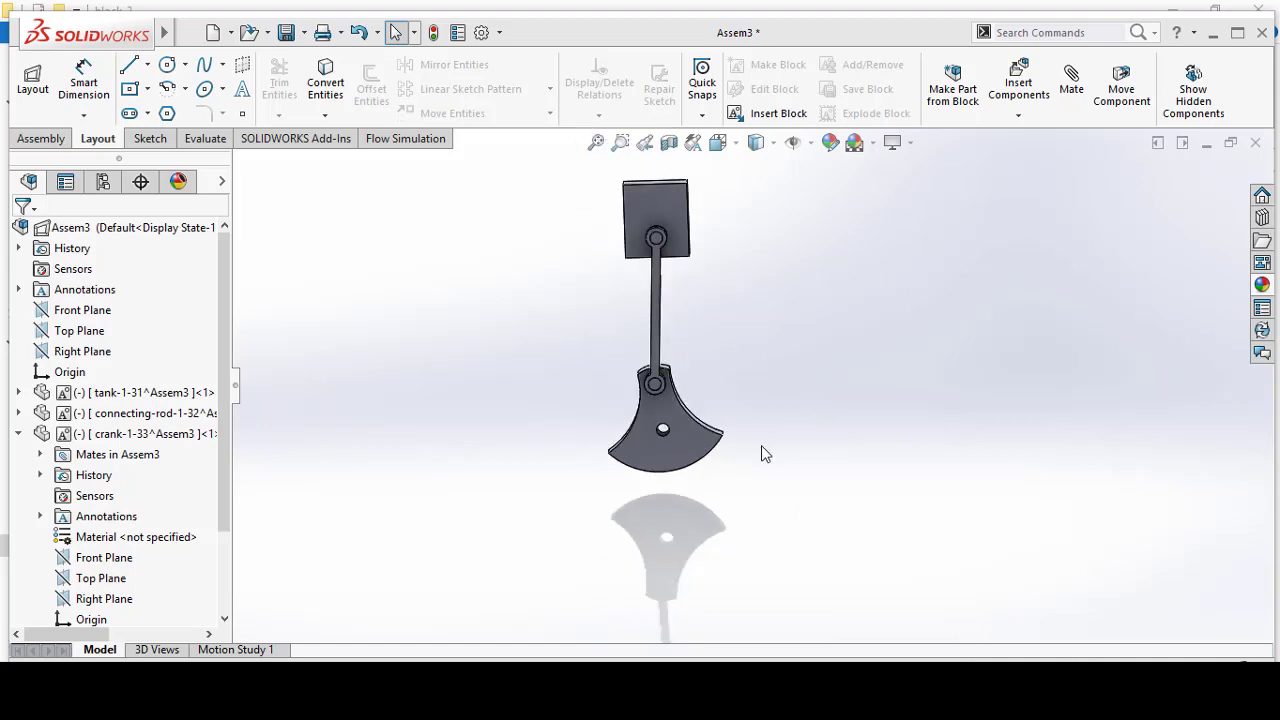
pyautogui.moveTo(702, 462)
pyautogui.mouseDown()
pyautogui.moveTo(593, 350)
pyautogui.moveTo(694, 491)
pyautogui.moveTo(686, 394)
pyautogui.moveTo(566, 500)
pyautogui.moveTo(735, 466)
pyautogui.mouseUp()
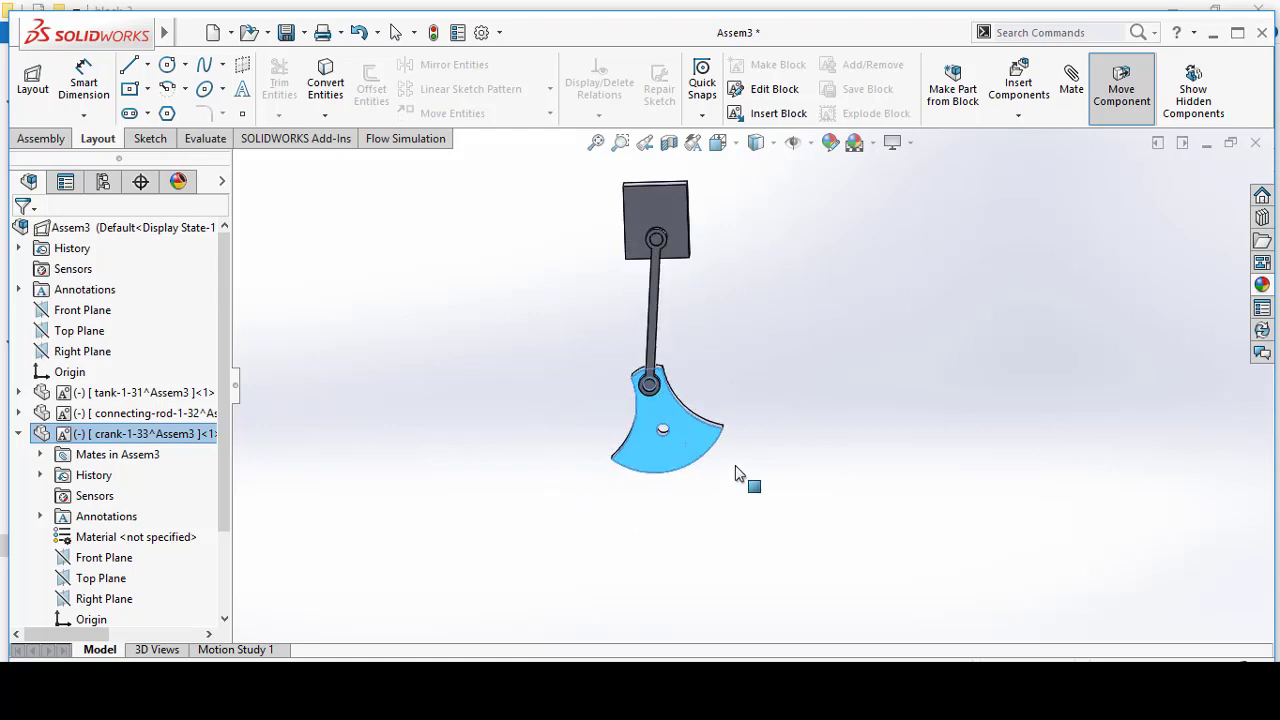
pyautogui.click(395, 32)
# - In Motion Study 1, extend the Assem3 animation end key to 10 seconds
pyautogui.click(235, 650)
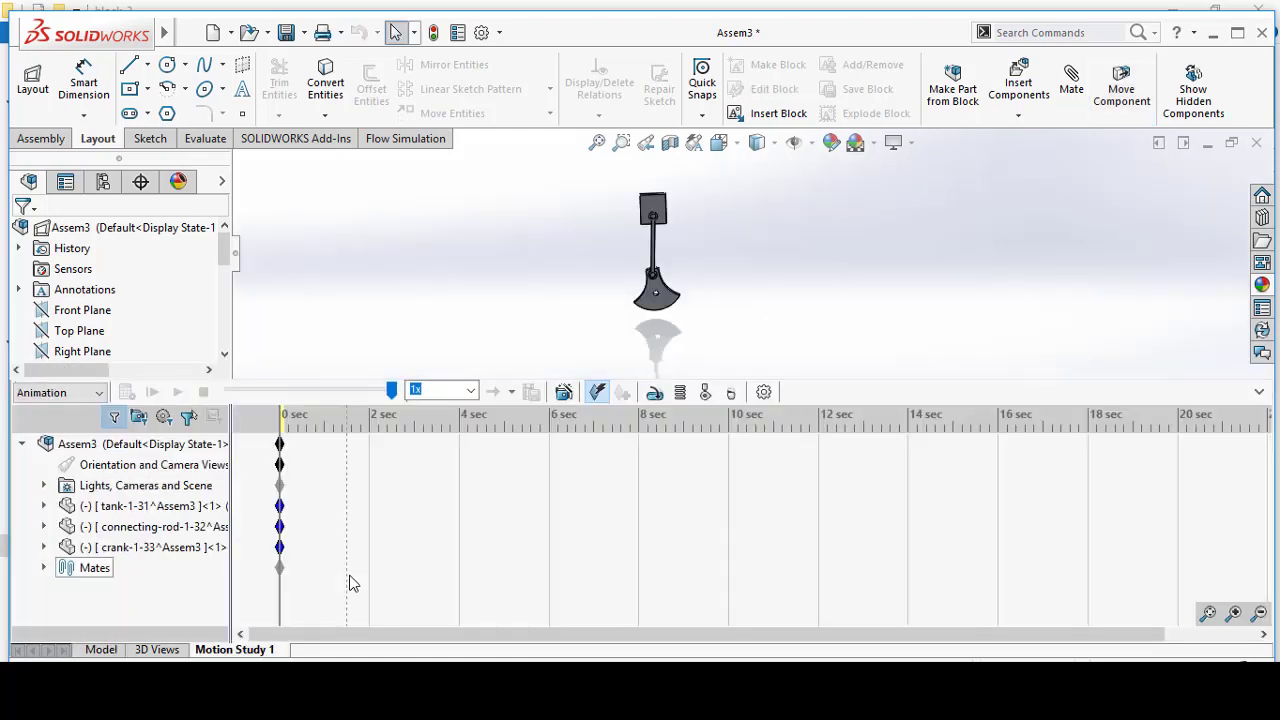
pyautogui.click(197, 446)
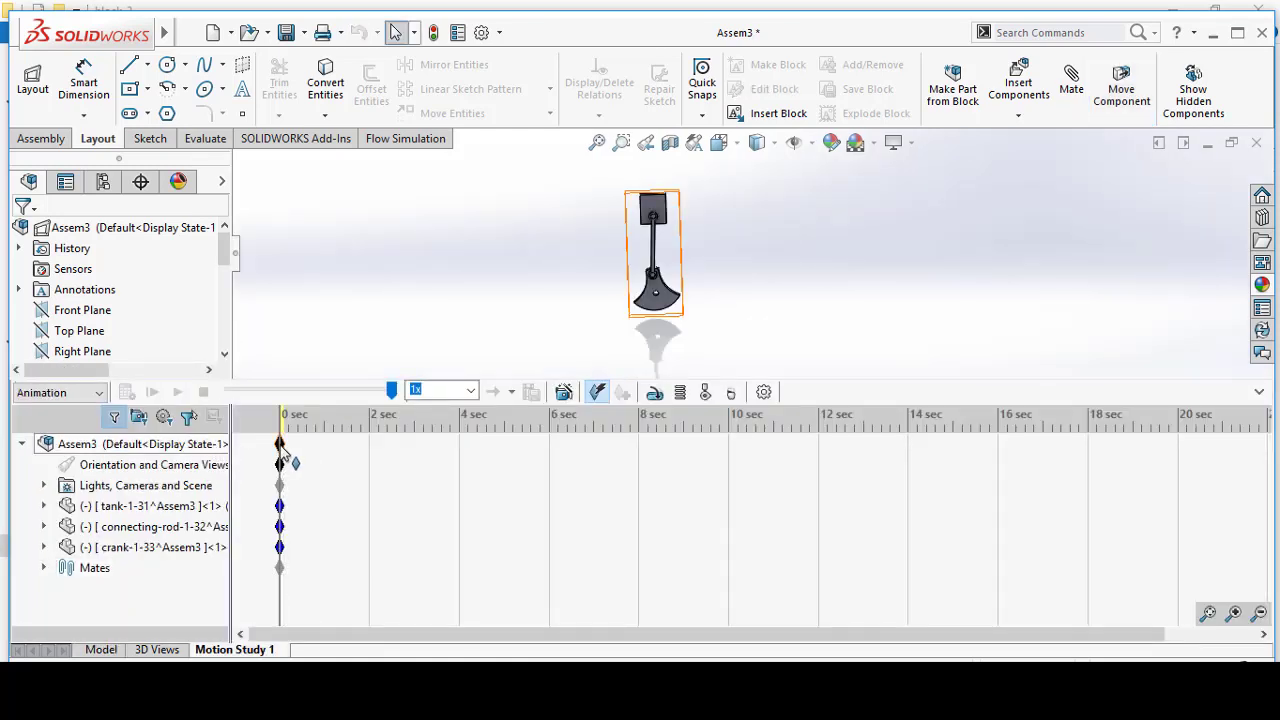
pyautogui.moveTo(282, 450); pyautogui.dragTo(728, 492)
# - Add RotaryMotor2, a constant-speed 20 RPM rotary motor on the crank face, replacing 100 RPM
pyautogui.click(654, 392)
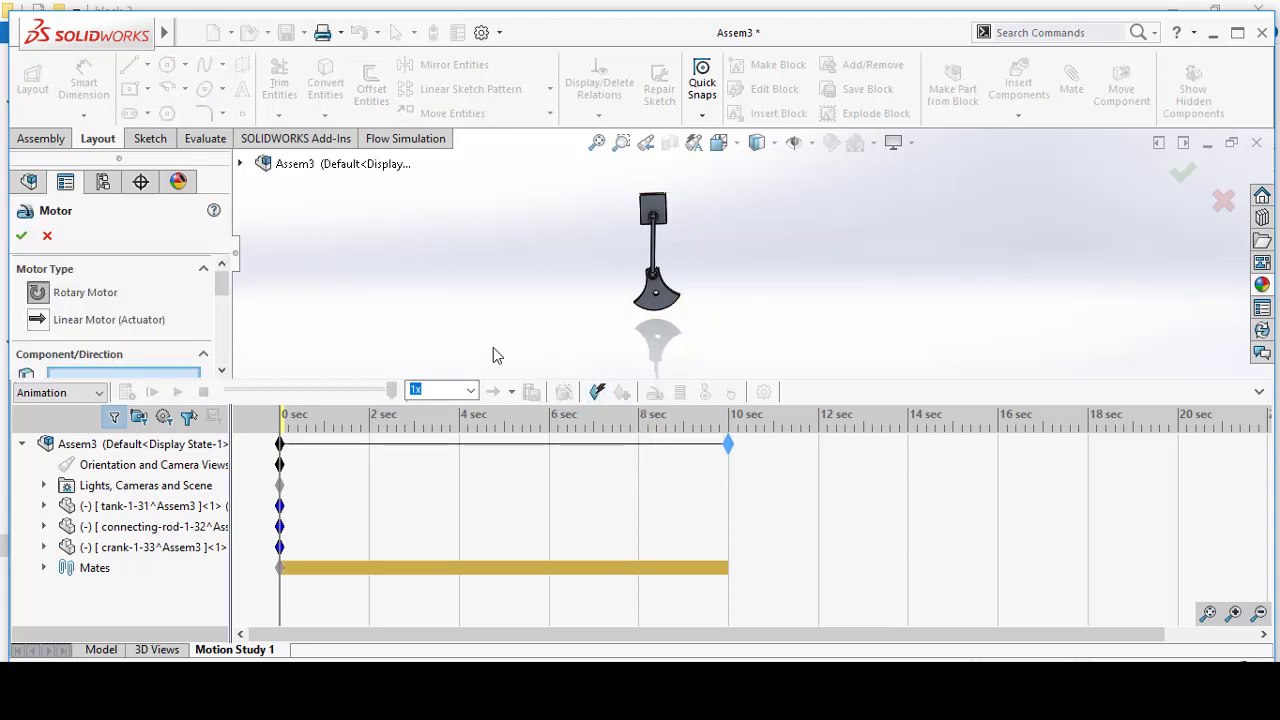
pyautogui.scroll(-2, 655, 290)
pyautogui.scroll(-2, 640, 295)
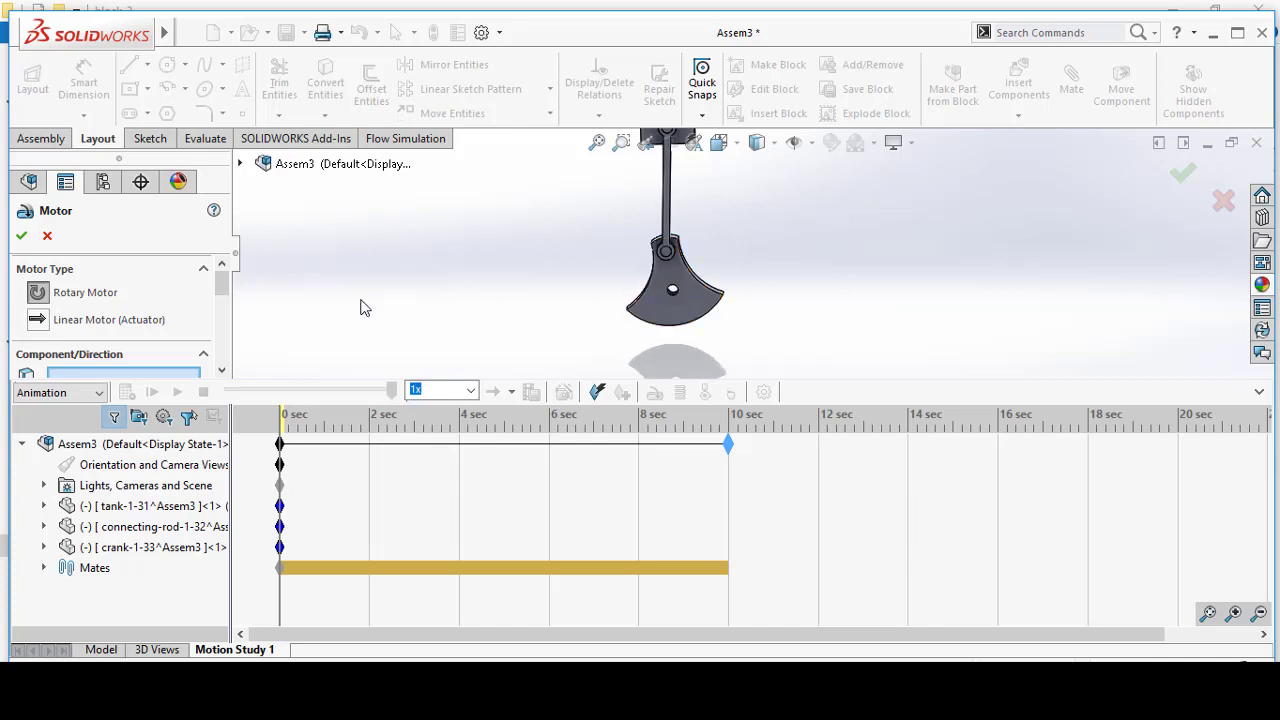
pyautogui.scroll(-3, 224, 290)
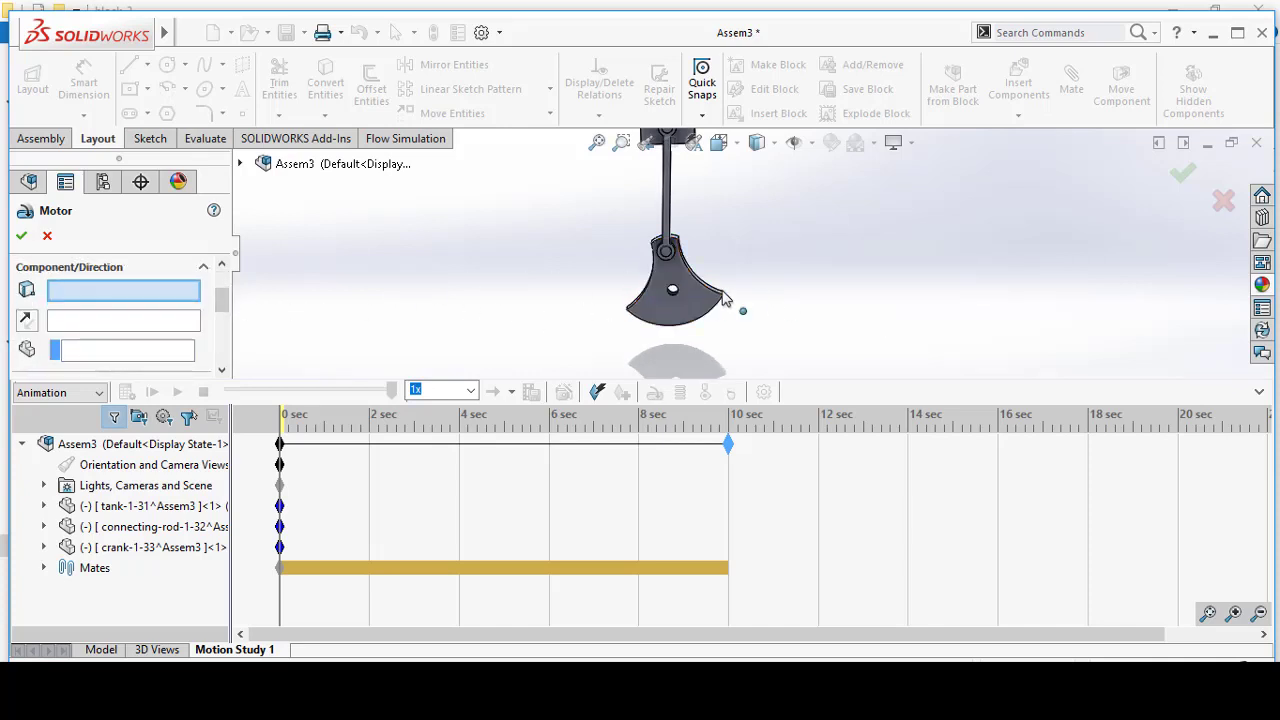
pyautogui.click(682, 281)
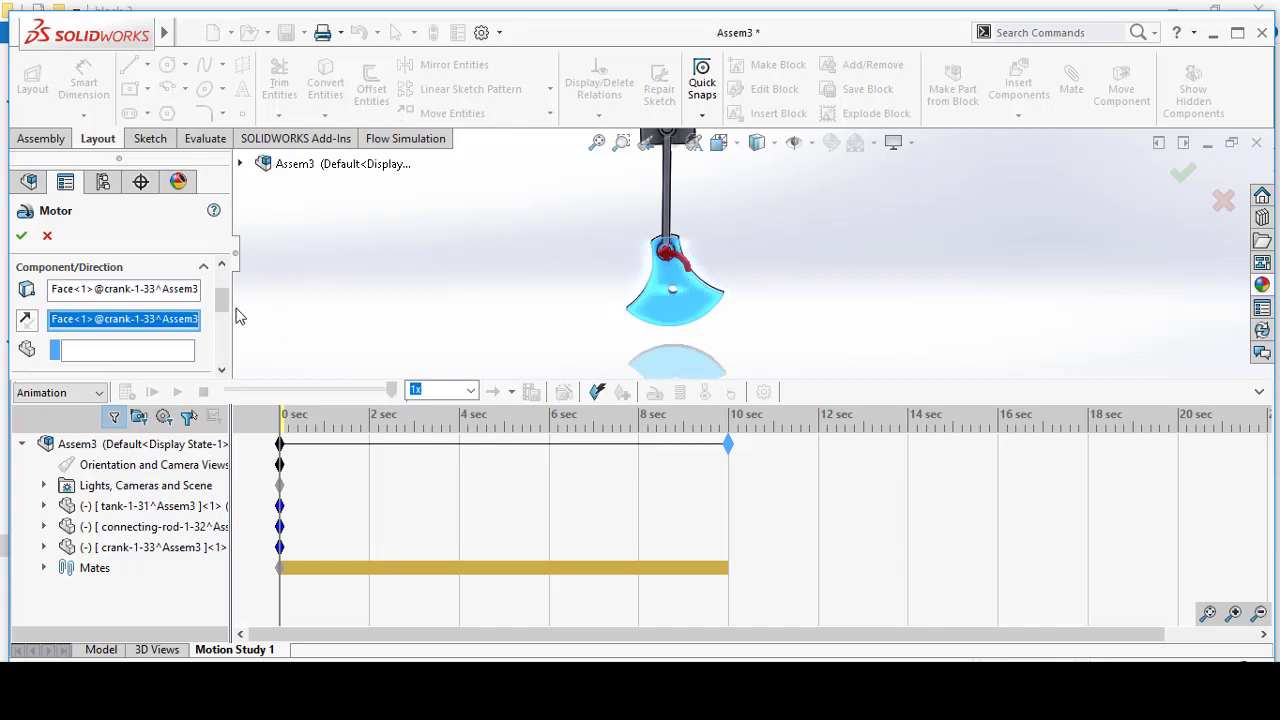
pyautogui.scroll(-3, 215, 330)
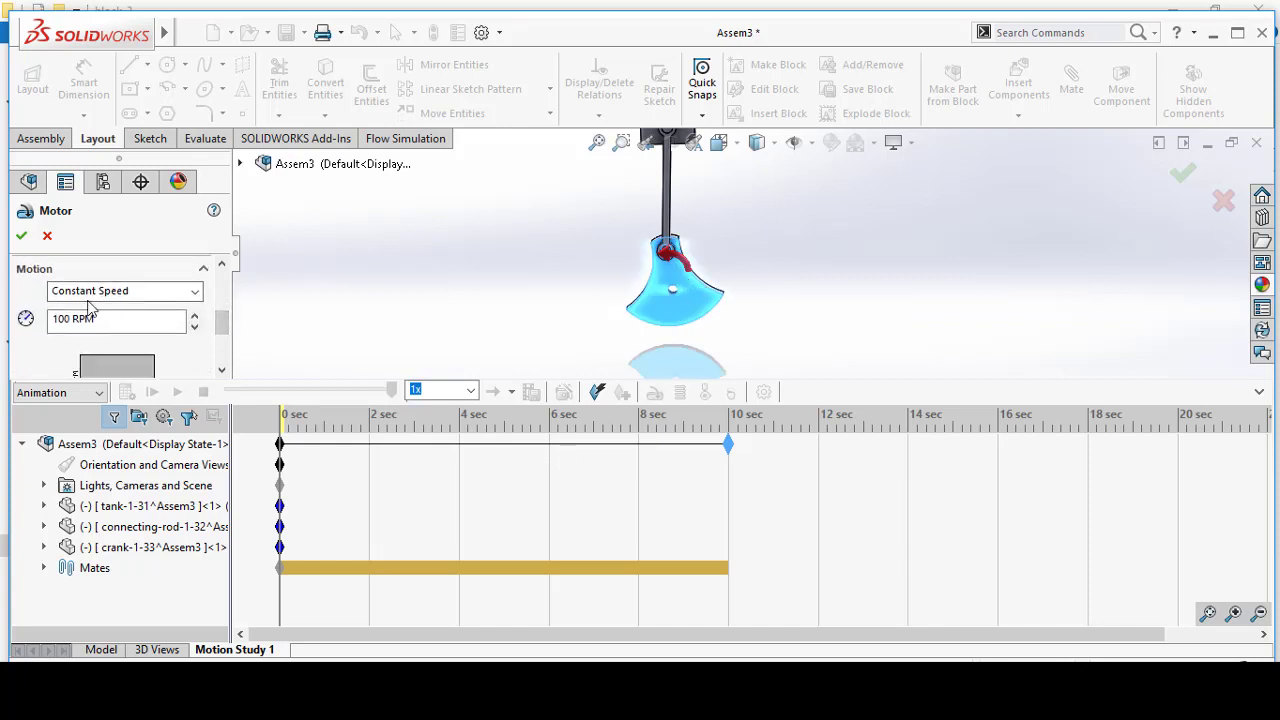
pyautogui.moveTo(103, 318); pyautogui.dragTo(40, 322)
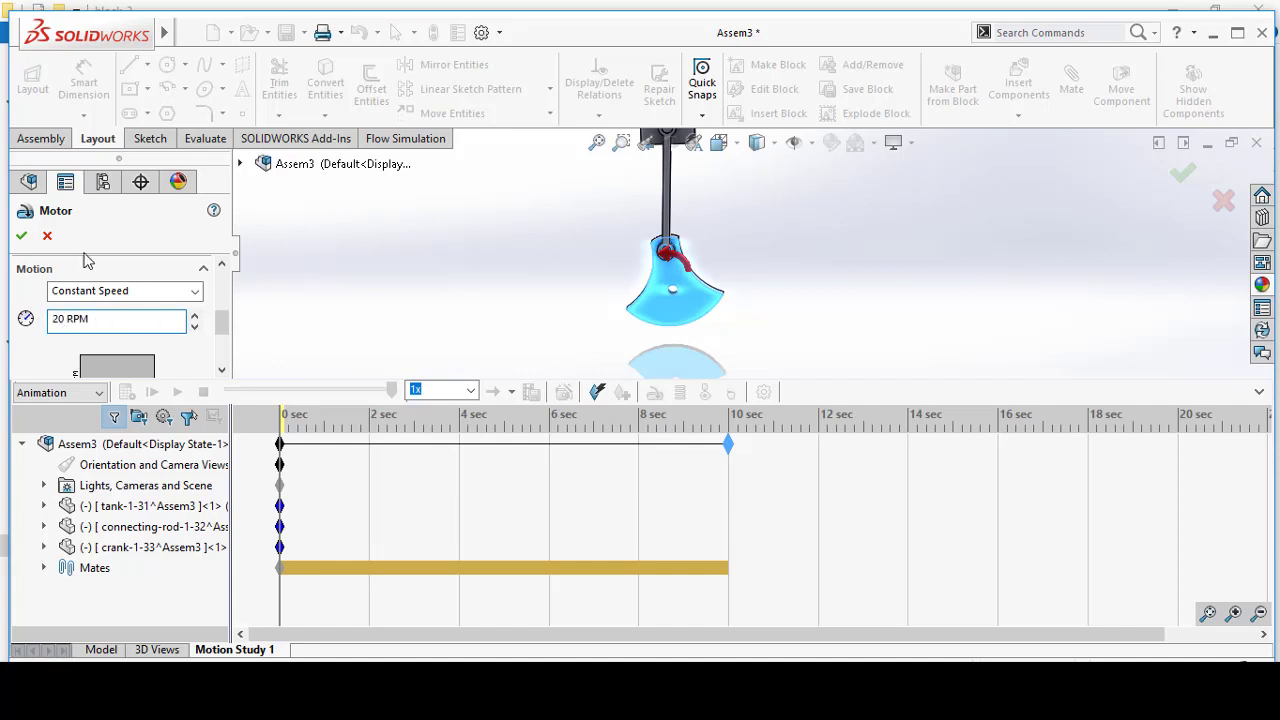
pyautogui.click(22, 236)
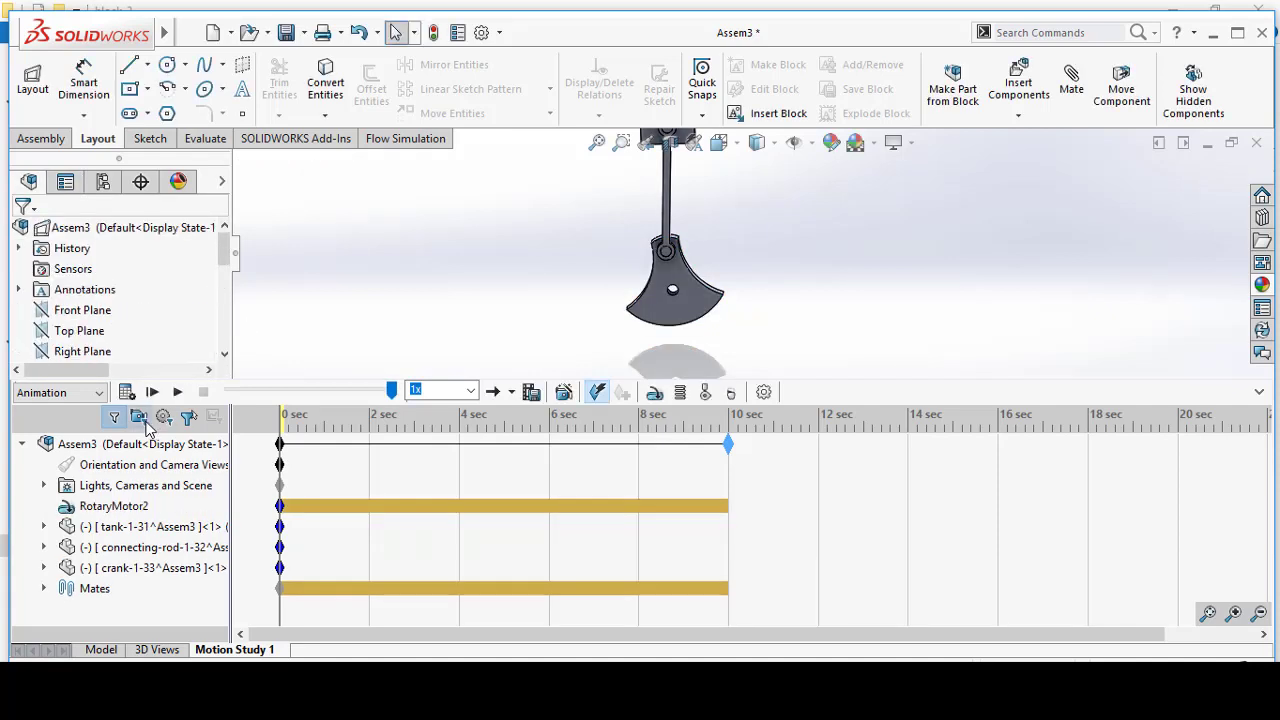
# - Calculate the motion study so the motor drives the crank, rod and tank for 10 seconds
pyautogui.click(152, 392)
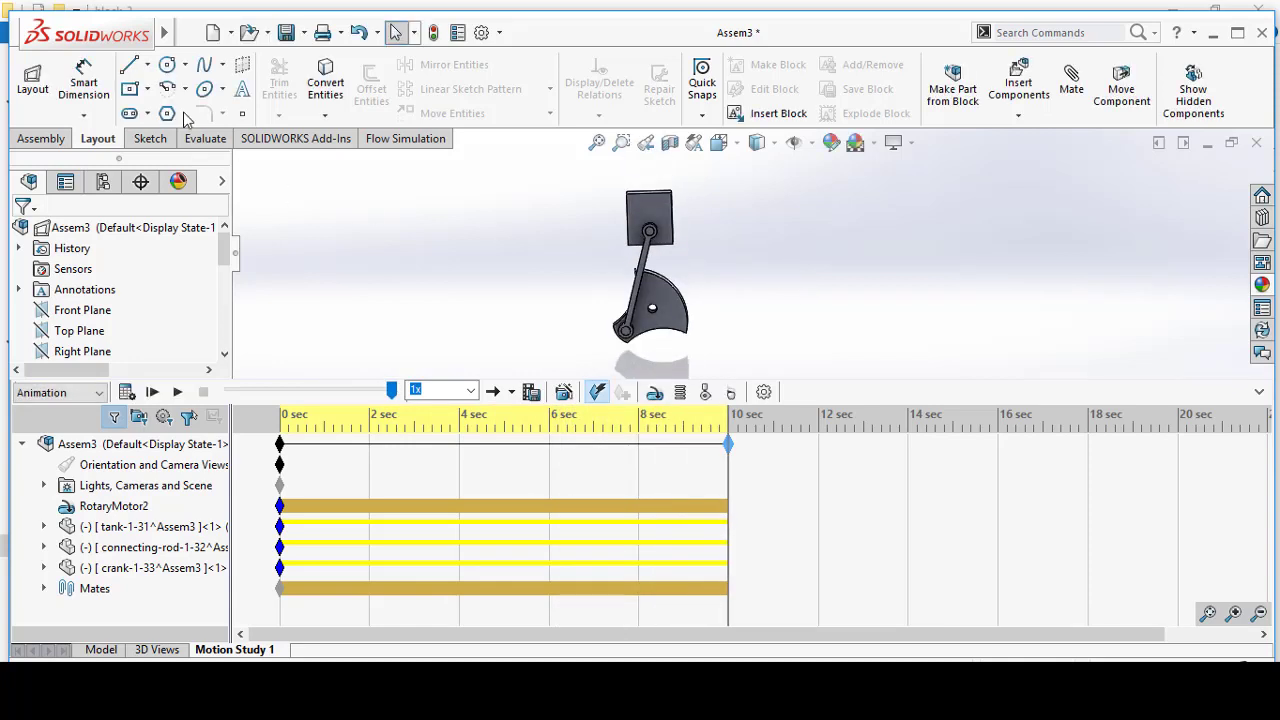
pyautogui.click(232, 33)
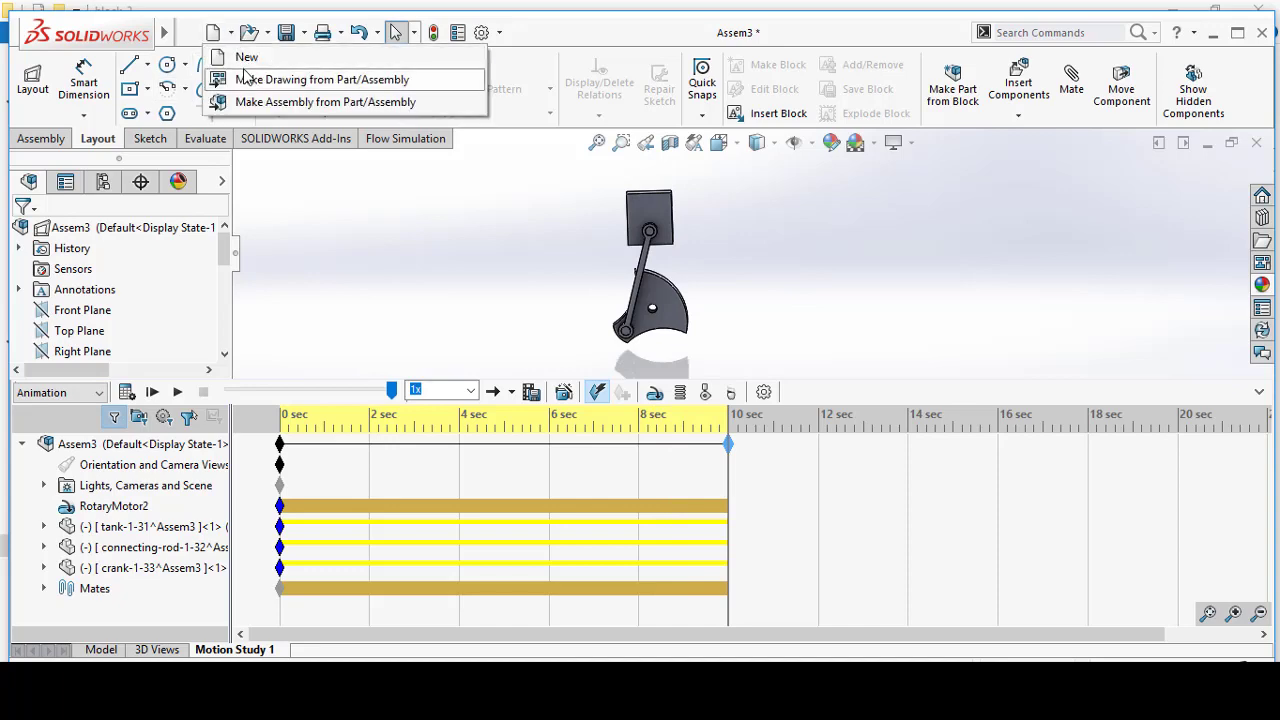
# - Create new assembly Assem4 with a Layout sketch, viewed from the Front
pyautogui.click(246, 51)
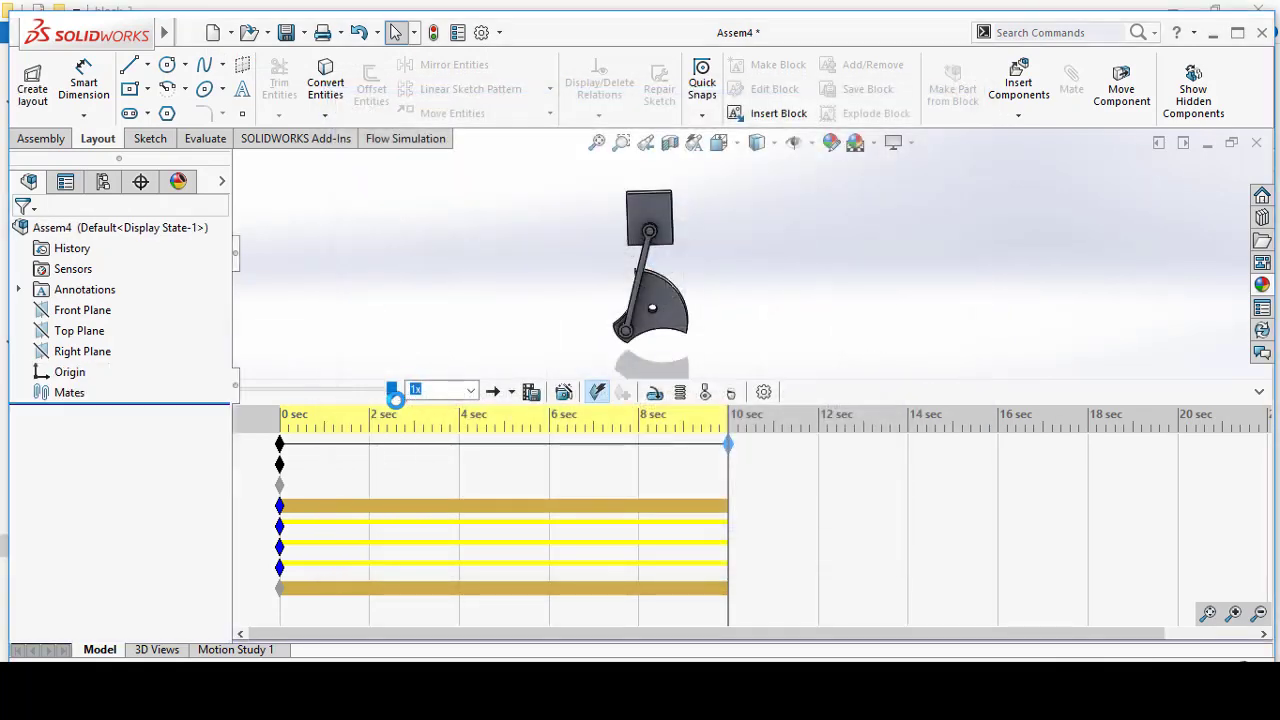
pyautogui.click(115, 396)
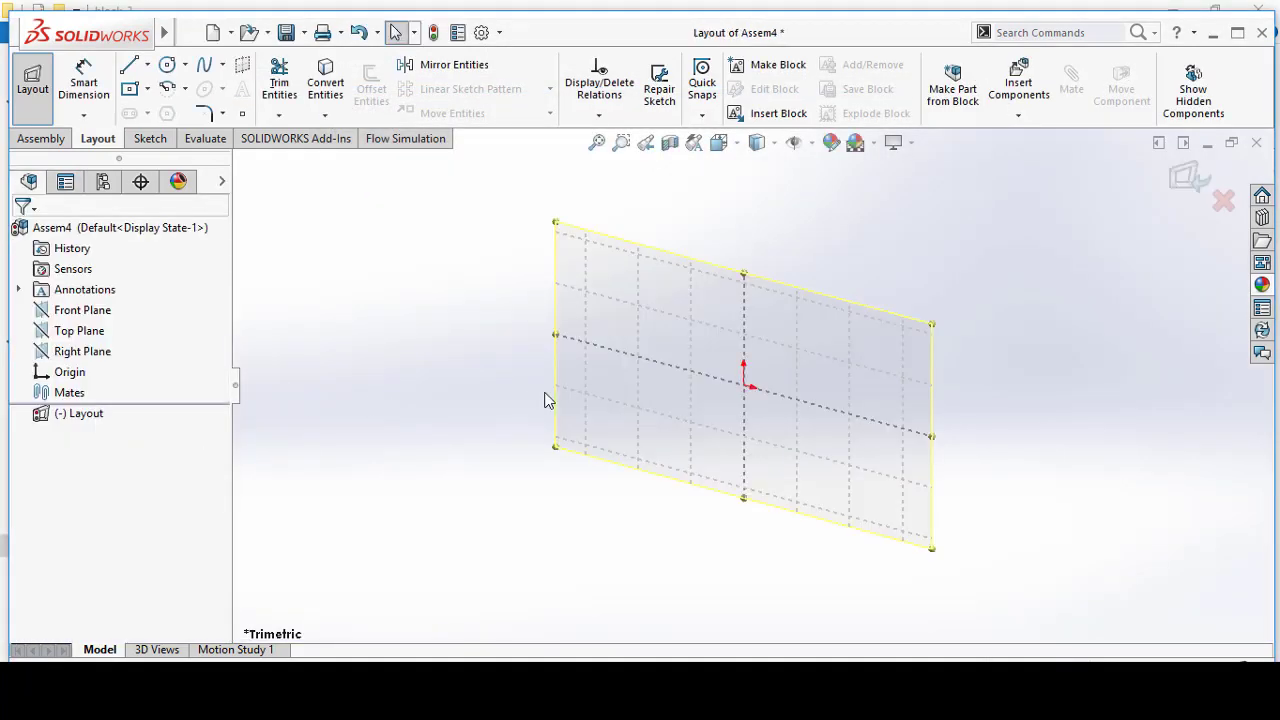
pyautogui.click(739, 145)
pyautogui.click(826, 250)
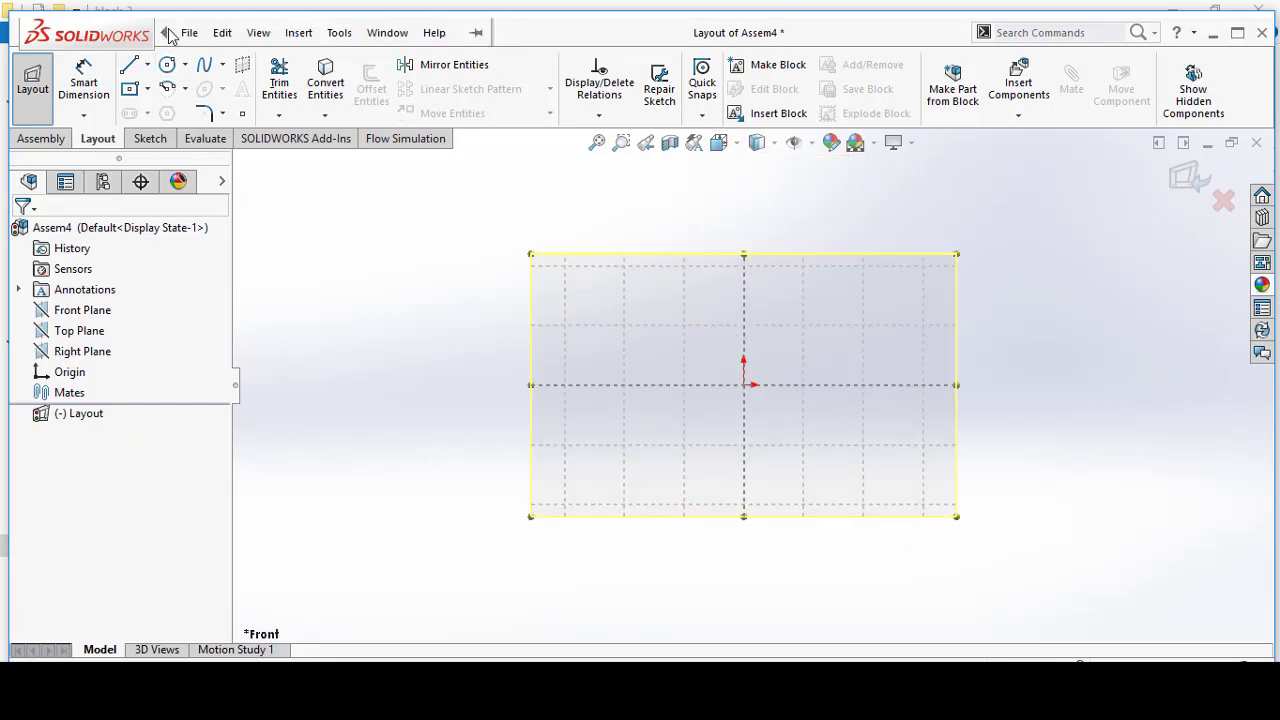
# - Open the Insert Block PropertyManager from Tools > Blocks > Insert
pyautogui.click(339, 32)
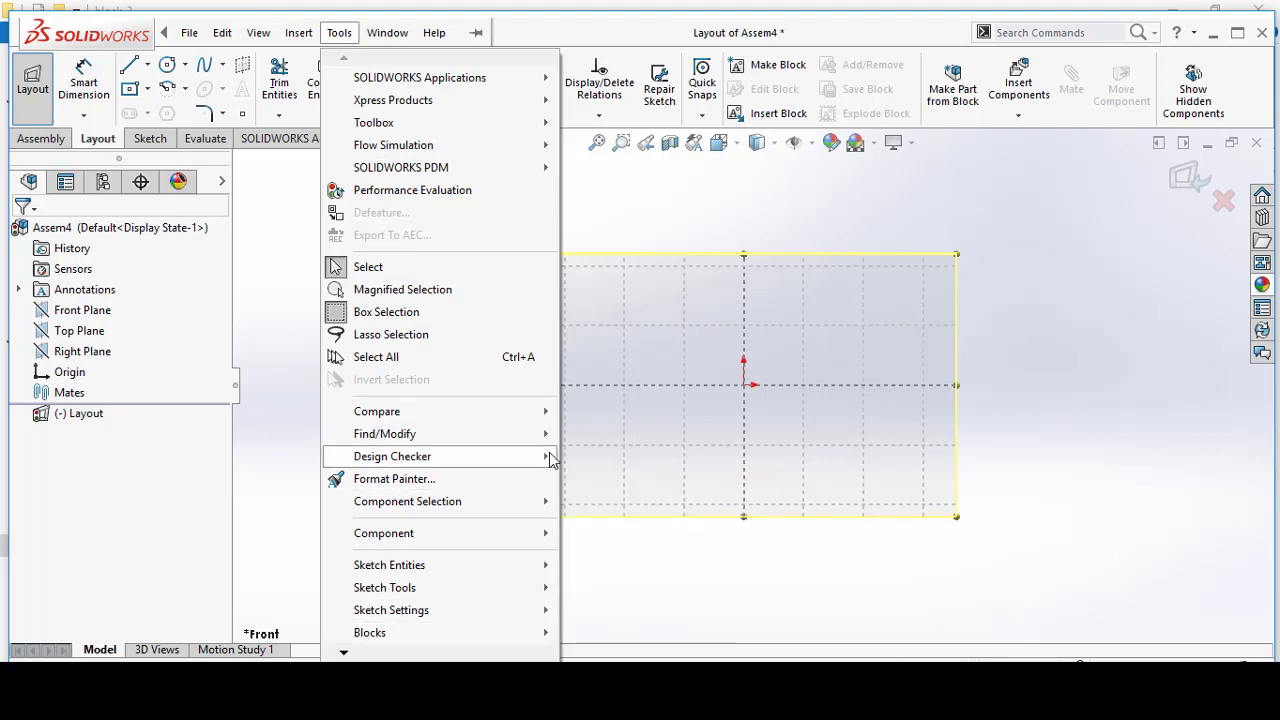
pyautogui.moveTo(370, 632)
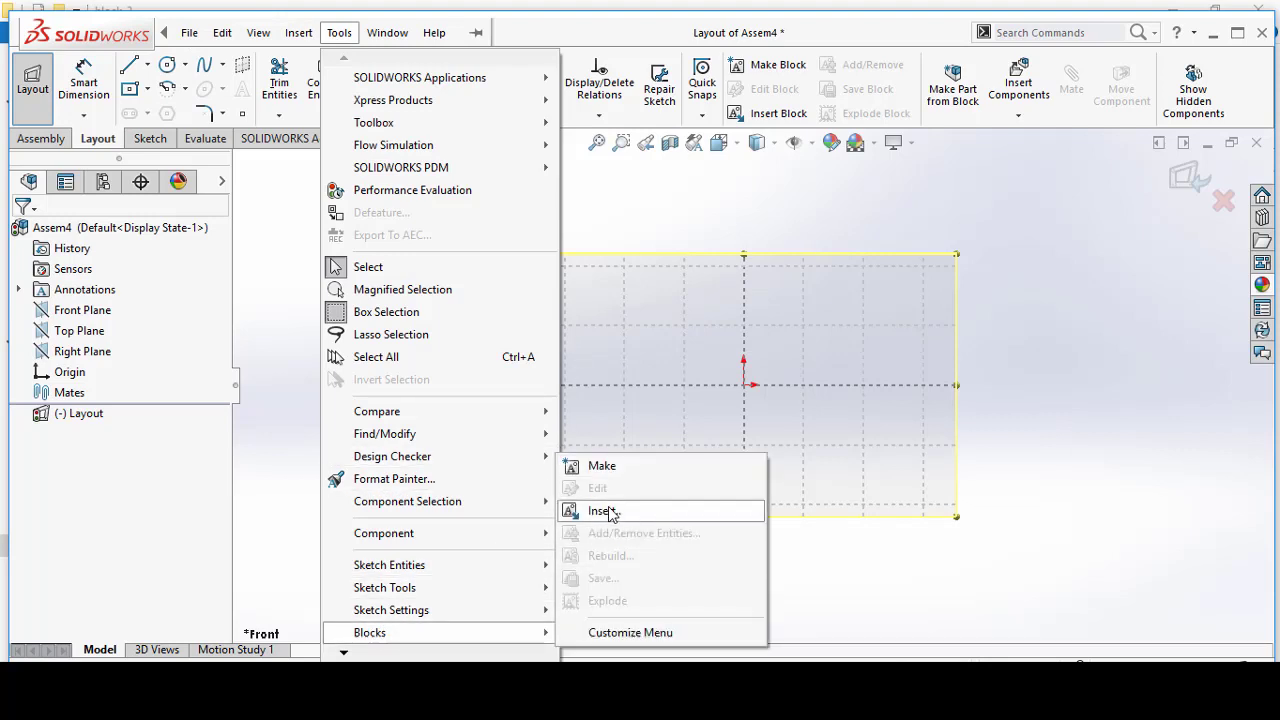
pyautogui.click(611, 513)
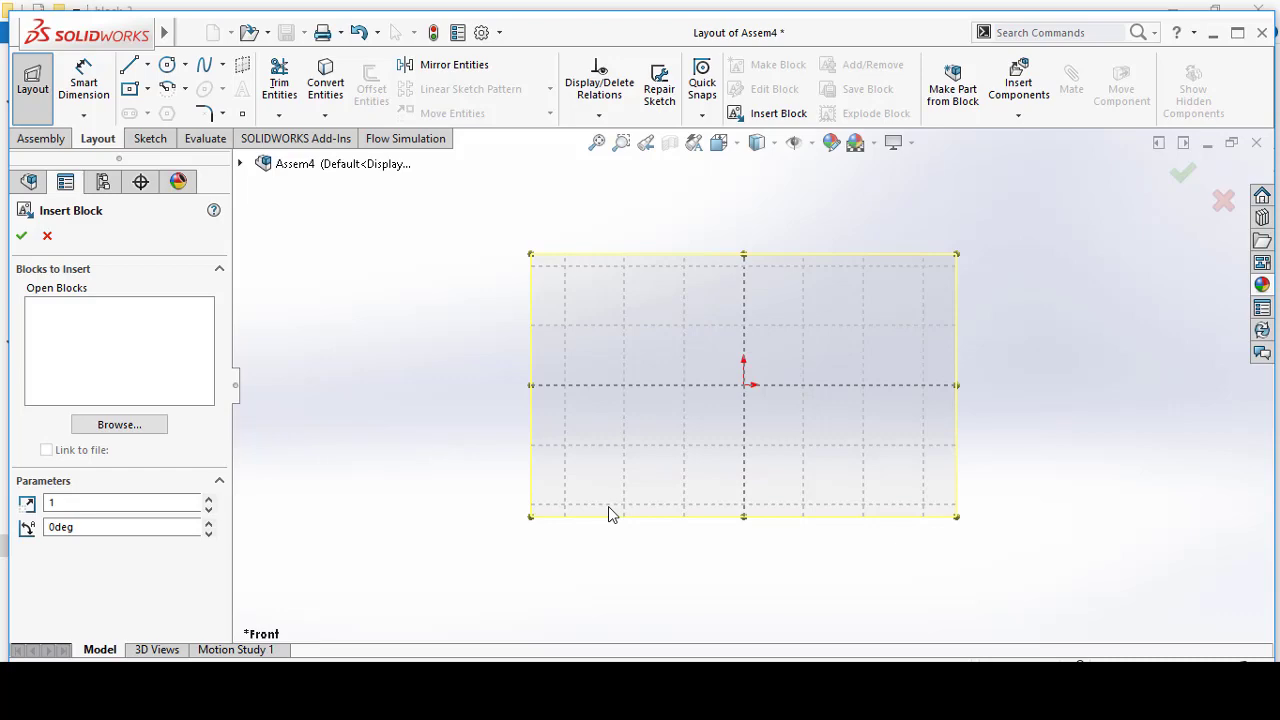
# - Insert crank.SLDBLK from the block-2 folder inside the layout rectangle
pyautogui.click(95, 424)
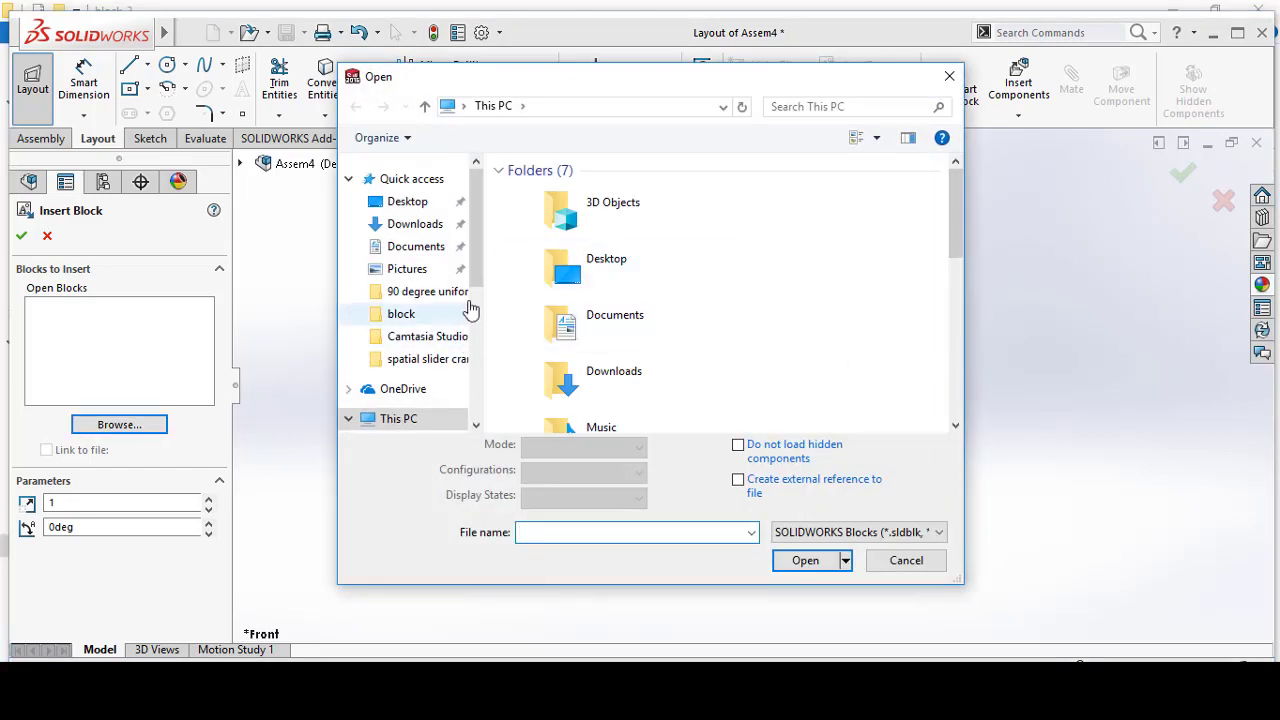
pyautogui.click(438, 314)
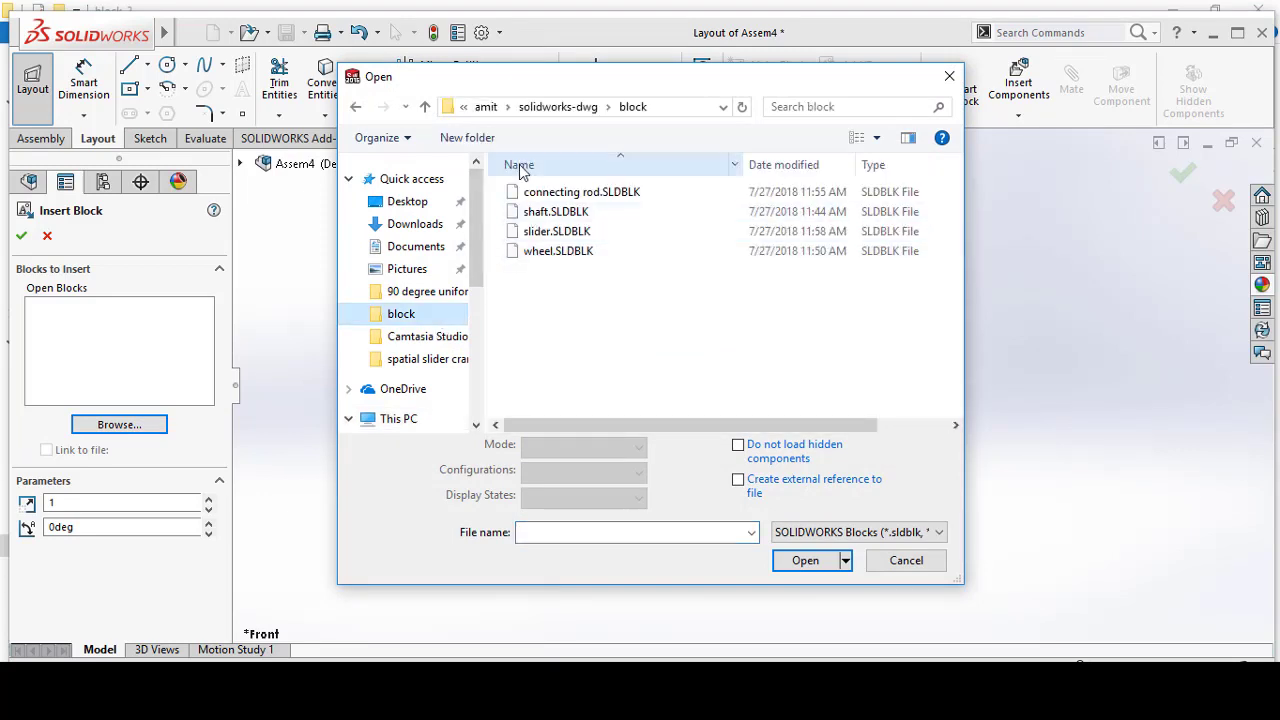
pyautogui.click(427, 108)
pyautogui.doubleClick(562, 232)
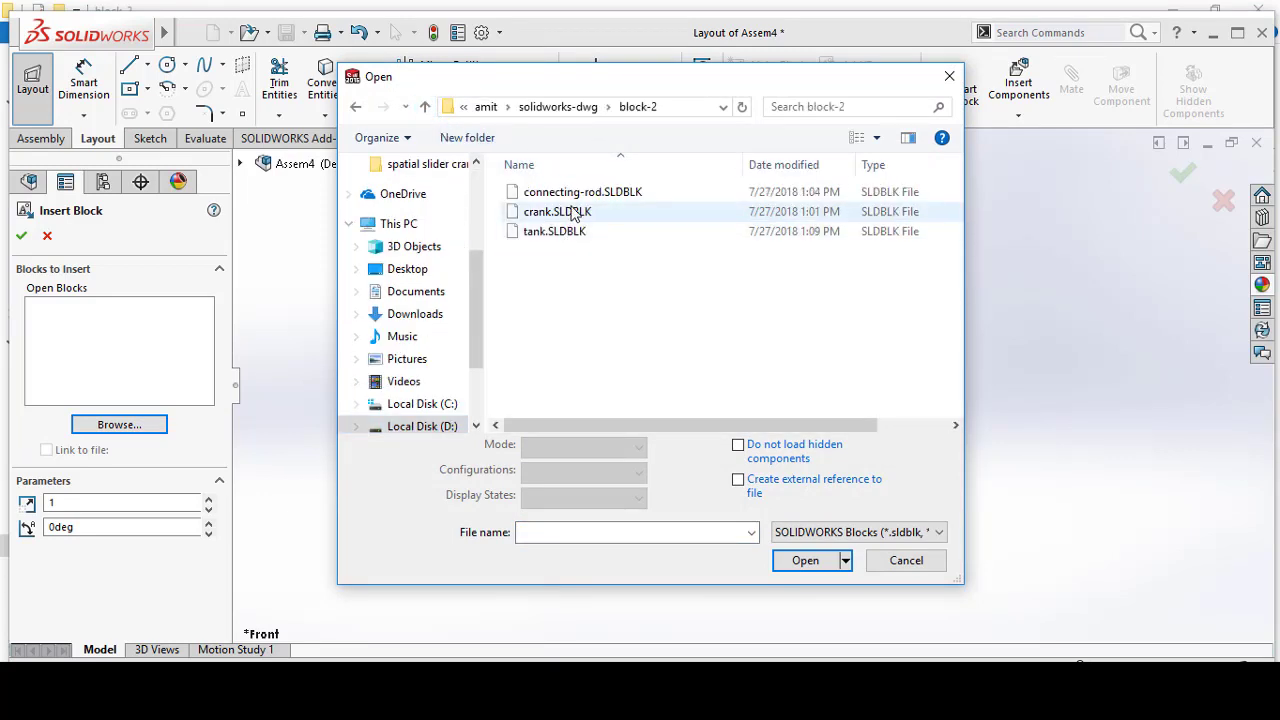
pyautogui.click(575, 214)
pyautogui.click(805, 560)
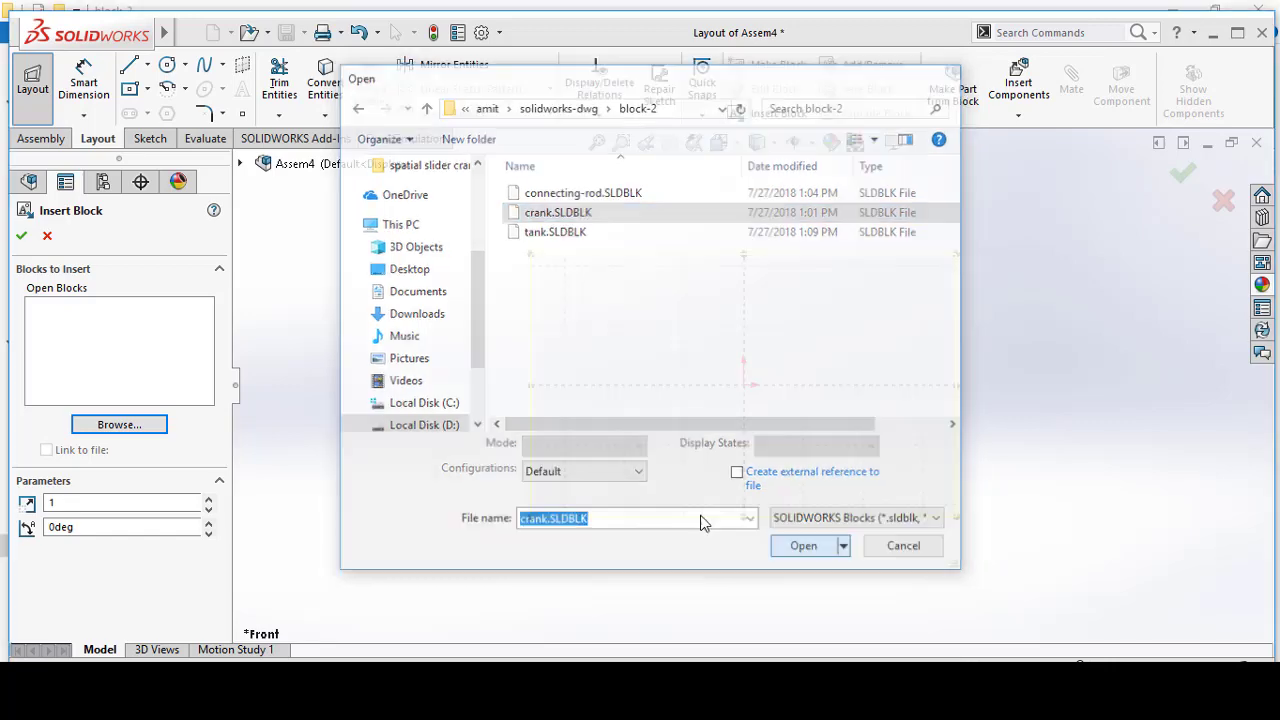
pyautogui.click(586, 430)
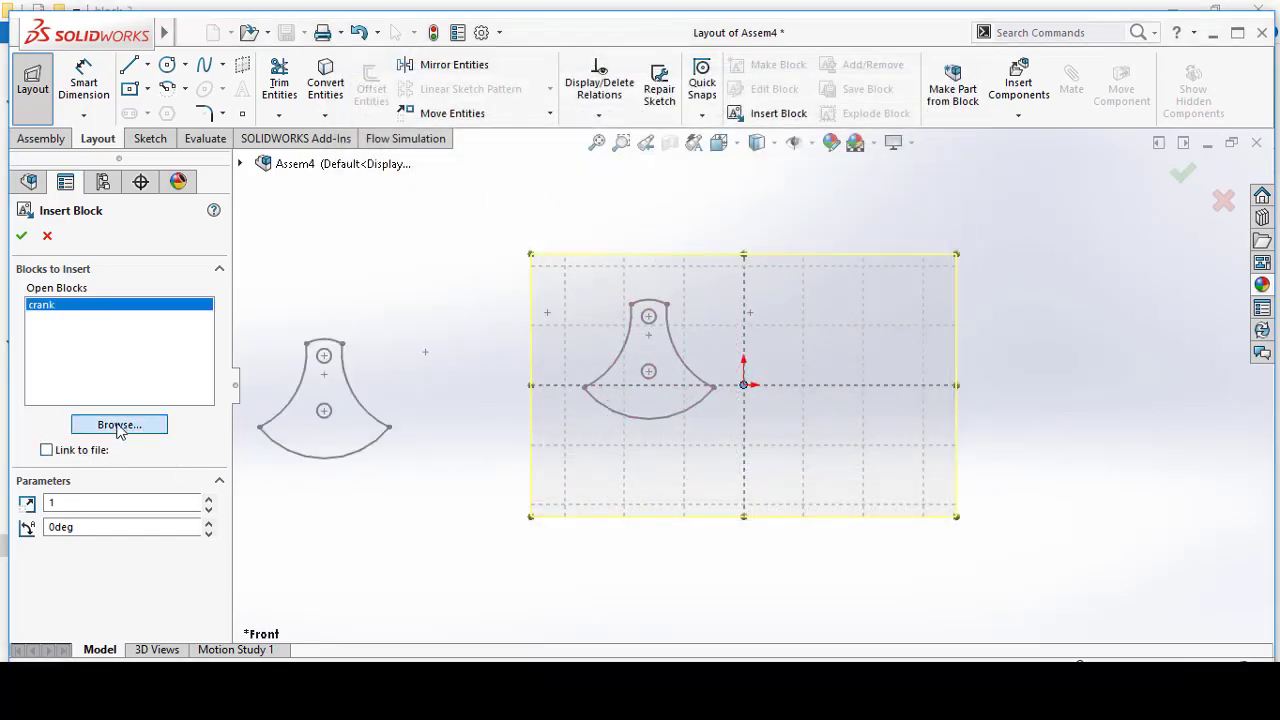
# - Load connecting-rod.SLDBLK from the block-2 folder for insertion
pyautogui.click(119, 424)
pyautogui.click(403, 314)
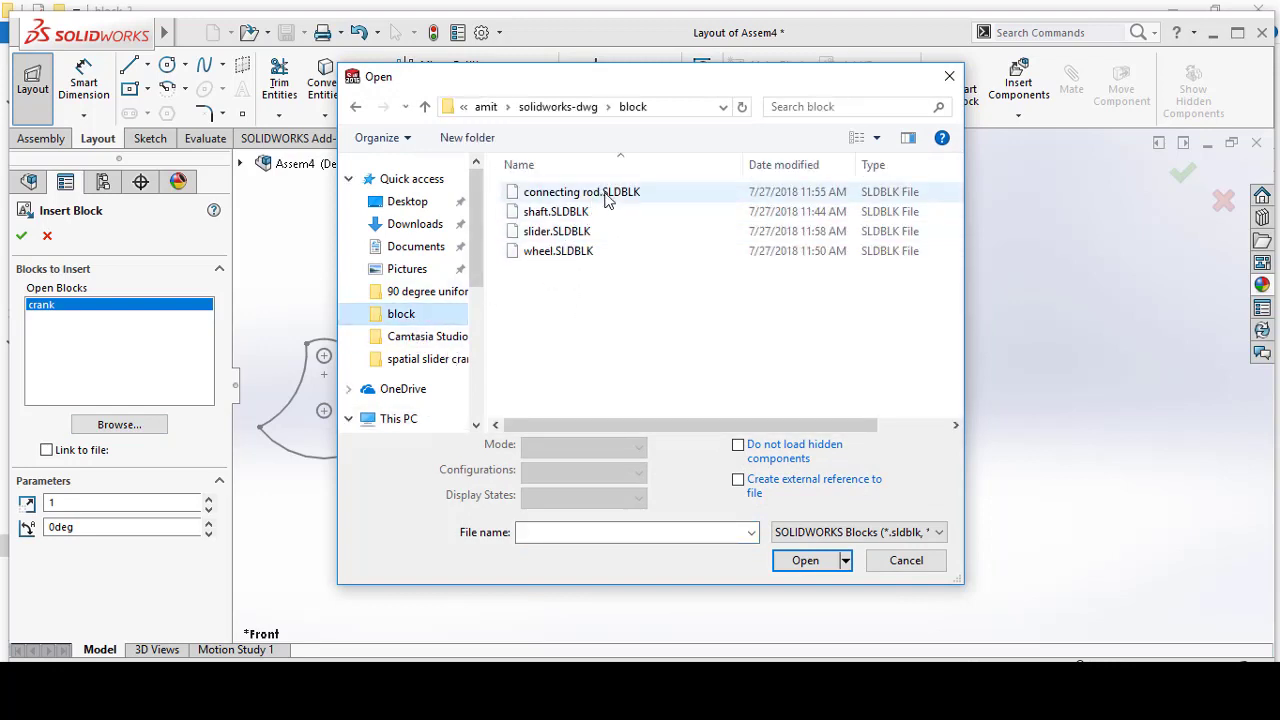
pyautogui.click(425, 107)
pyautogui.doubleClick(557, 233)
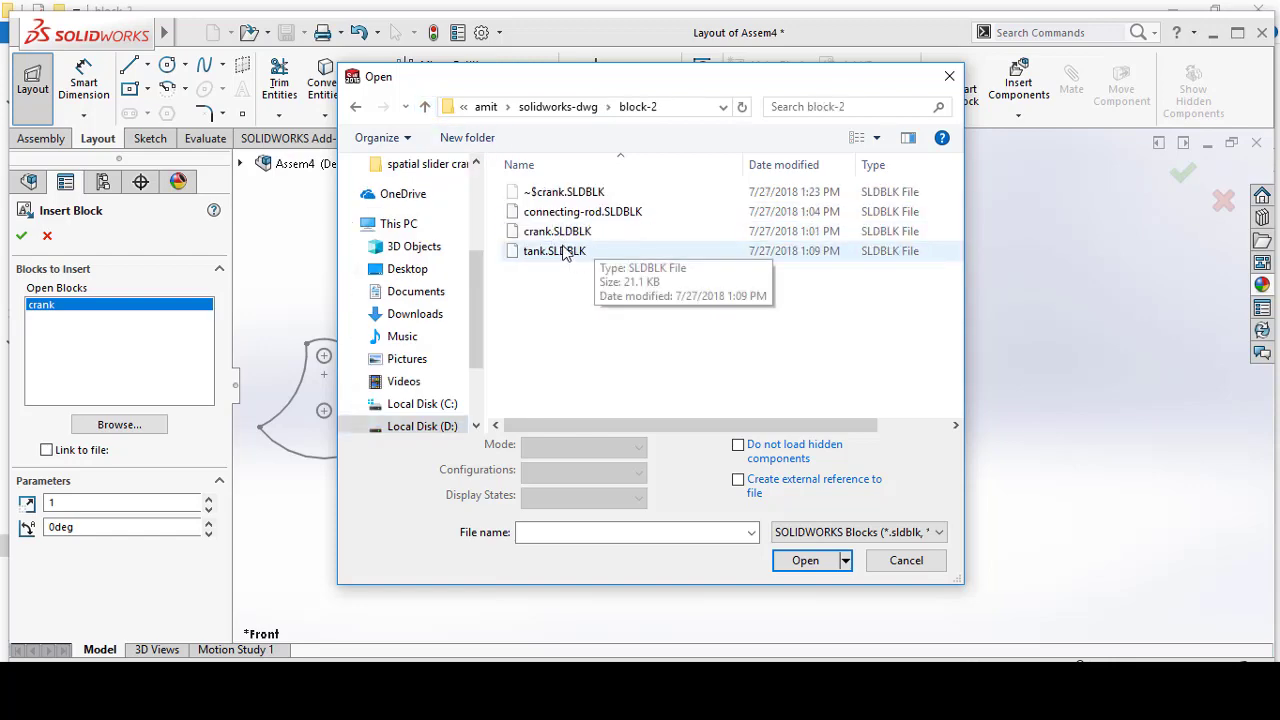
pyautogui.click(570, 214)
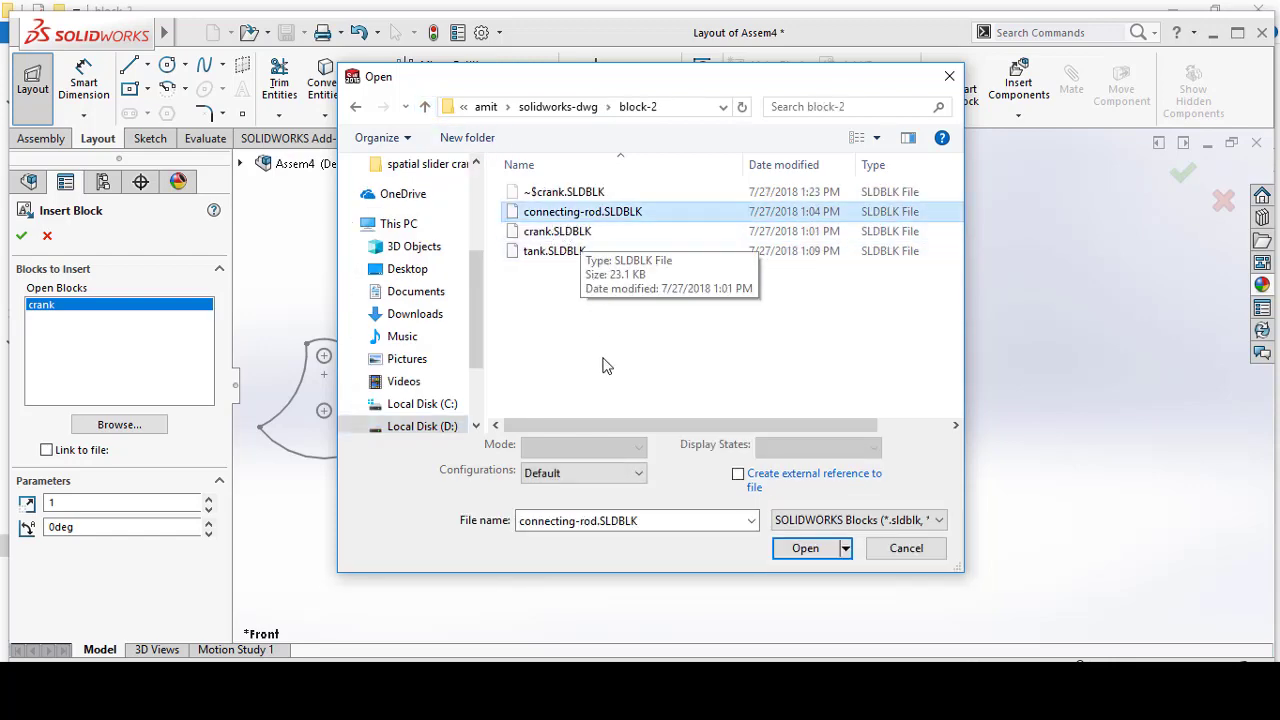
pyautogui.click(806, 550)
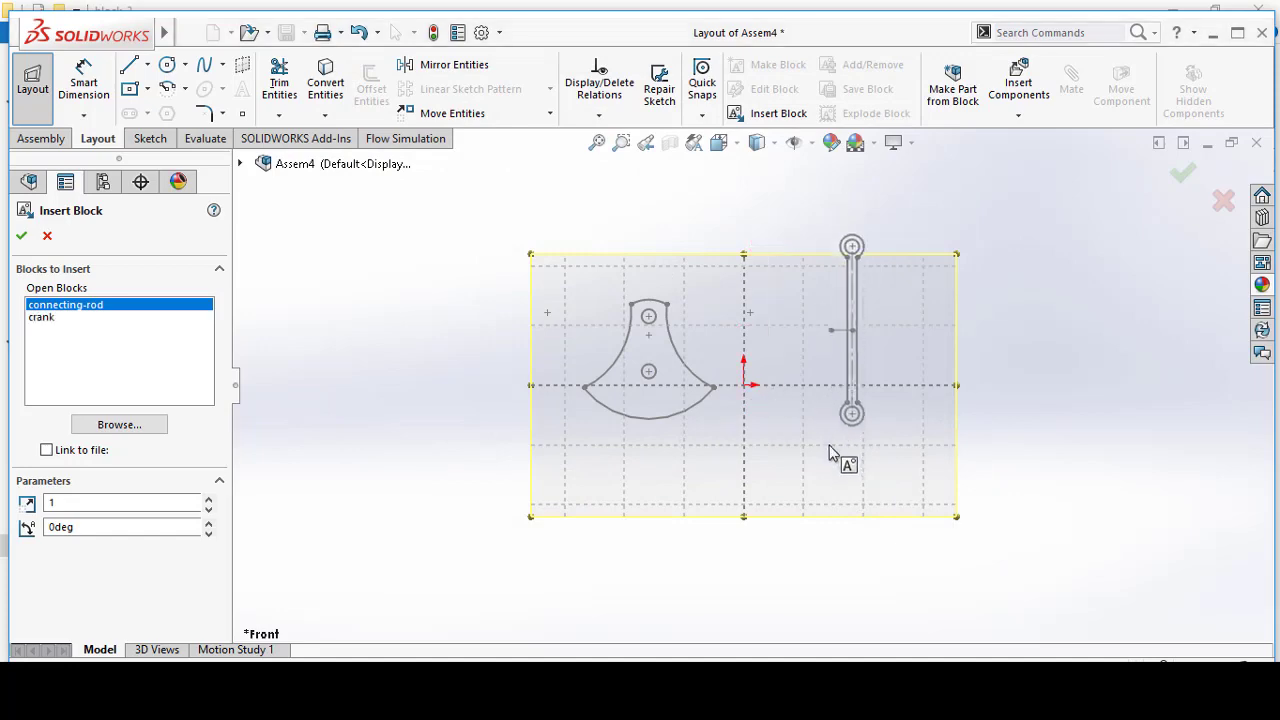
# - Place the connecting rod right of the origin, then insert tank.SLDBLK from block-2 above-left of the crank
pyautogui.click(822, 452)
pyautogui.click(126, 428)
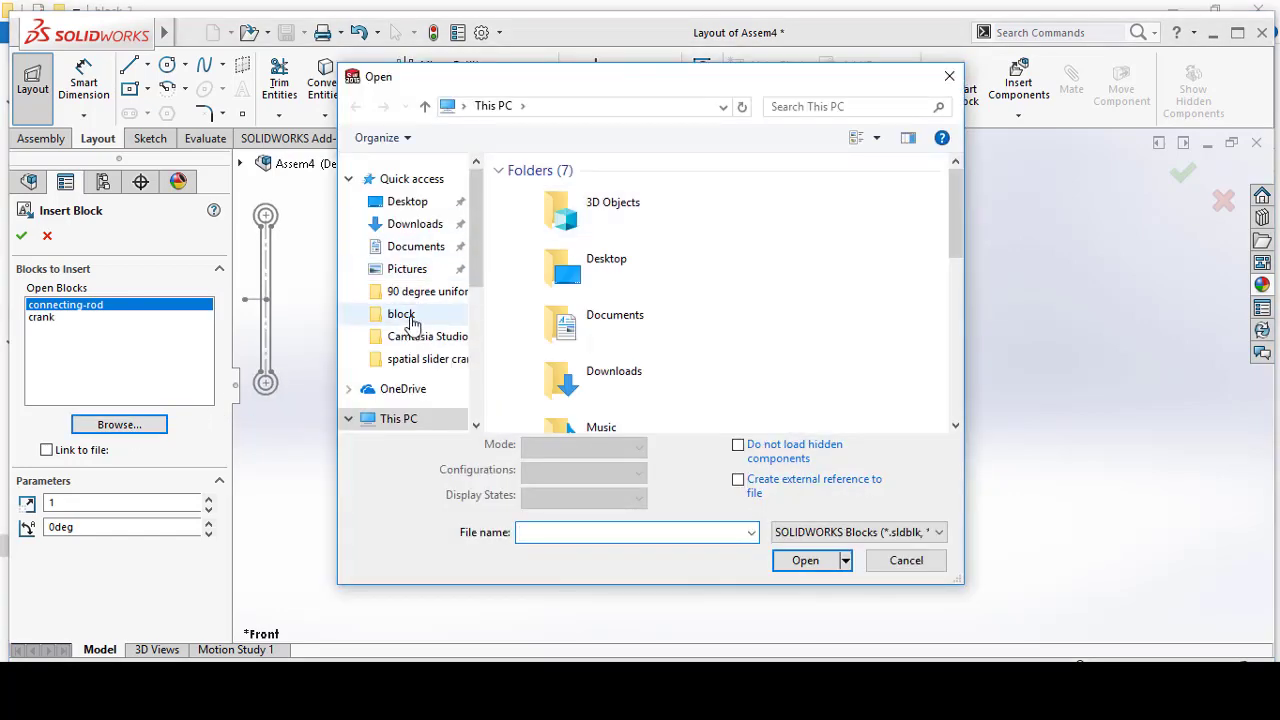
pyautogui.click(411, 320)
pyautogui.click(425, 106)
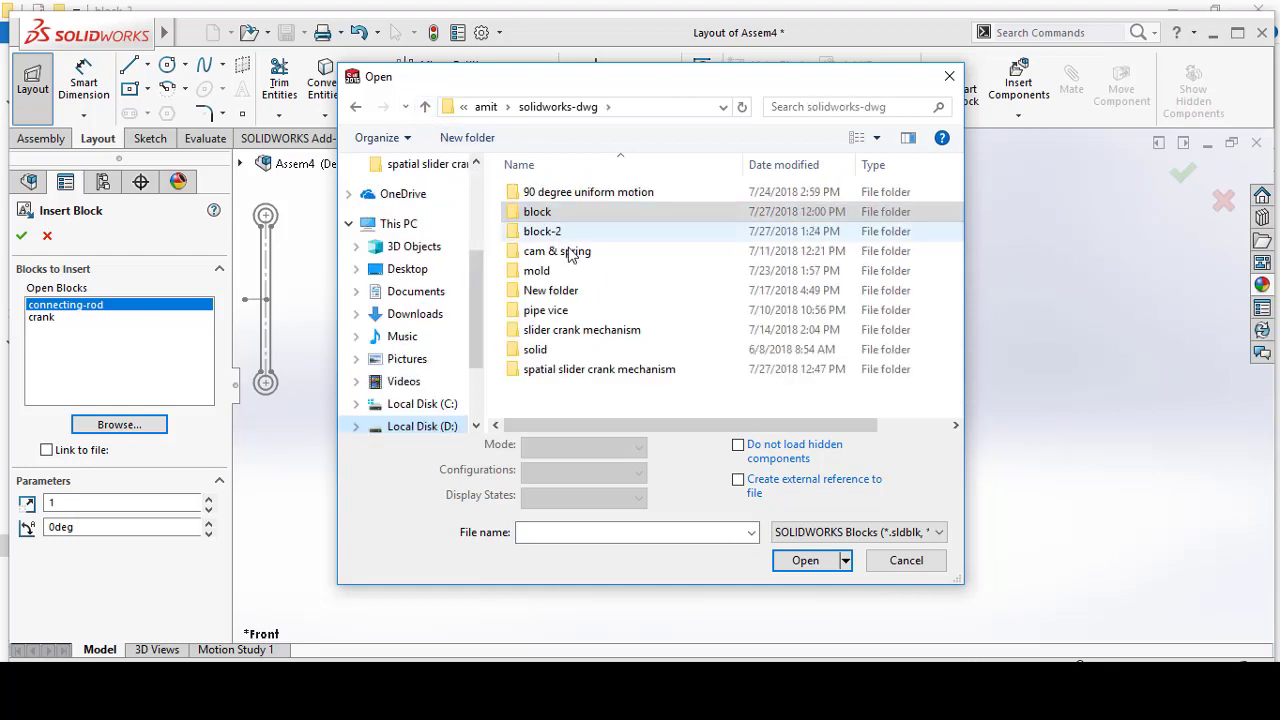
pyautogui.doubleClick(545, 231)
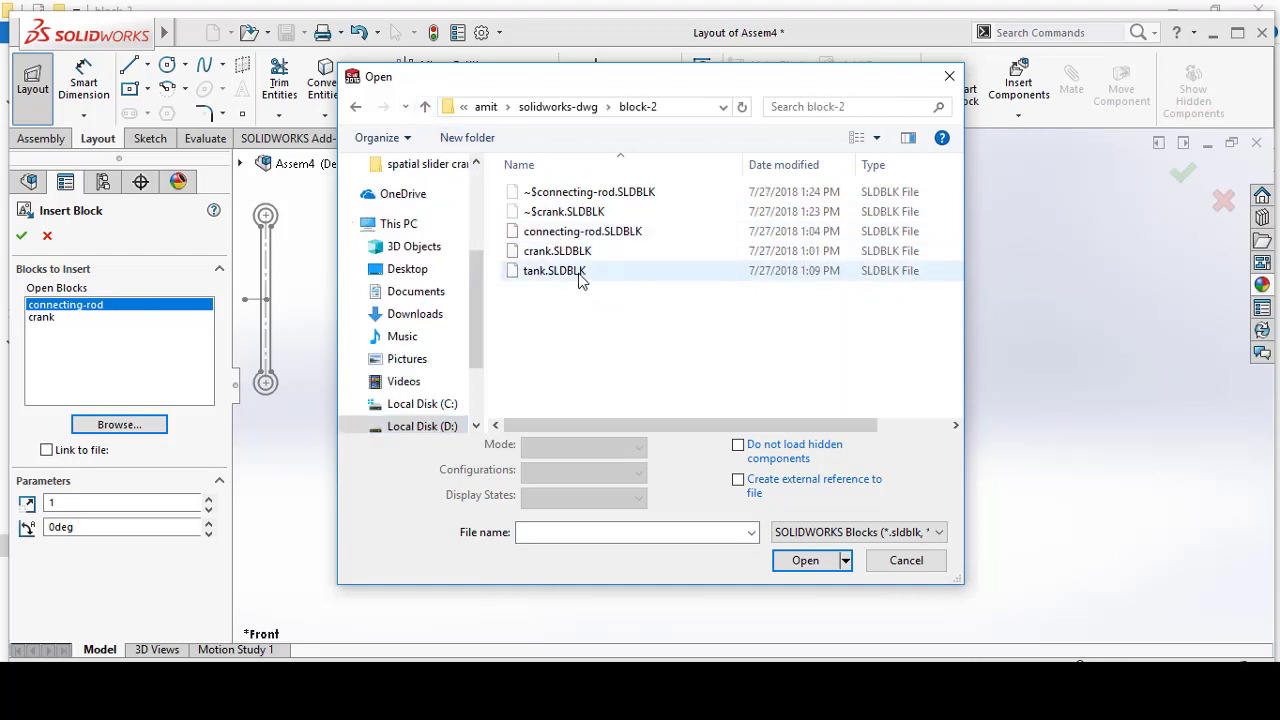
pyautogui.click(570, 272)
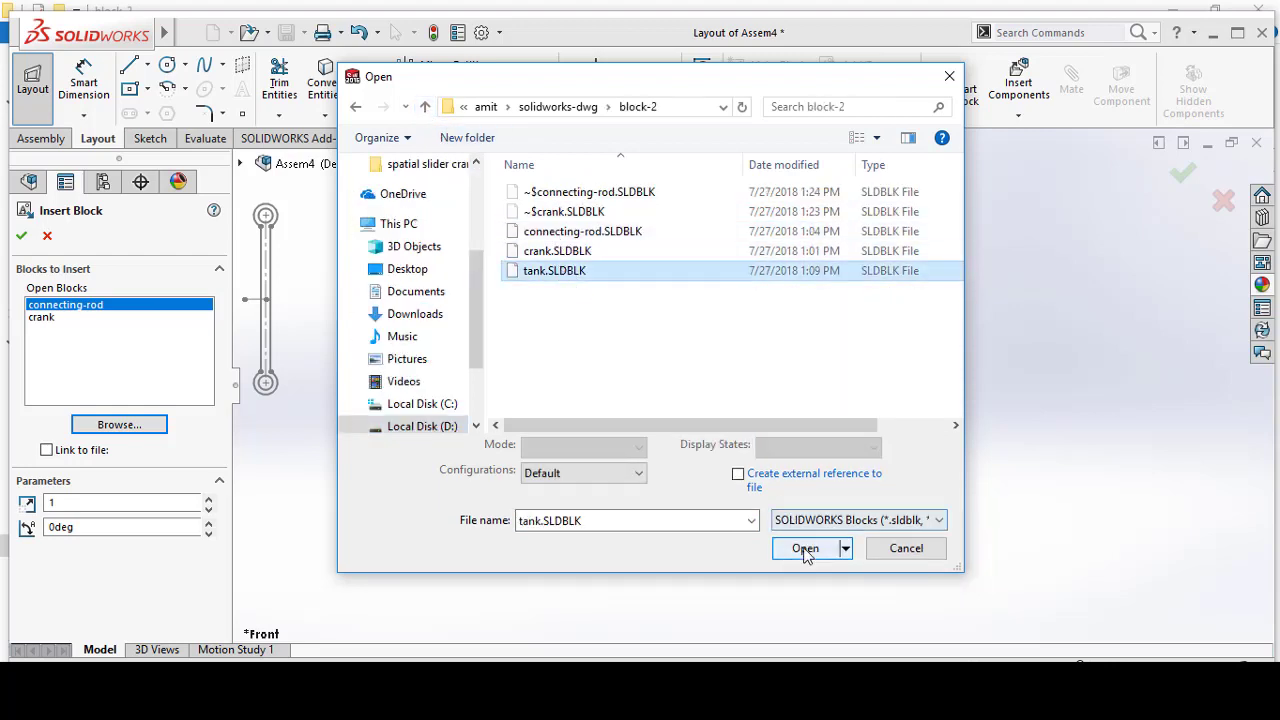
pyautogui.click(805, 549)
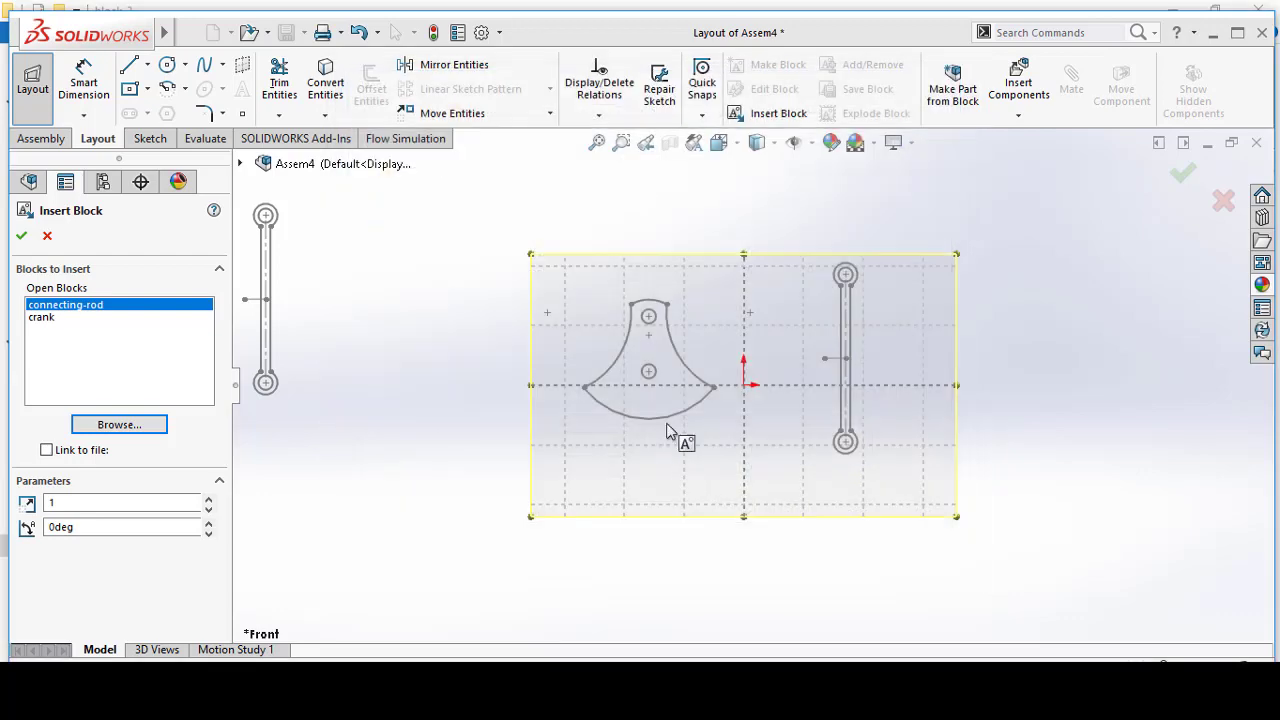
pyautogui.click(545, 281)
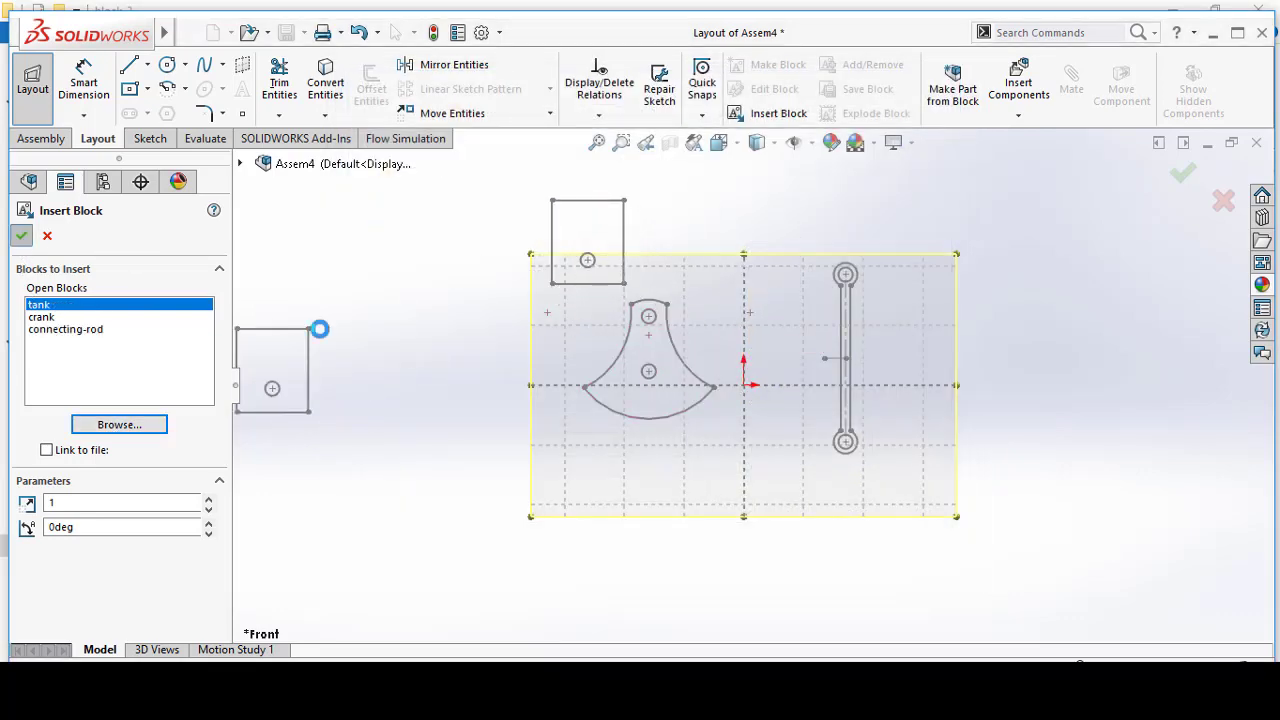
pyautogui.press('Escape')
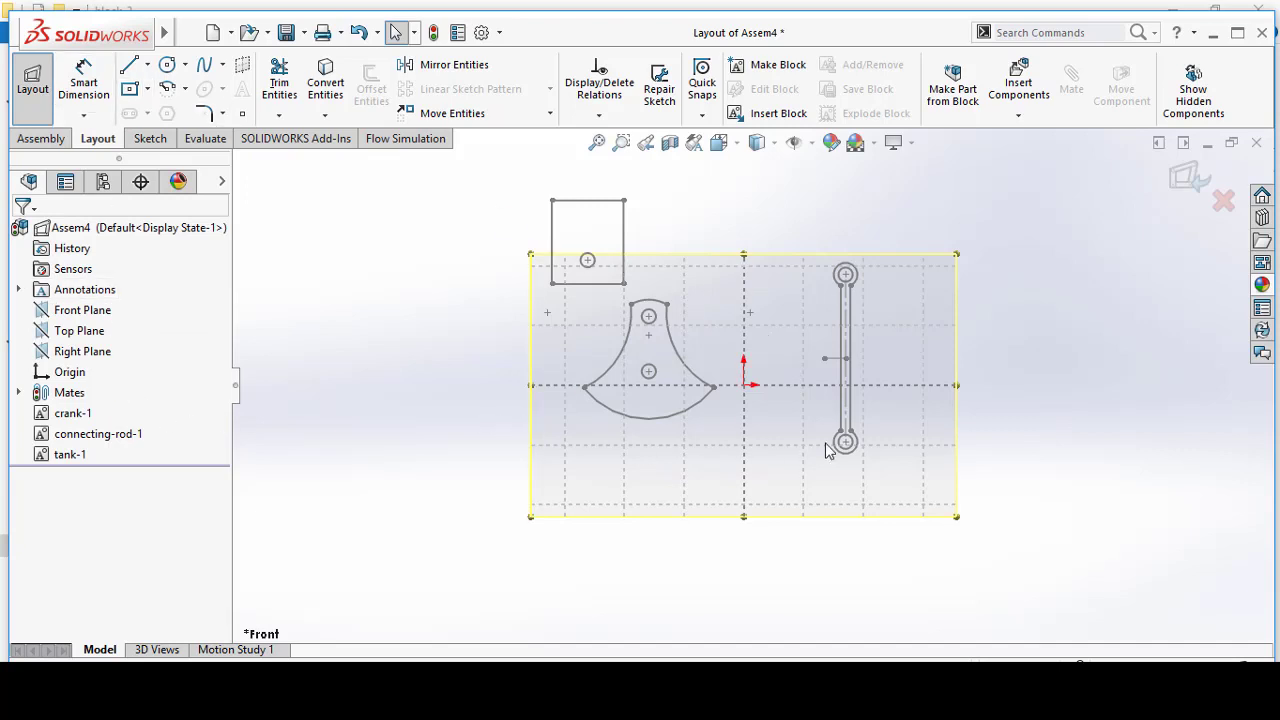
# - Make the crank's pivot point coincident with the sketch origin
pyautogui.click(746, 389)
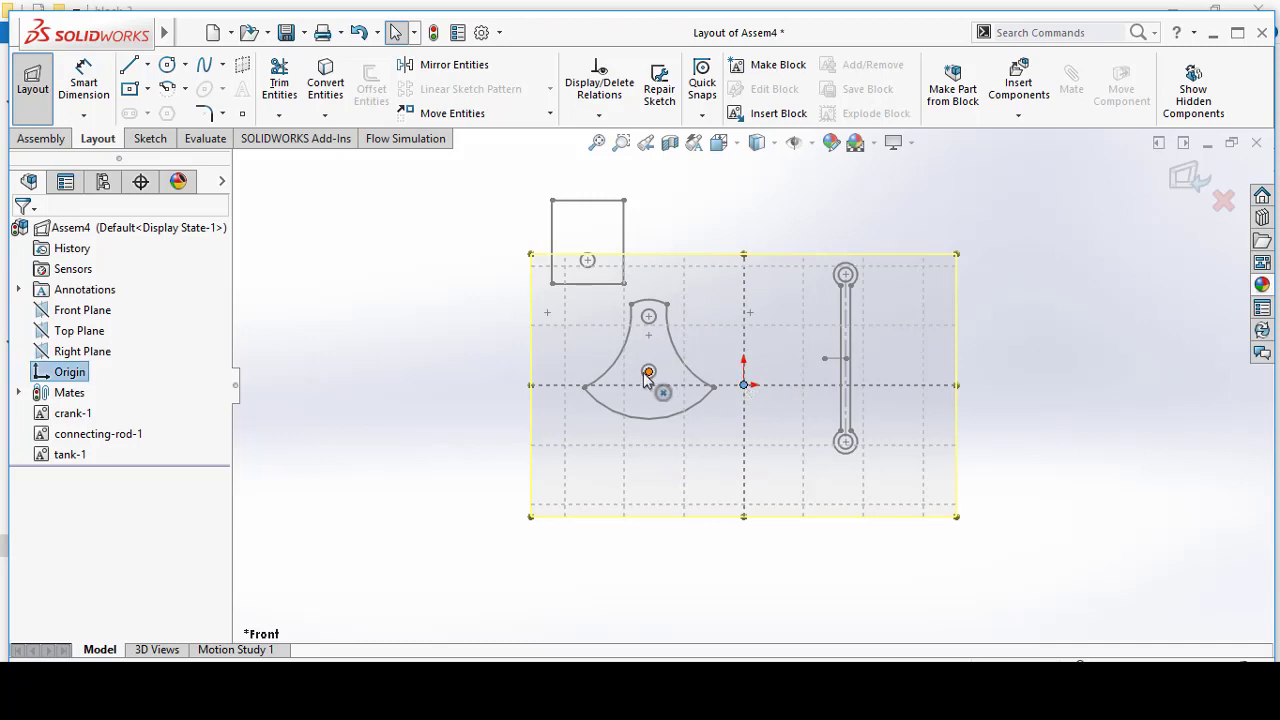
pyautogui.keyDown('ctrl'); pyautogui.click(648, 372); pyautogui.keyUp('ctrl')
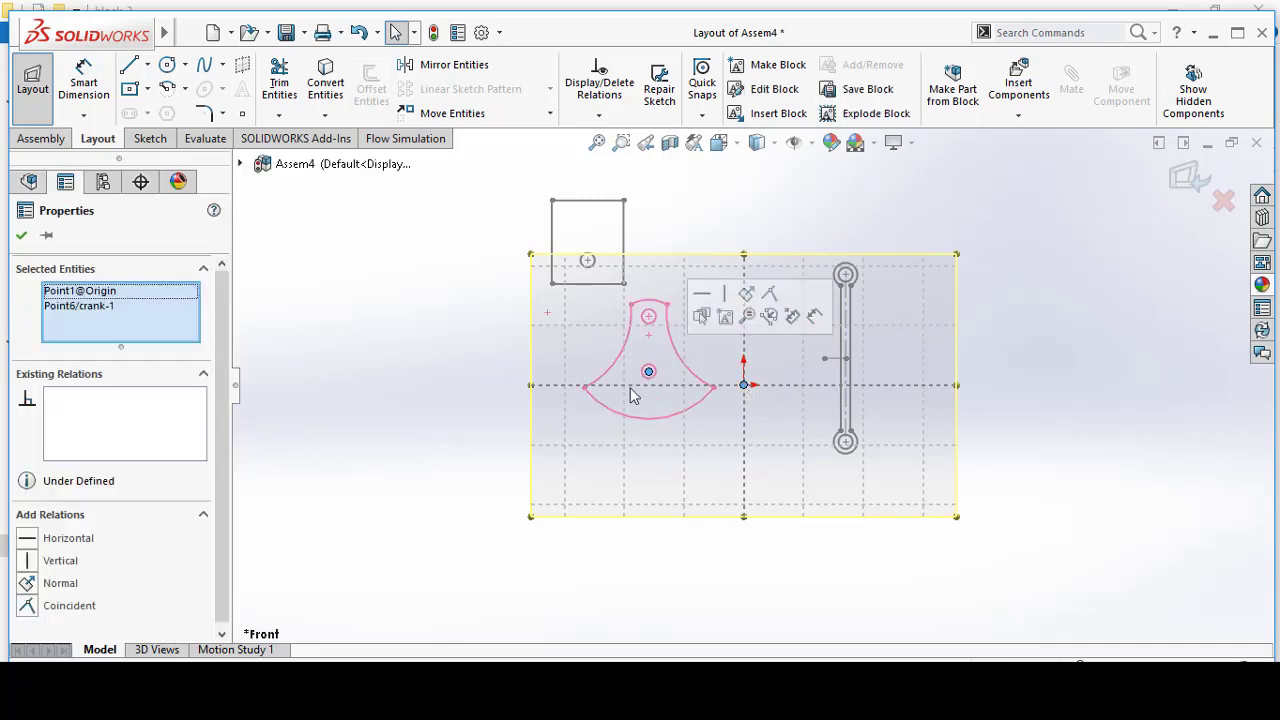
pyautogui.click(27, 607)
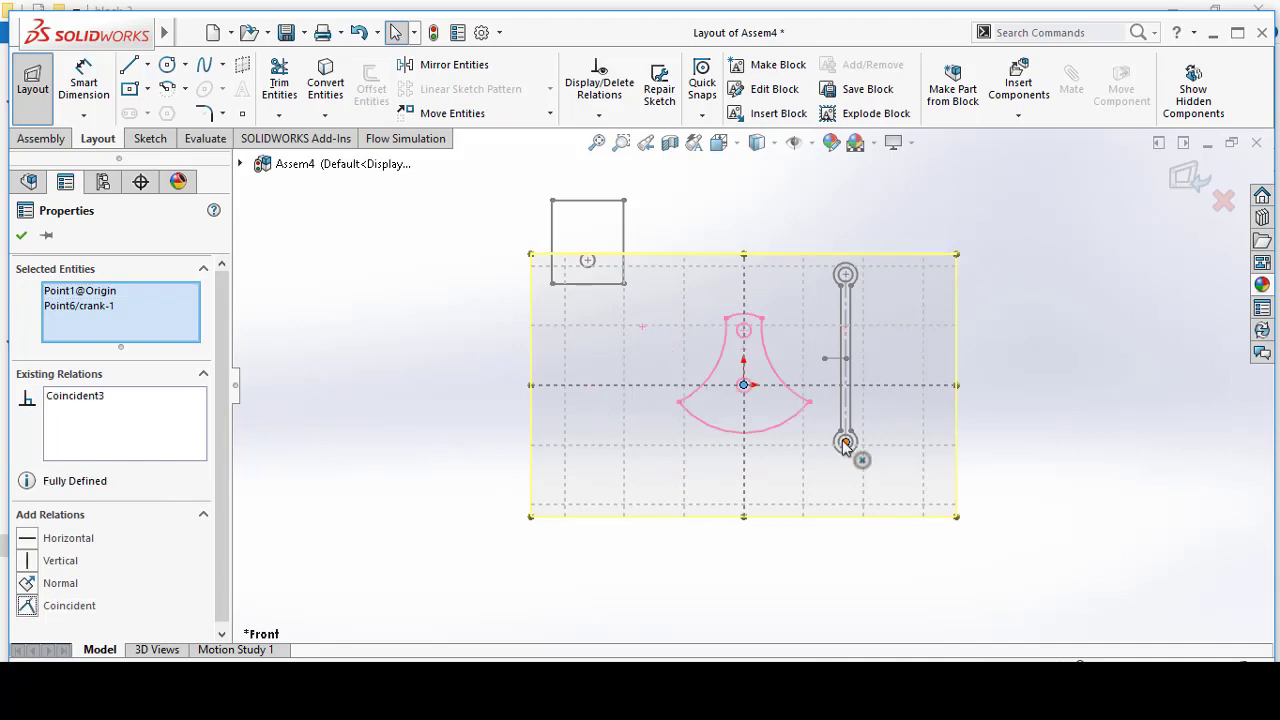
pyautogui.click(21, 235)
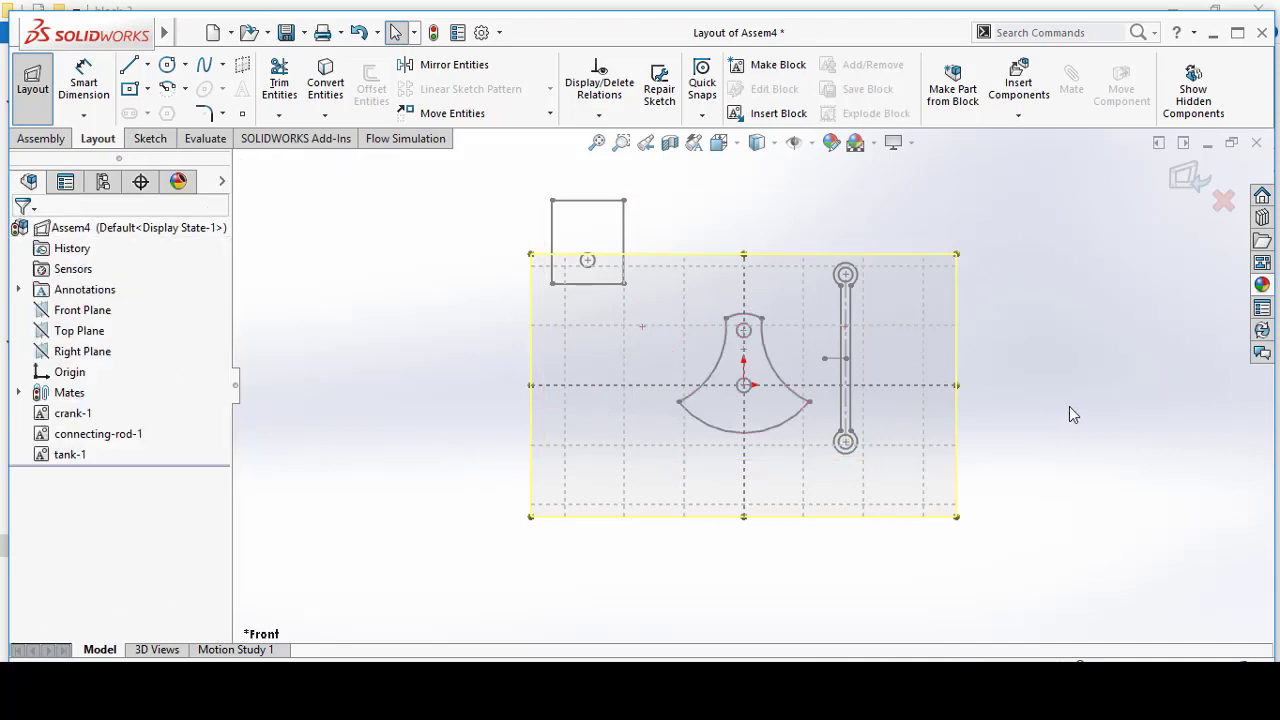
# - Make the connecting rod's lower end coincident with the crank's top hole point
pyautogui.click(846, 444)
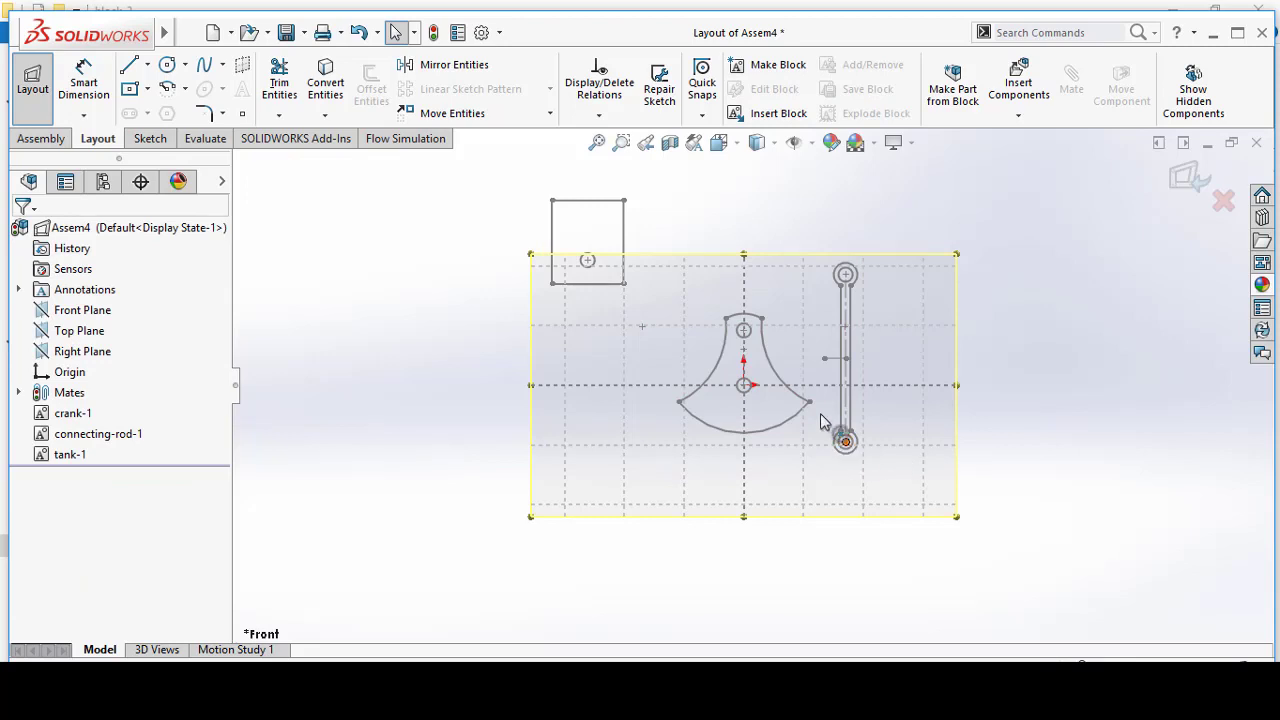
pyautogui.keyDown('ctrl'); pyautogui.click(743, 330); pyautogui.keyUp('ctrl')
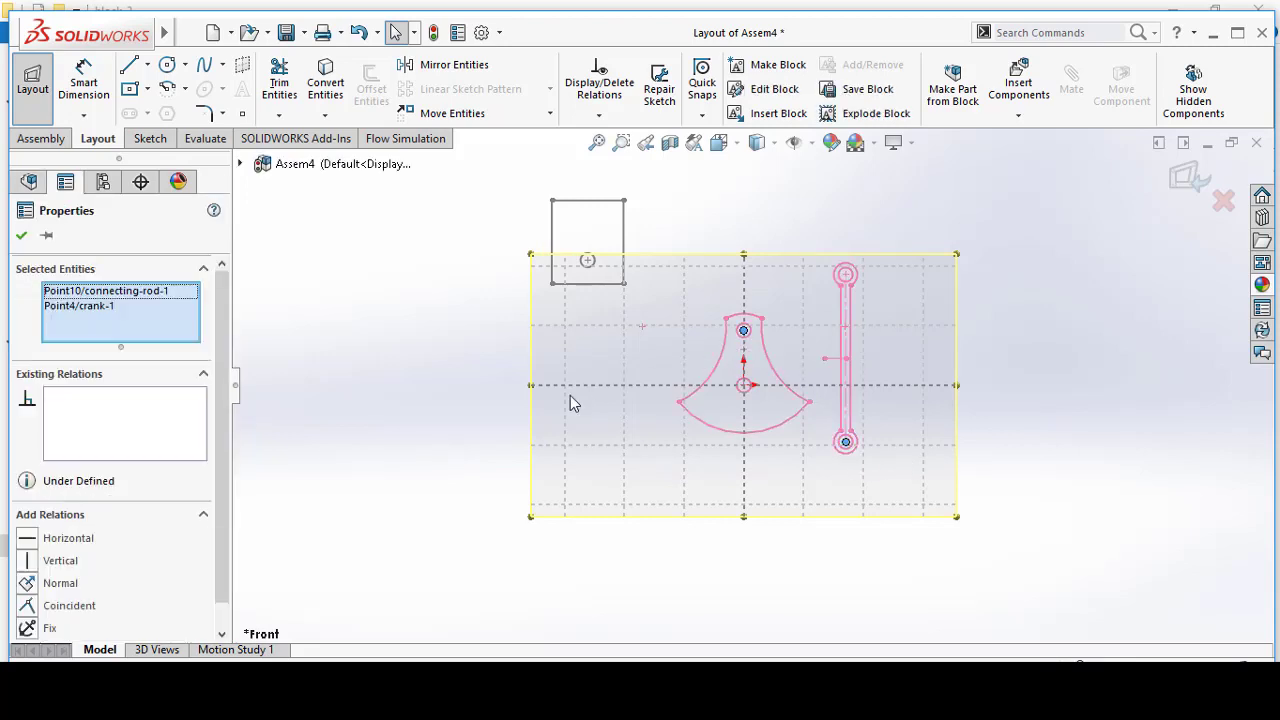
pyautogui.click(28, 606)
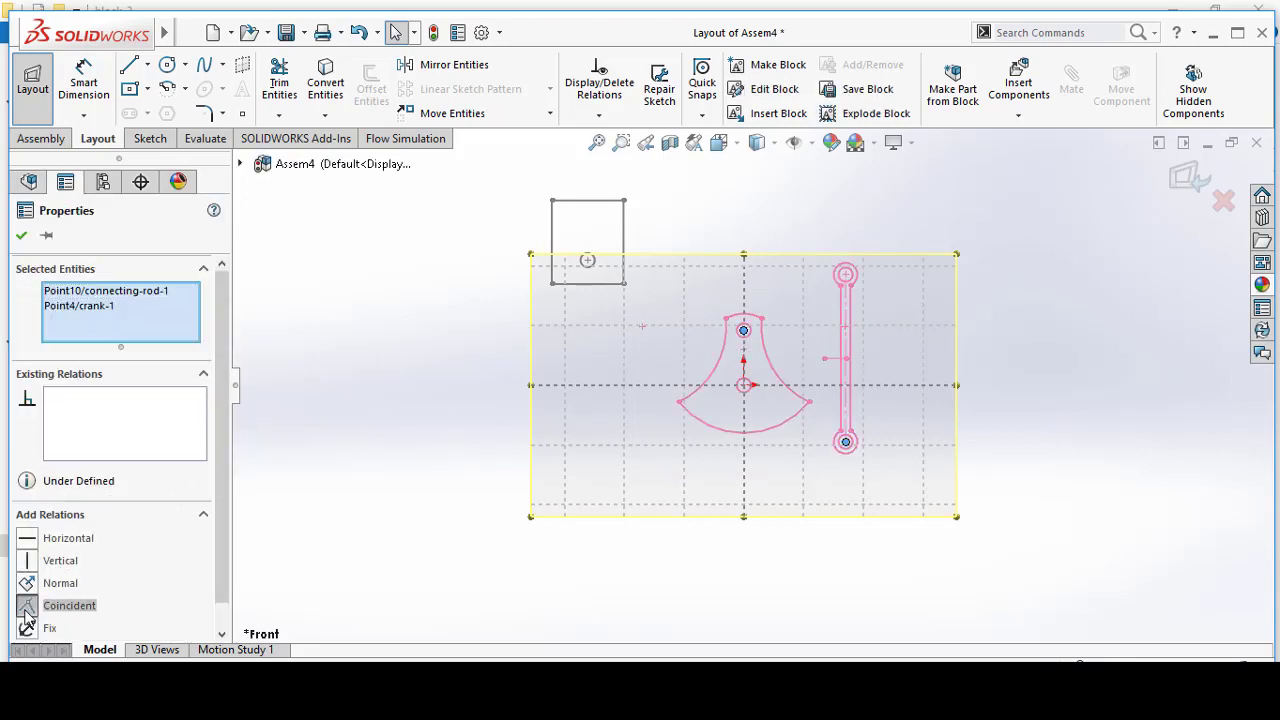
pyautogui.click(21, 237)
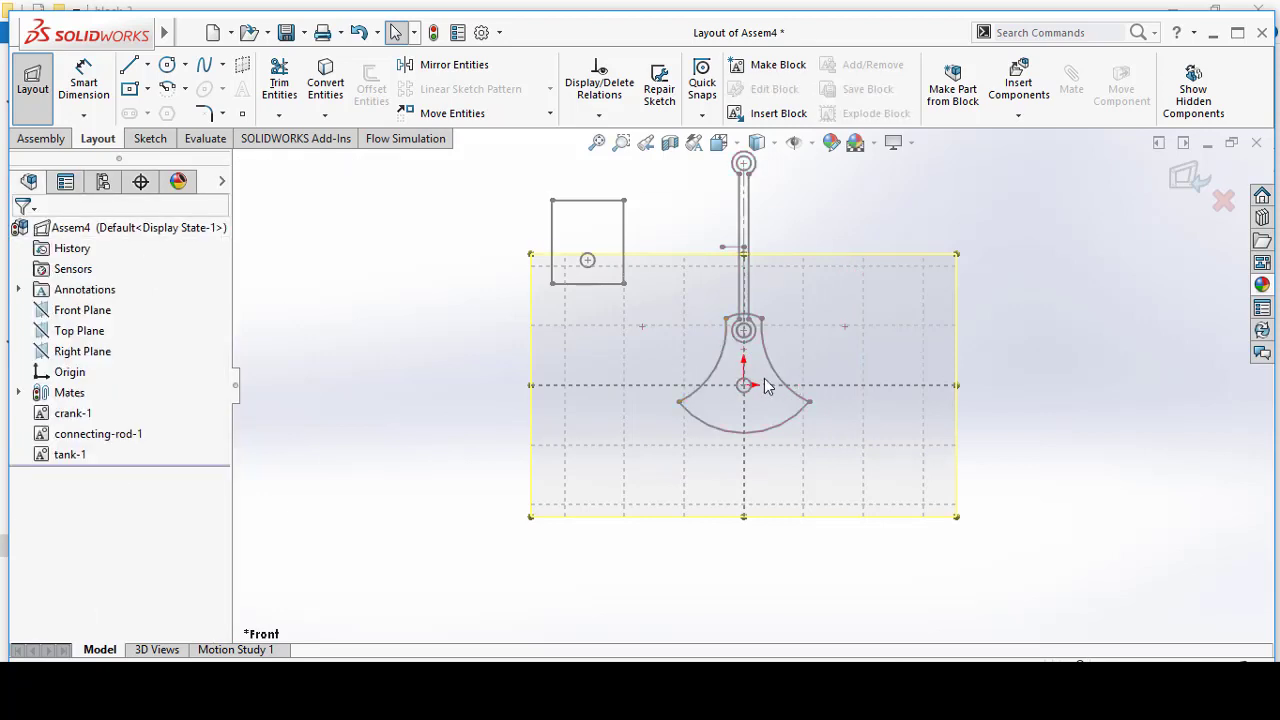
# - Add a Vertical relation between the crank pivot and the rod's top end
pyautogui.scroll(-3, 765, 386)
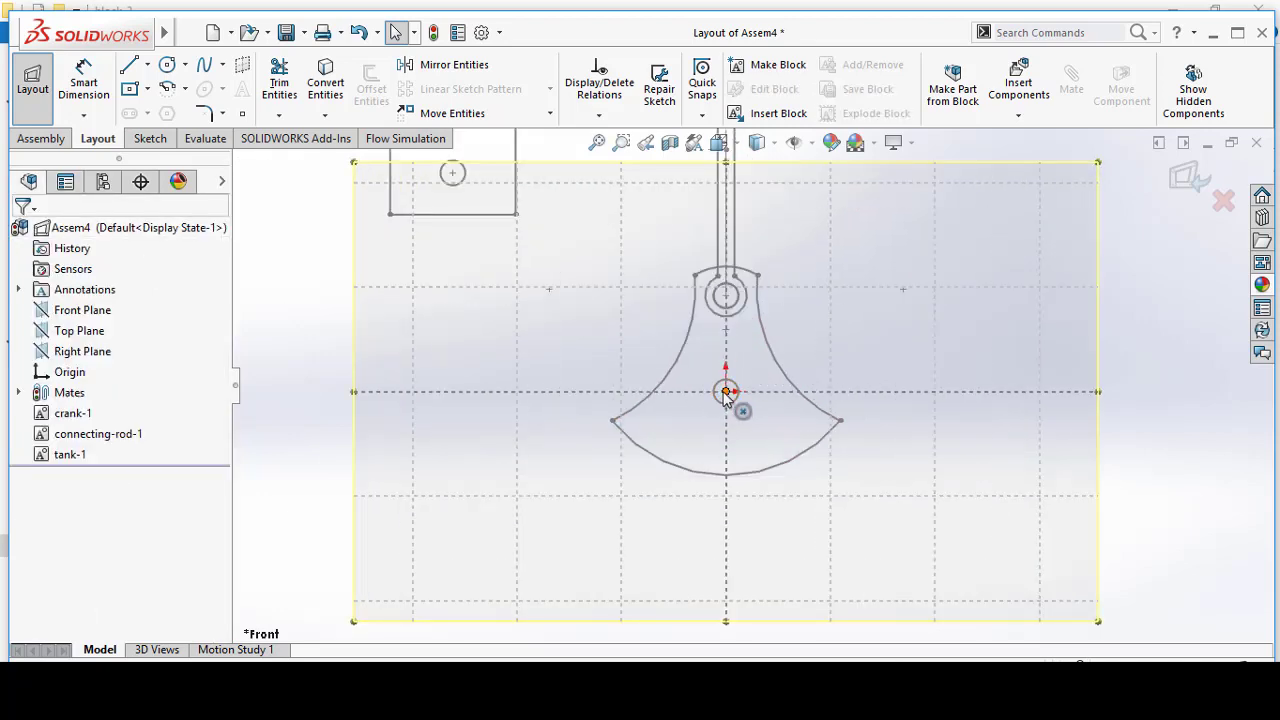
pyautogui.click(727, 393)
pyautogui.scroll(2, 750, 400)
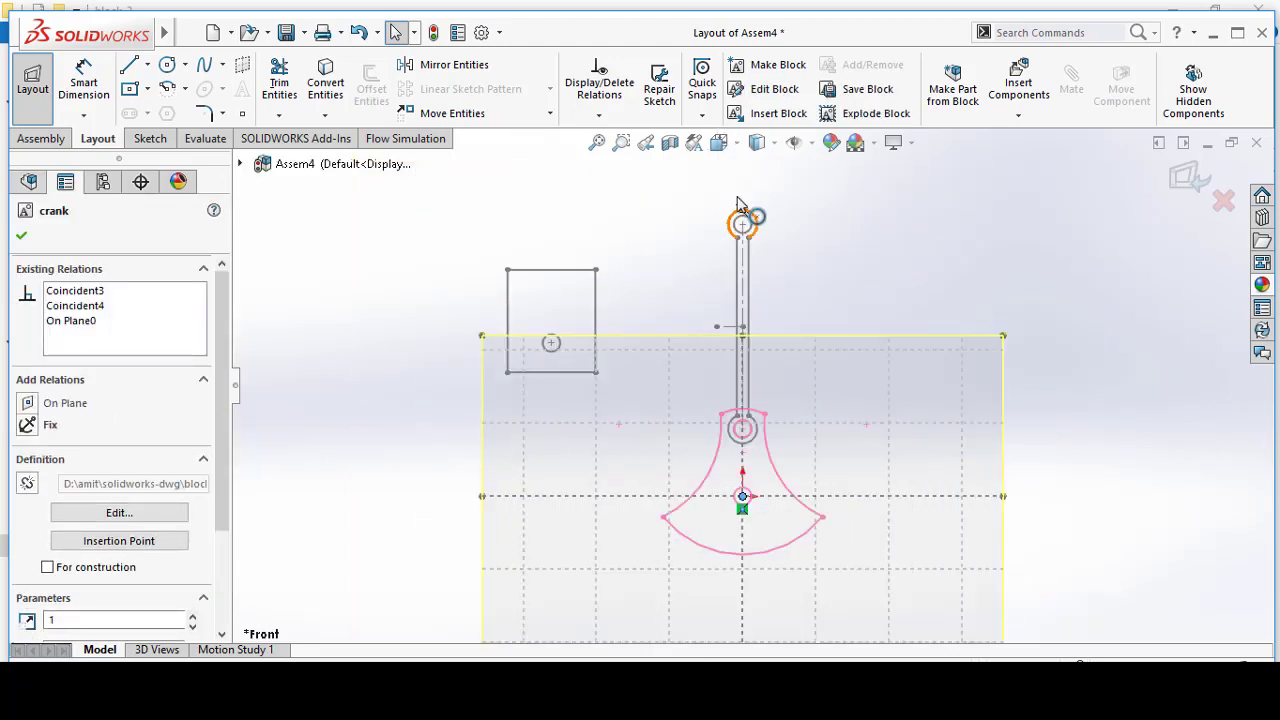
pyautogui.scroll(-1, 738, 203)
pyautogui.keyDown('ctrl'); pyautogui.click(744, 239); pyautogui.keyUp('ctrl')
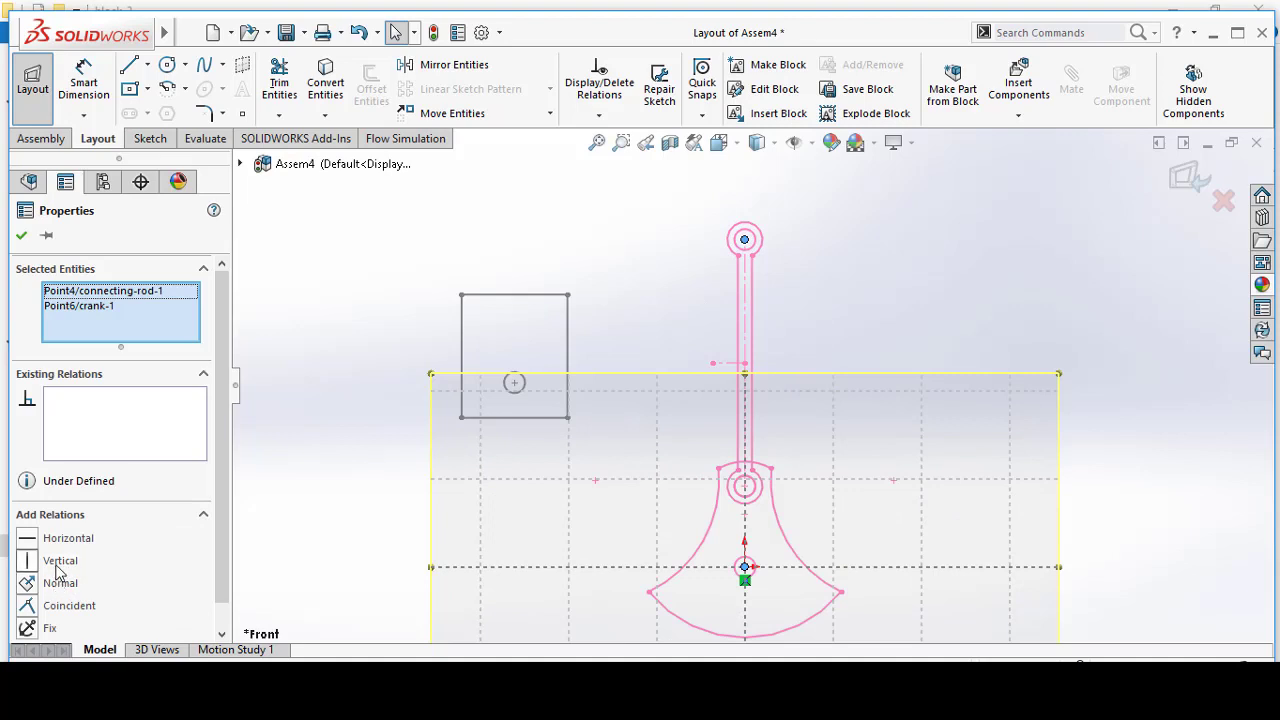
pyautogui.click(60, 561)
pyautogui.click(23, 235)
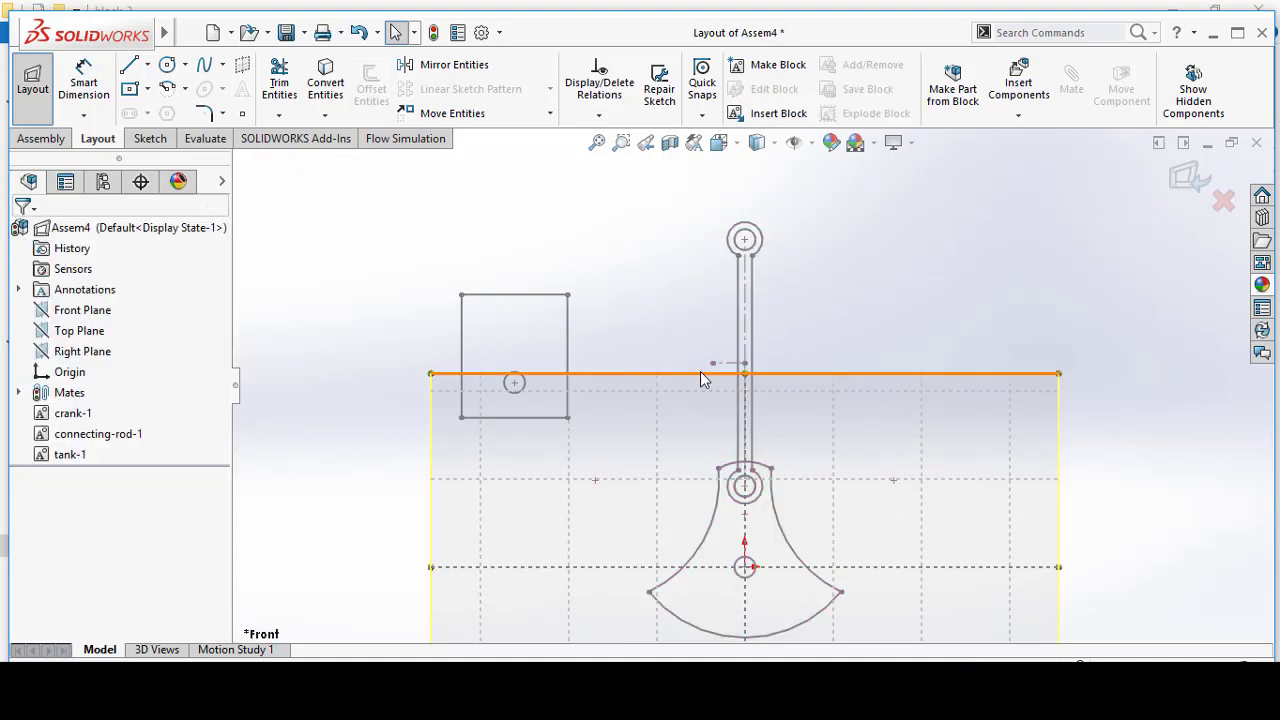
# - Make the rod's top end coincident with the tank's centre point
pyautogui.scroll(-2, 533, 390)
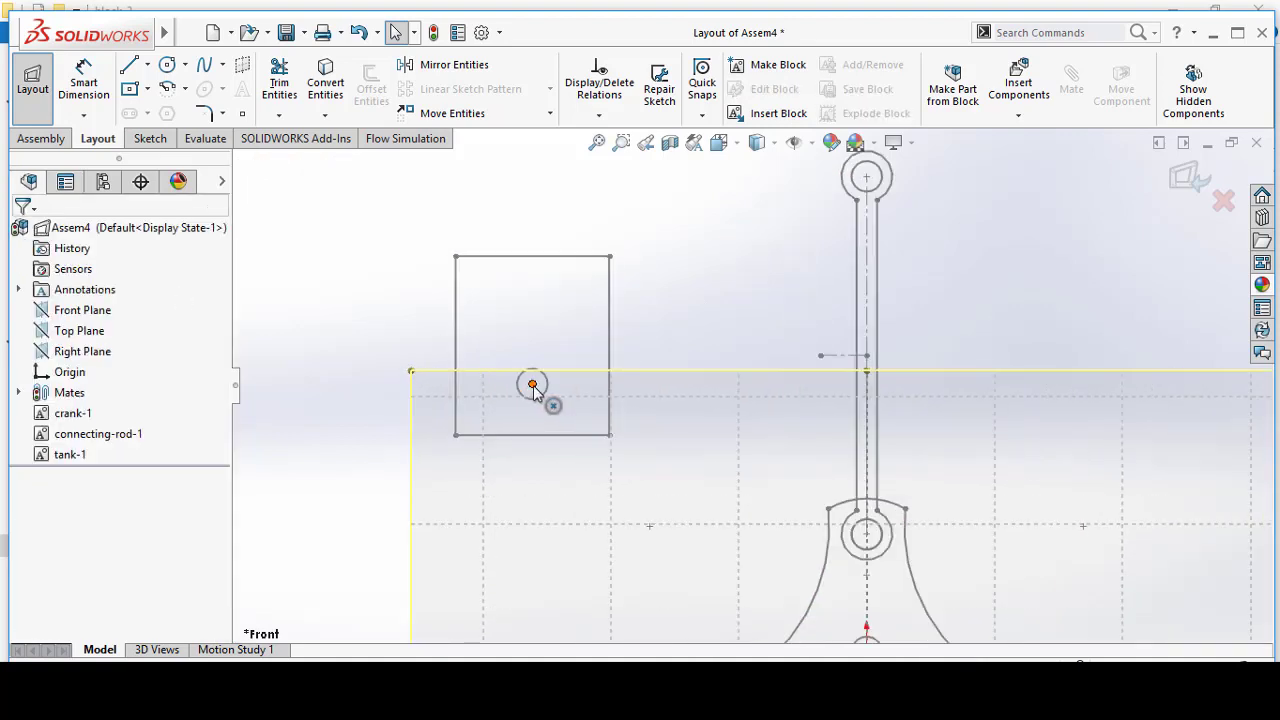
pyautogui.click(533, 390)
pyautogui.click(870, 188)
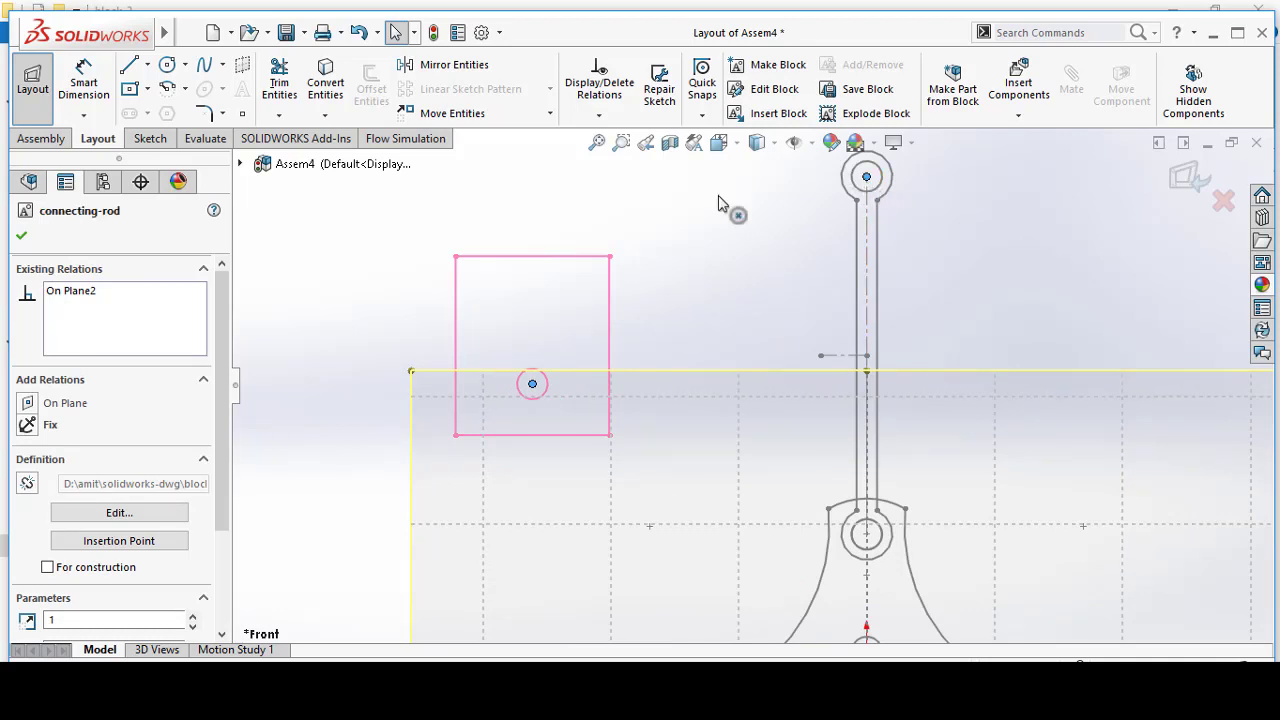
pyautogui.click(22, 236)
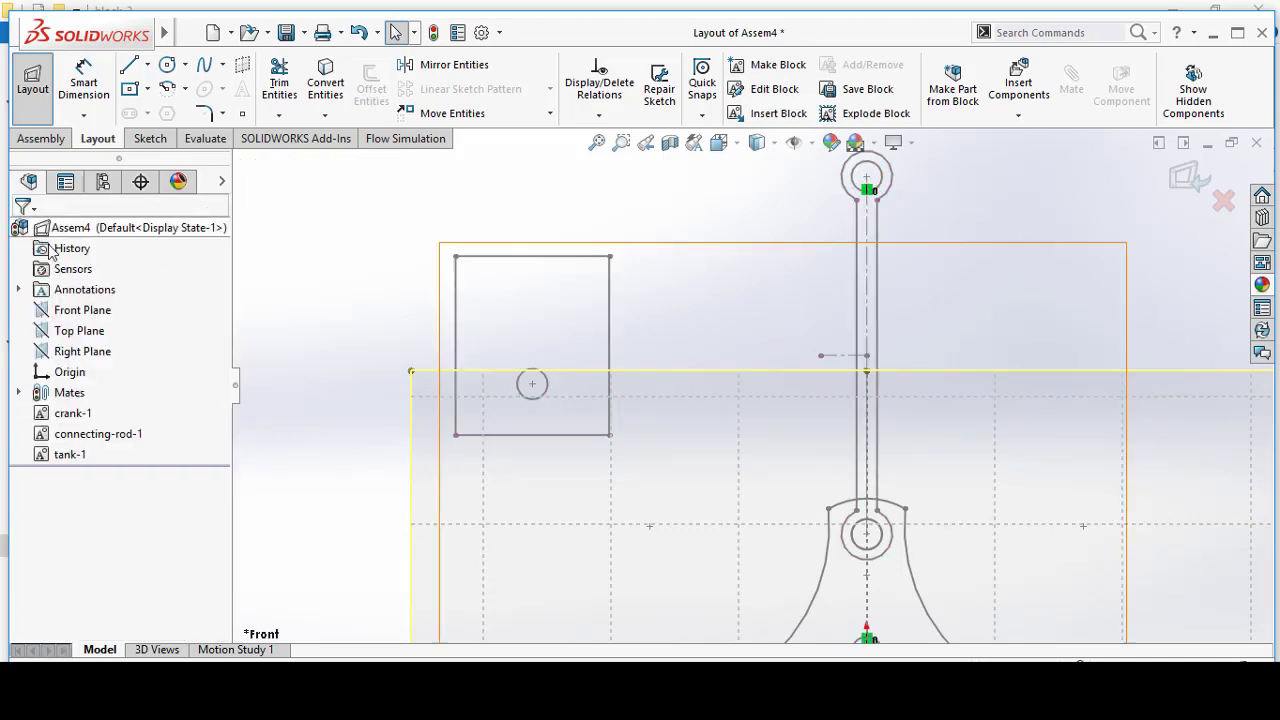
pyautogui.click(533, 387)
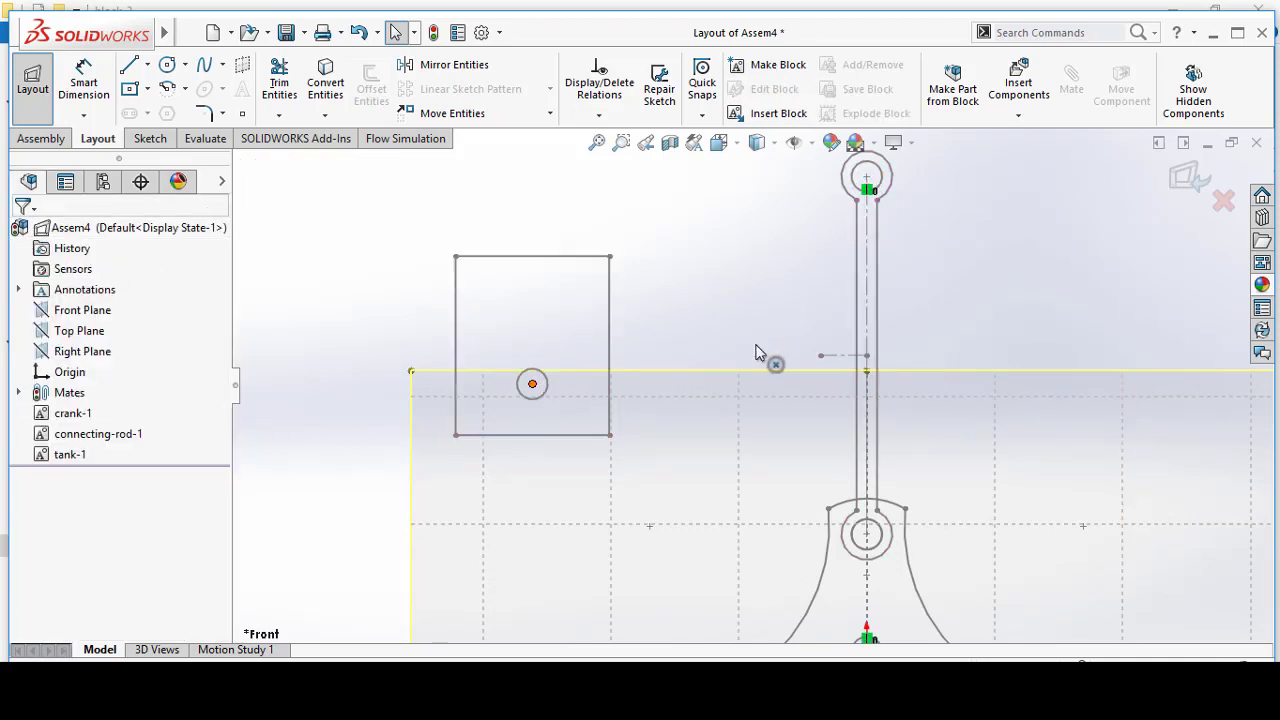
pyautogui.keyDown('ctrl'); pyautogui.click(866, 178); pyautogui.keyUp('ctrl')
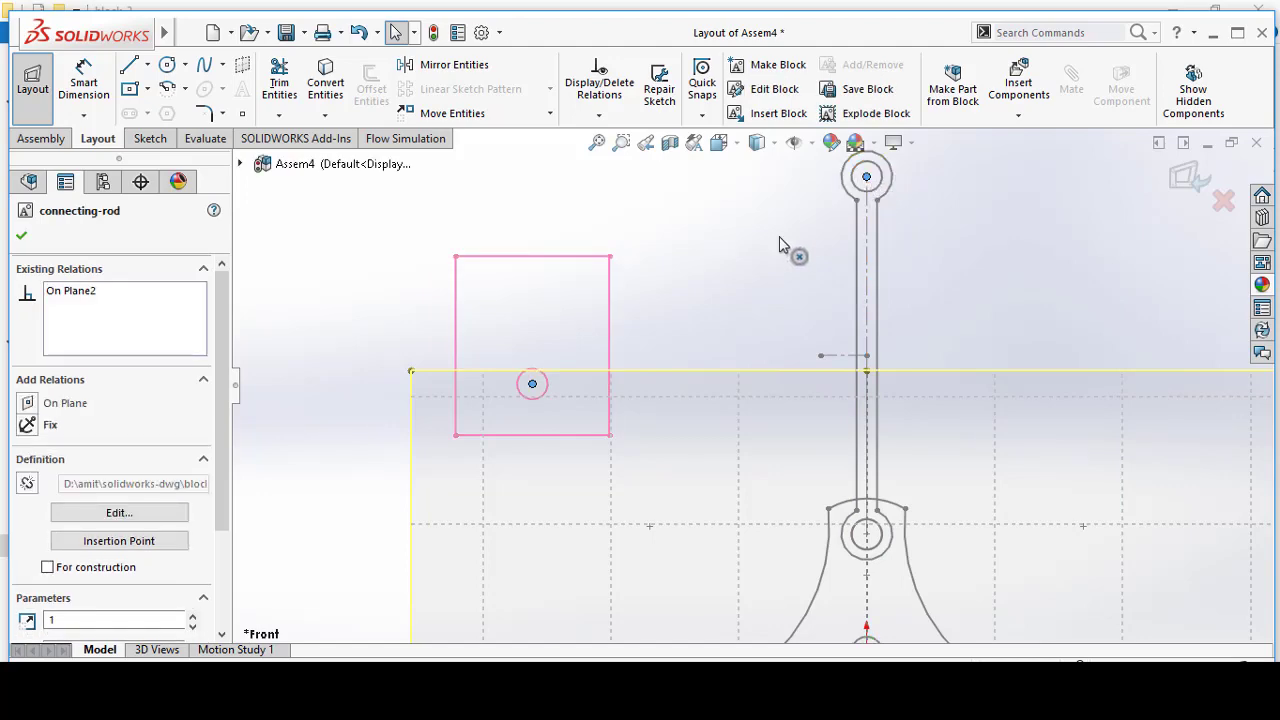
pyautogui.click(29, 606)
pyautogui.press('f')
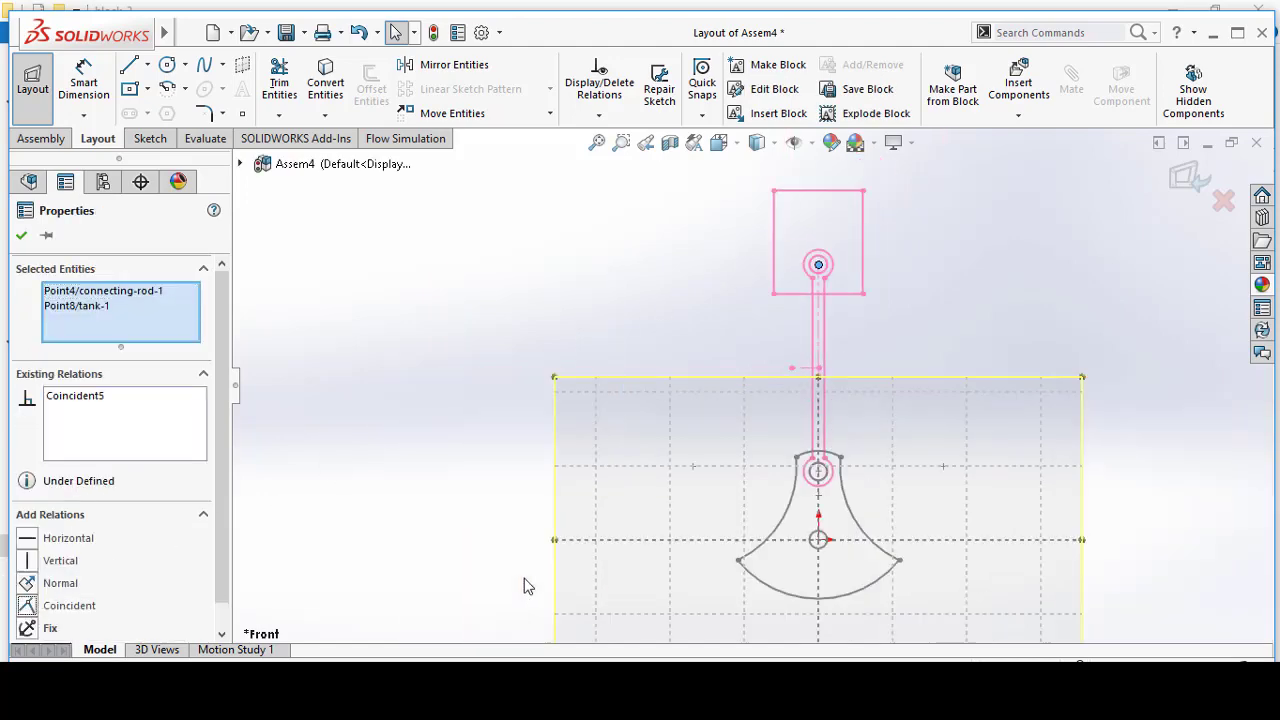
pyautogui.click(21, 236)
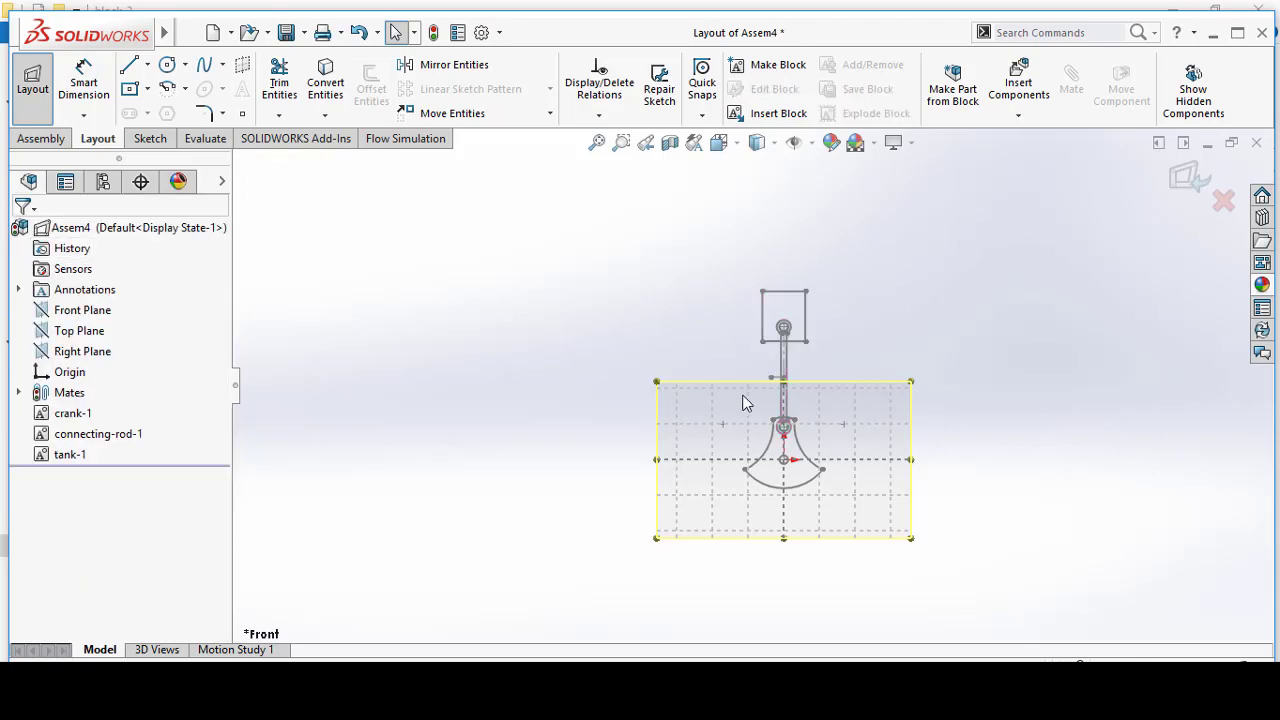
# - Drag the crank to confirm the whole linkage moves with it
pyautogui.scroll(-2, 1031, 504)
pyautogui.scroll(2, 750, 420)
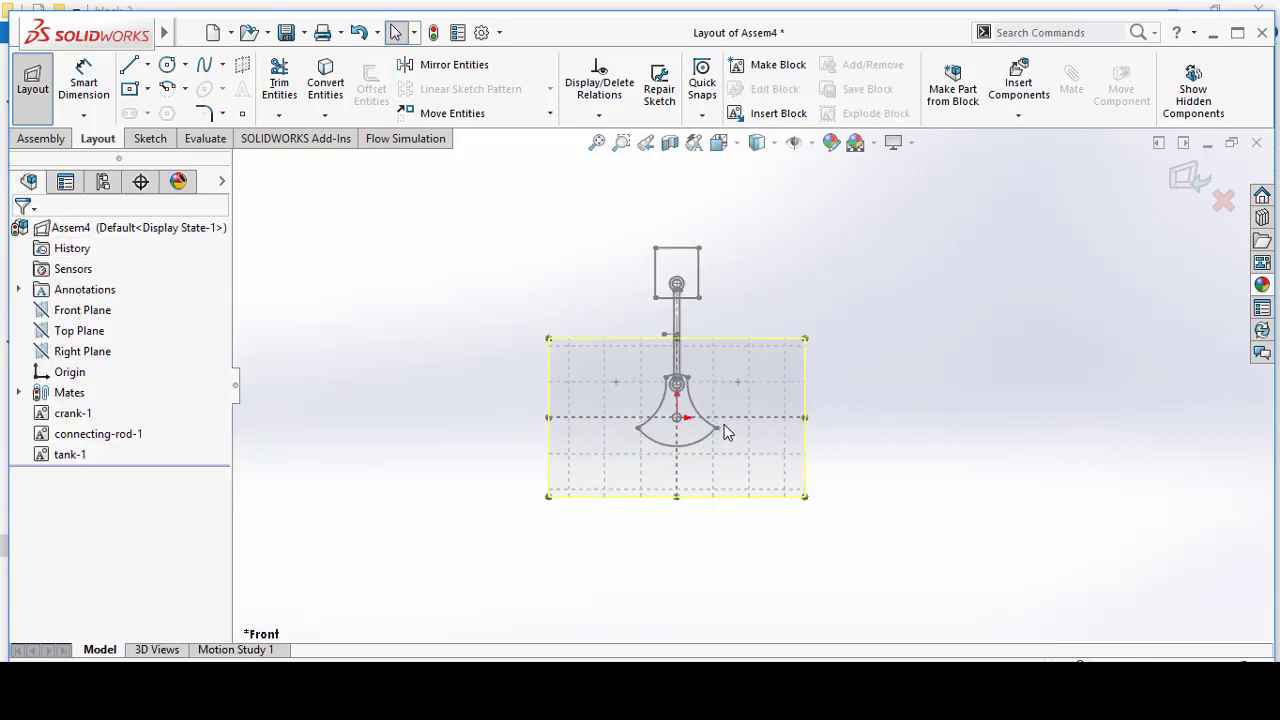
pyautogui.moveTo(718, 430)
pyautogui.mouseDown()
pyautogui.moveTo(636, 474)
pyautogui.moveTo(744, 420)
pyautogui.mouseUp()
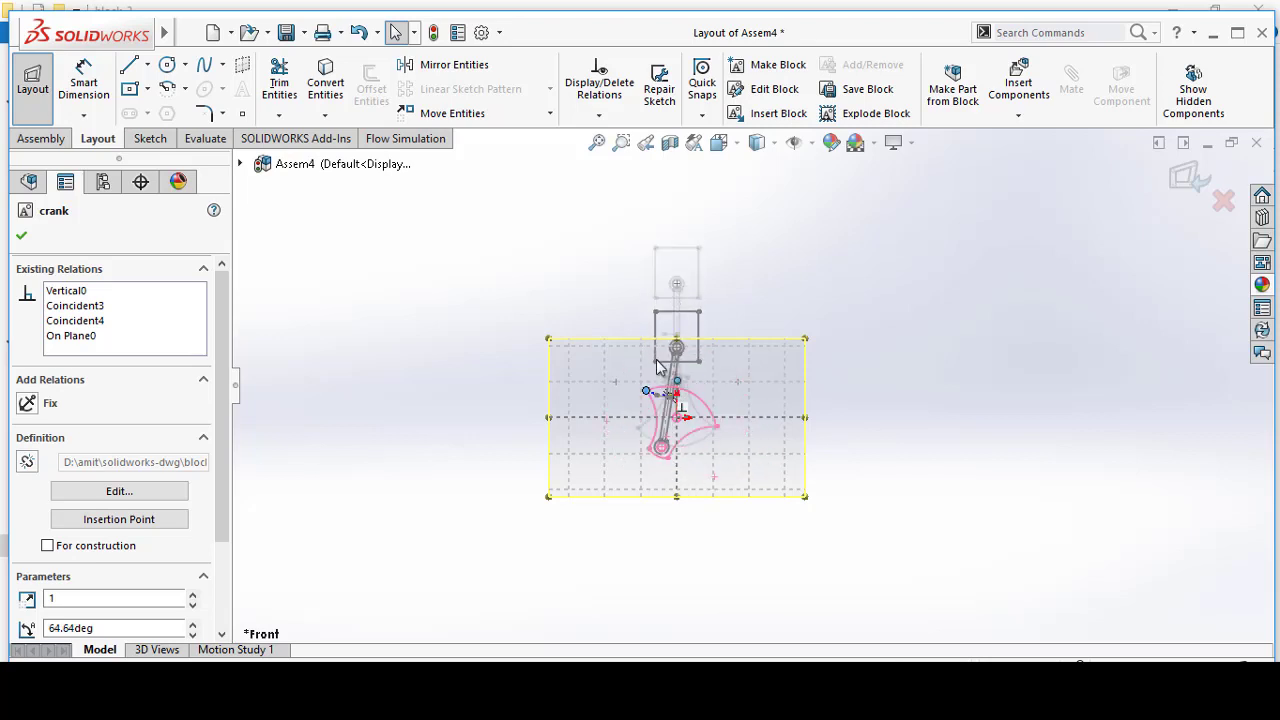
pyautogui.click(923, 417)
pyautogui.scroll(1, 786, 374)
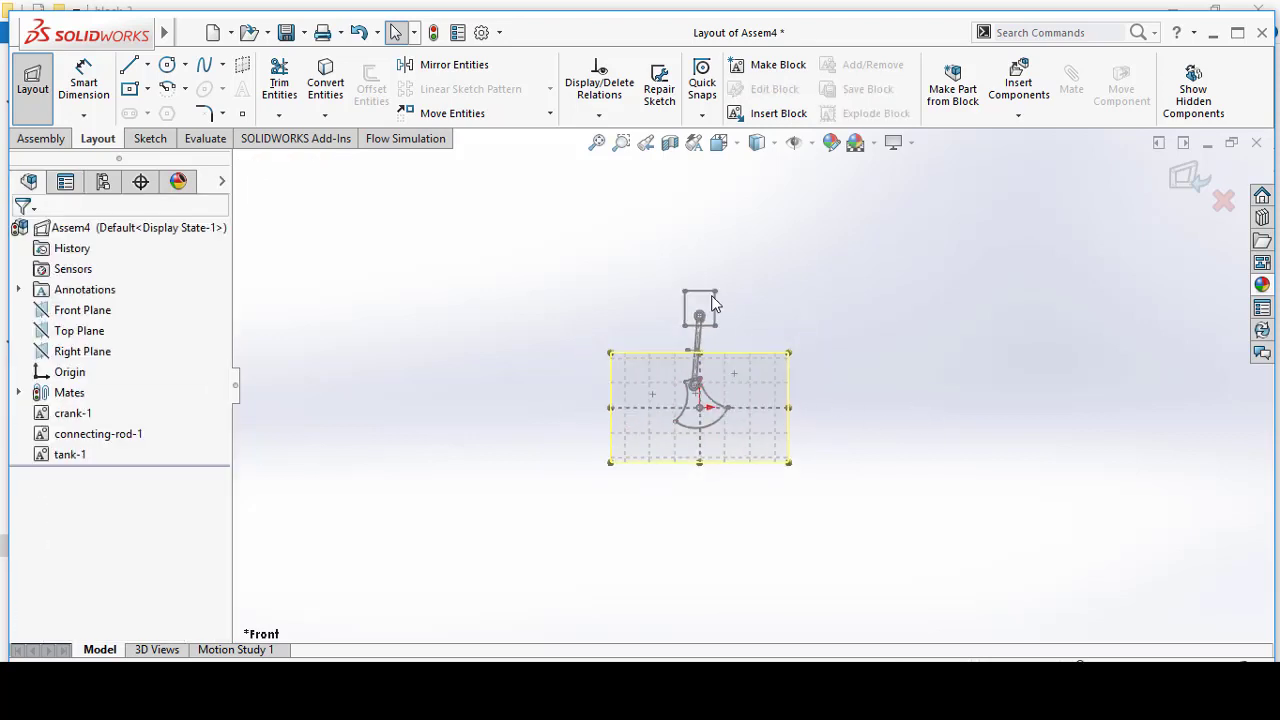
pyautogui.scroll(-1, 714, 352)
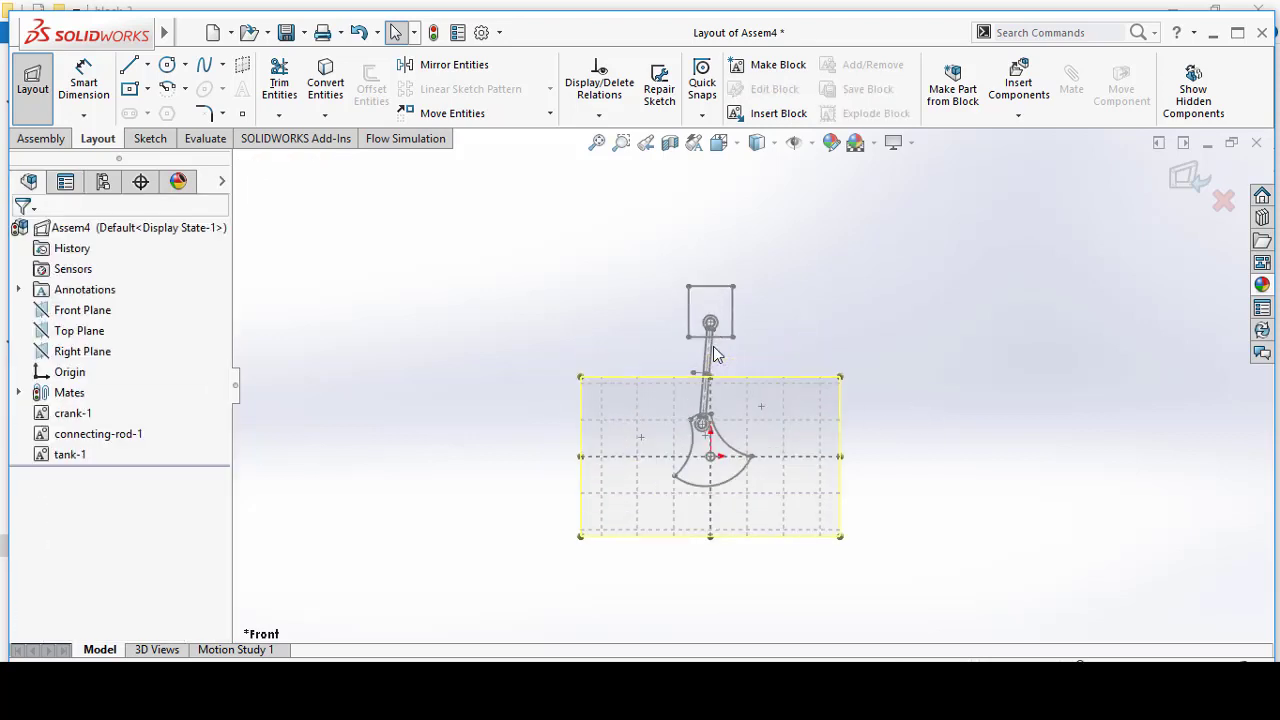
# - Use Make Part From Block on tank-1 and connecting-rod-1 to create virtual parts
pyautogui.click(952, 88)
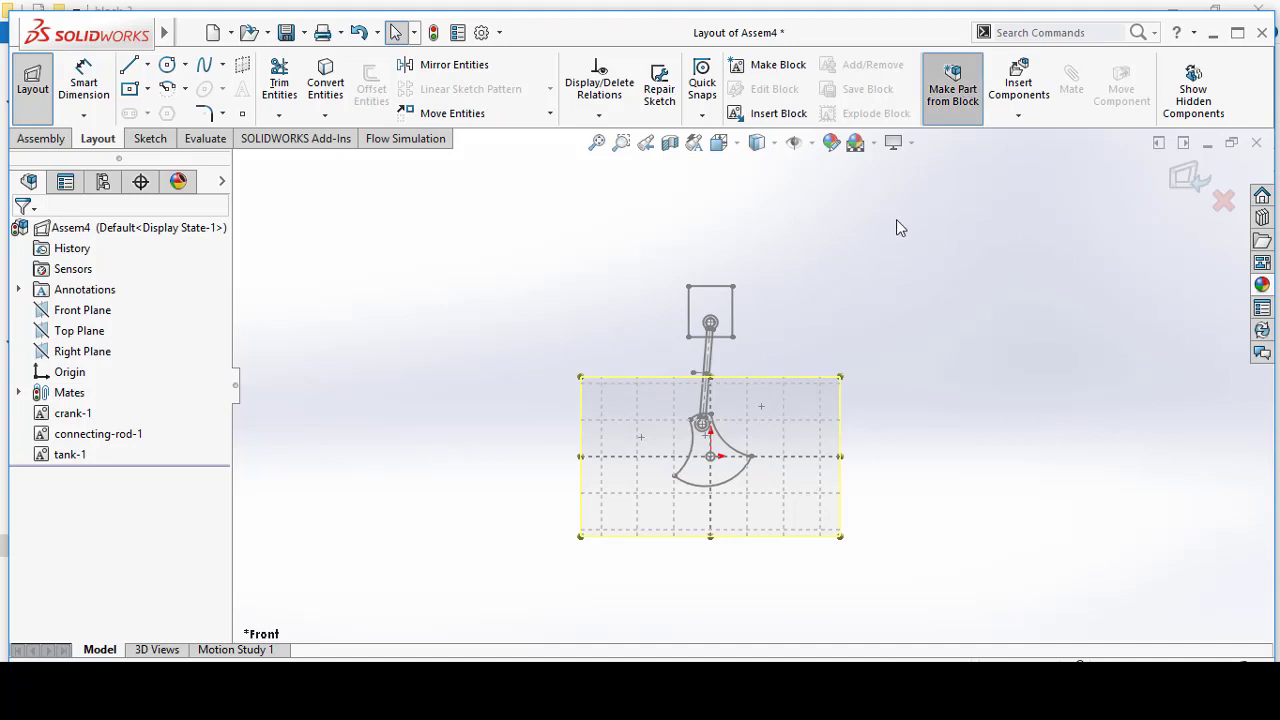
pyautogui.click(718, 289)
pyautogui.click(710, 372)
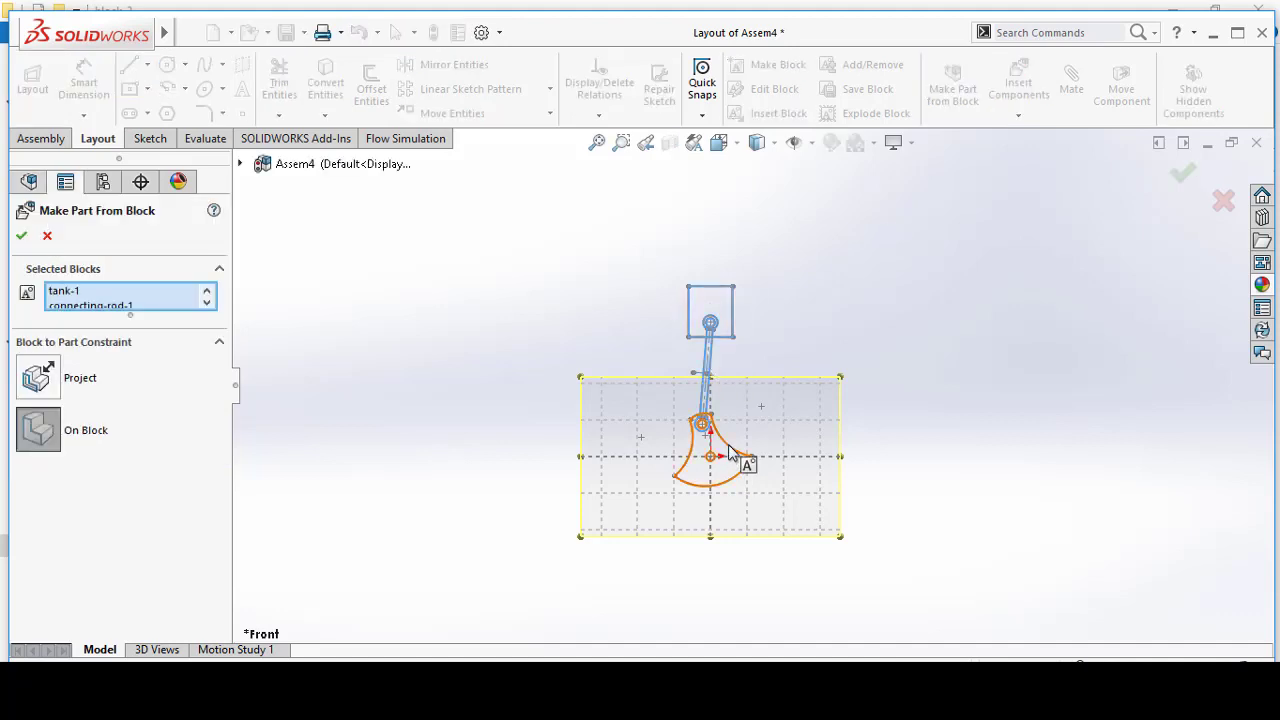
pyautogui.click(22, 236)
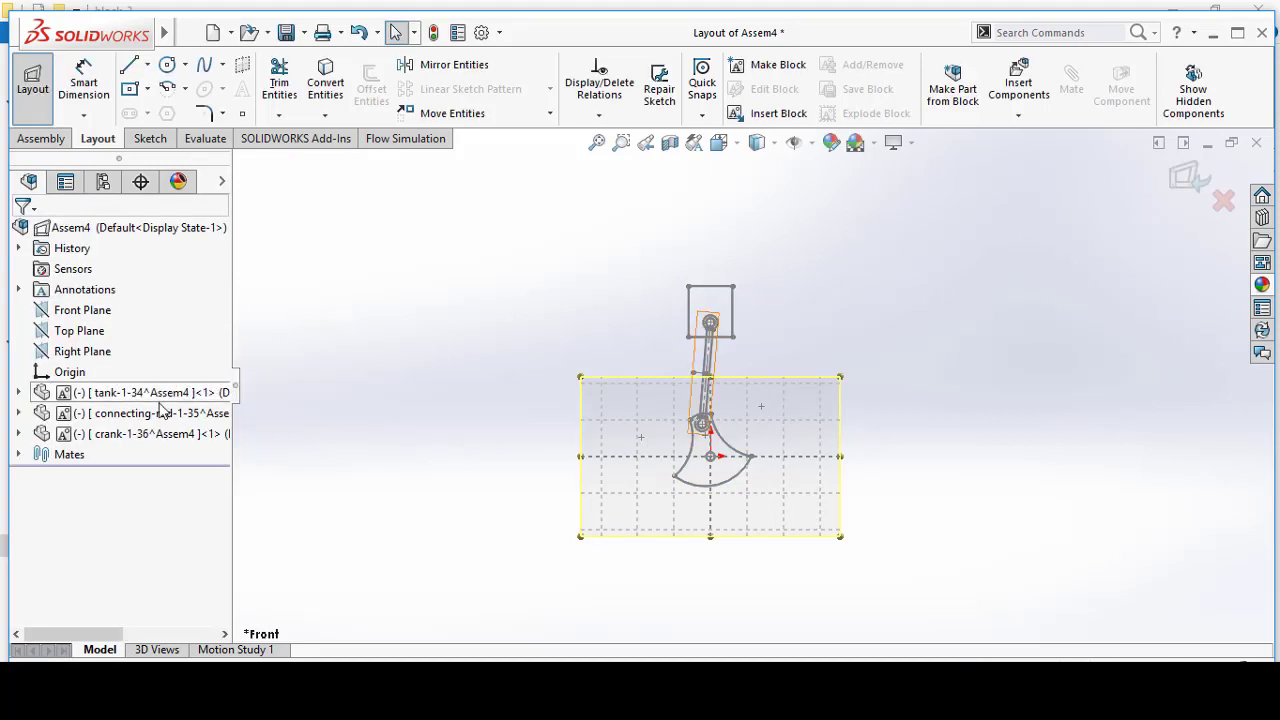
# - Edit the tank-1 part in place within the assembly
pyautogui.click(160, 392)
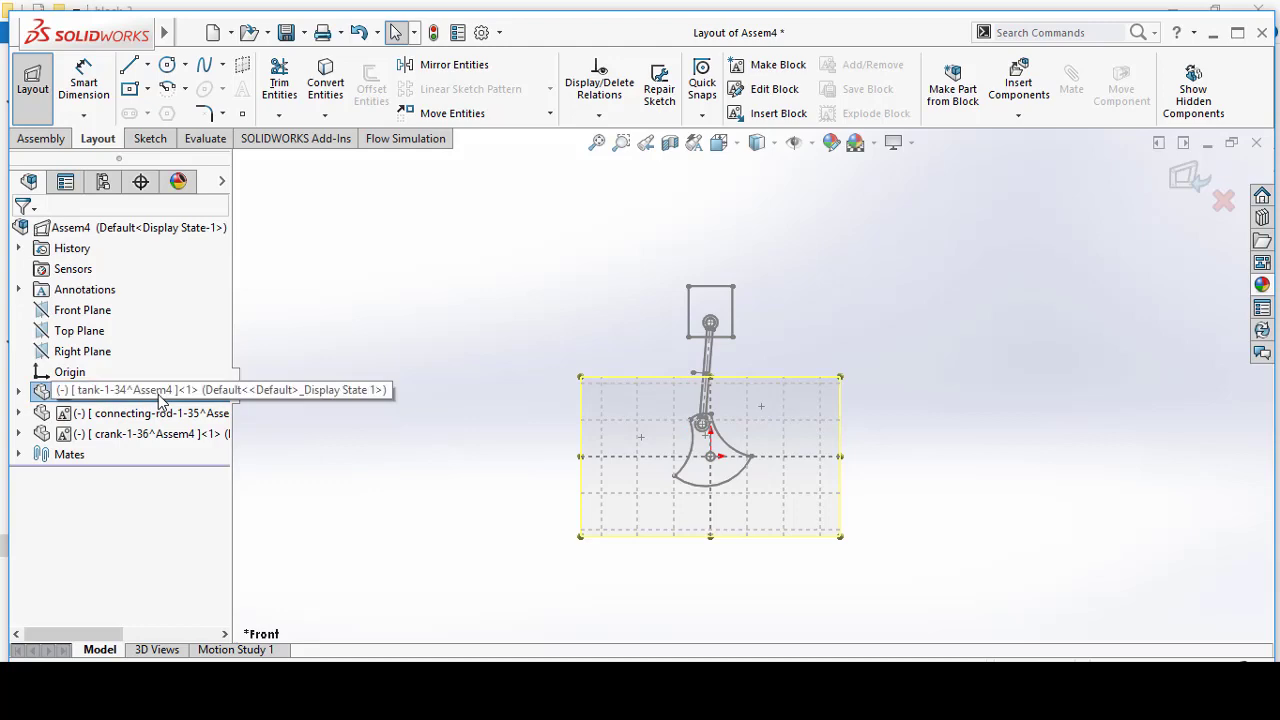
pyautogui.rightClick(159, 398)
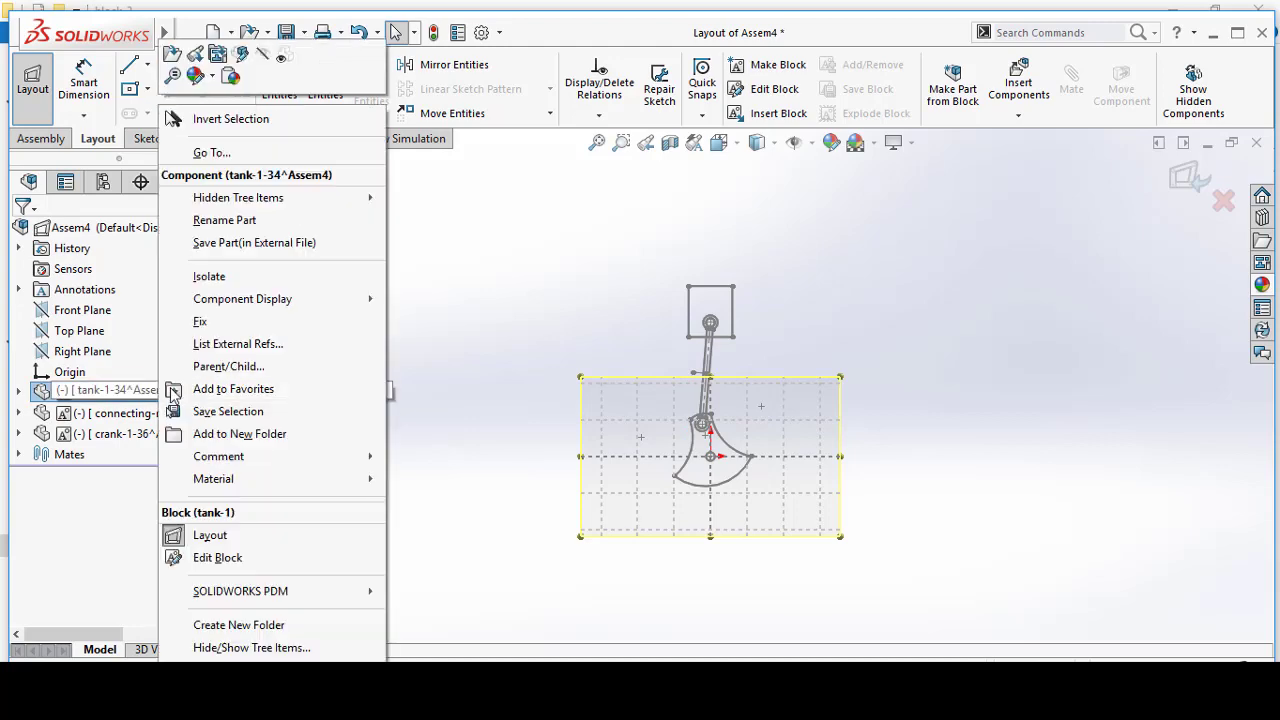
pyautogui.click(245, 57)
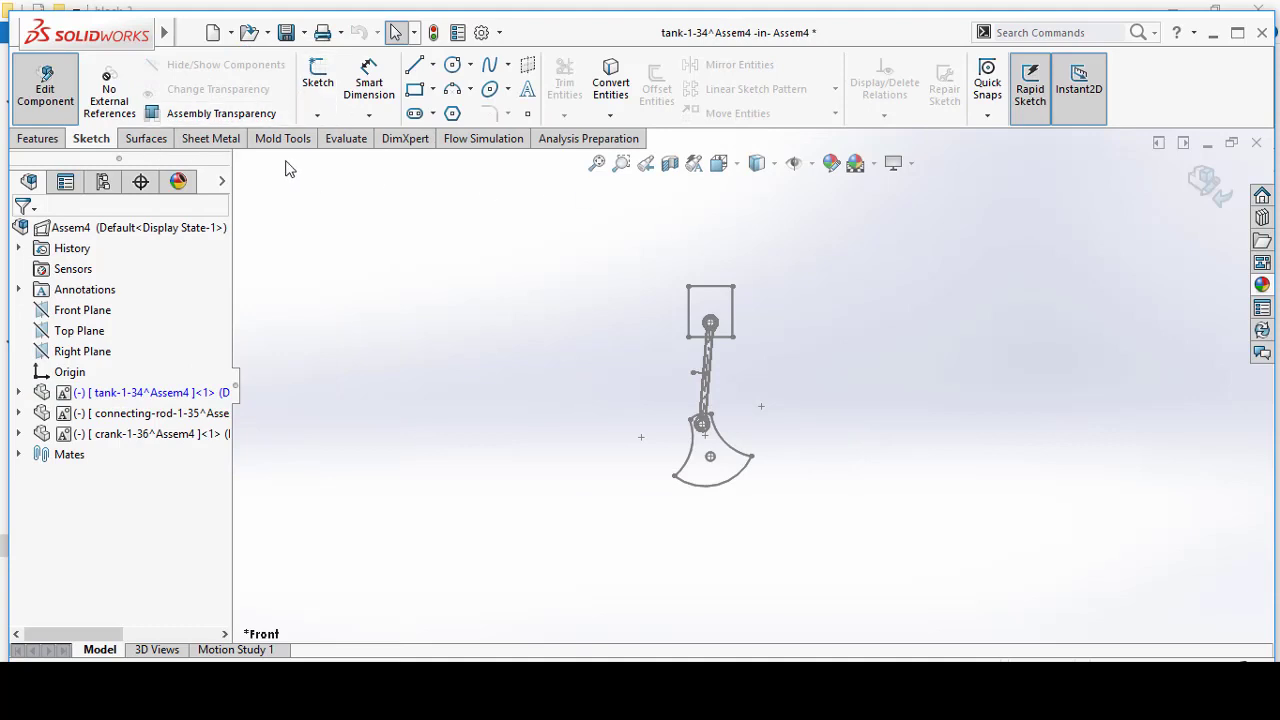
# - Extrude the tank's square sketch as a solid 10 mm Boss-Extrude1, with Thin Feature off
pyautogui.click(40, 138)
pyautogui.click(330, 90)
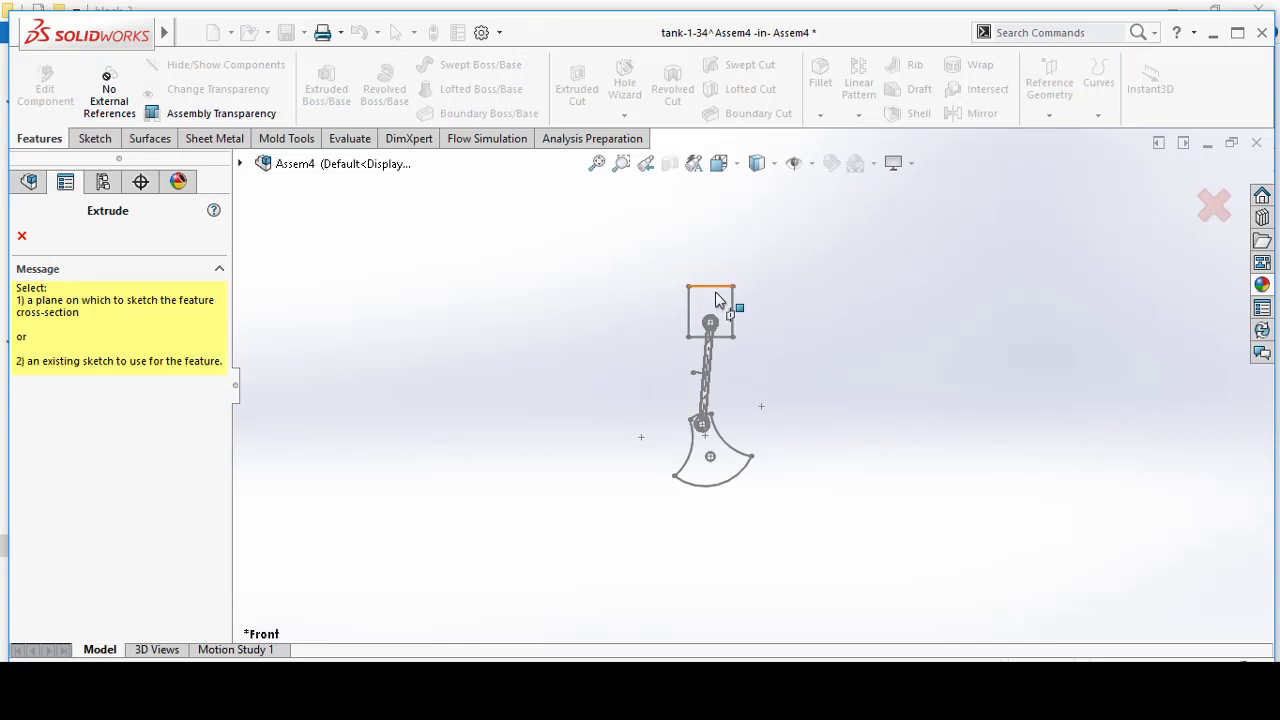
pyautogui.click(713, 296)
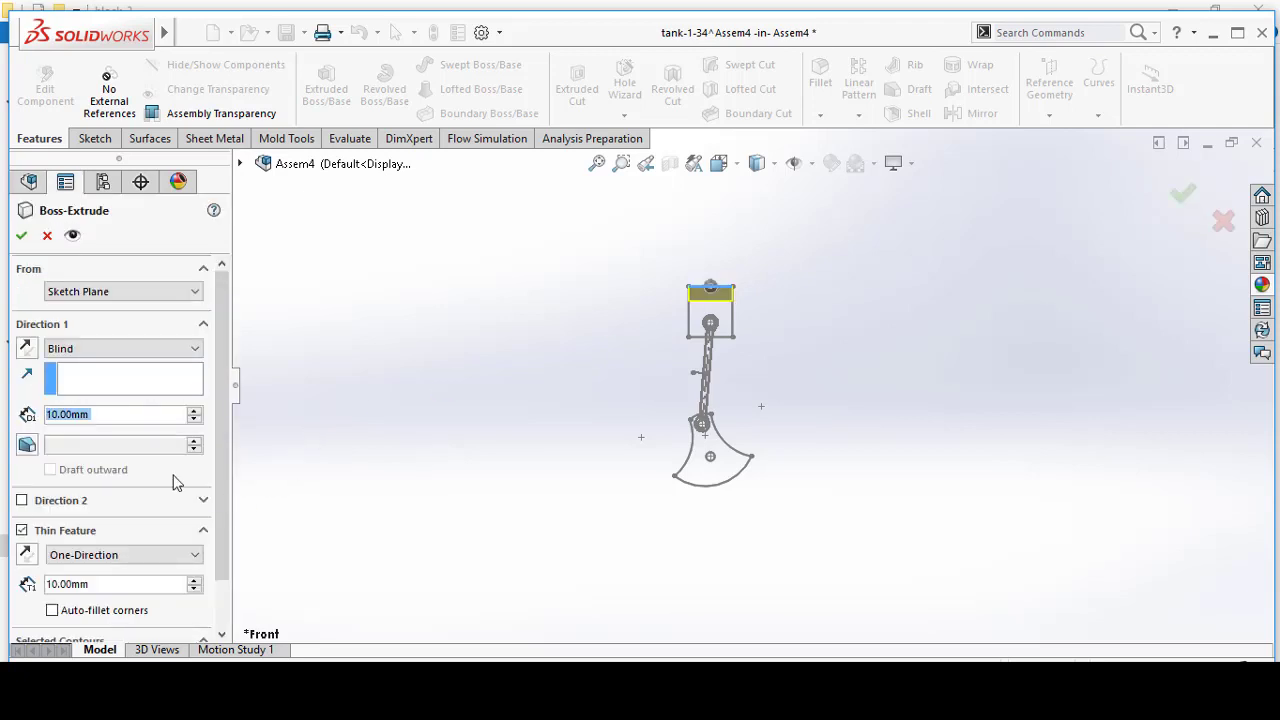
pyautogui.click(21, 531)
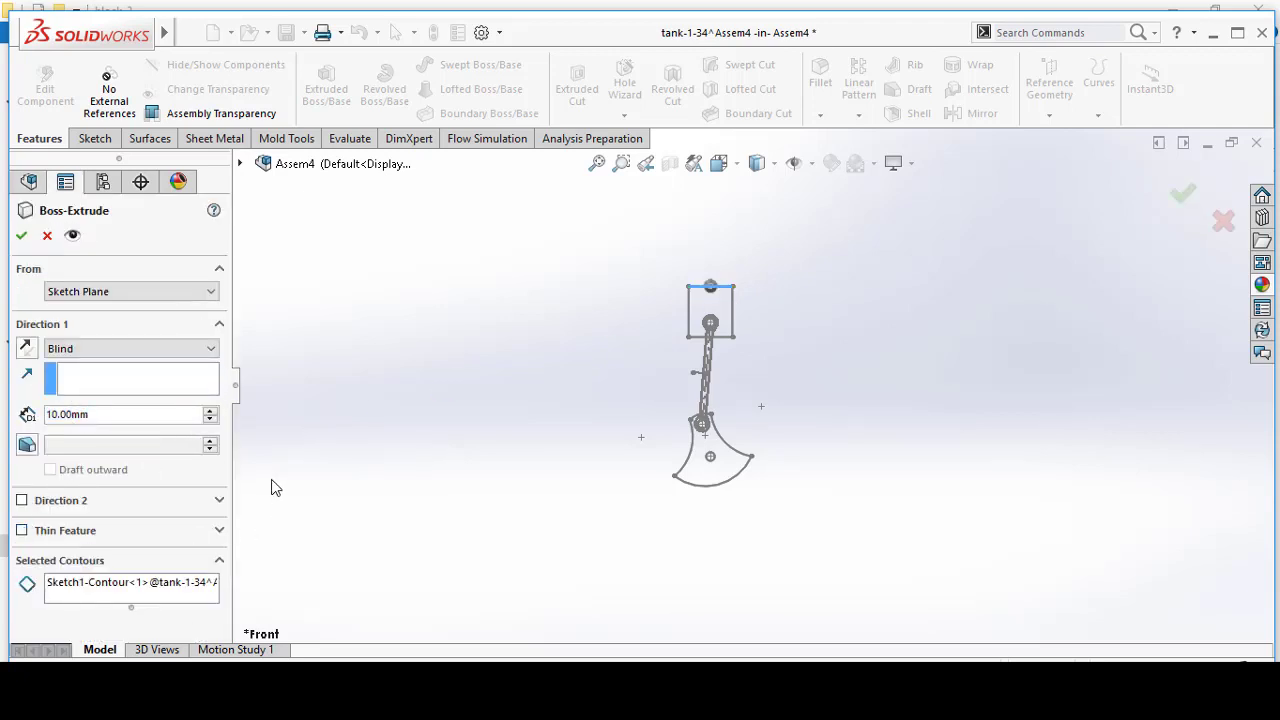
pyautogui.rightClick(154, 588)
pyautogui.click(213, 595)
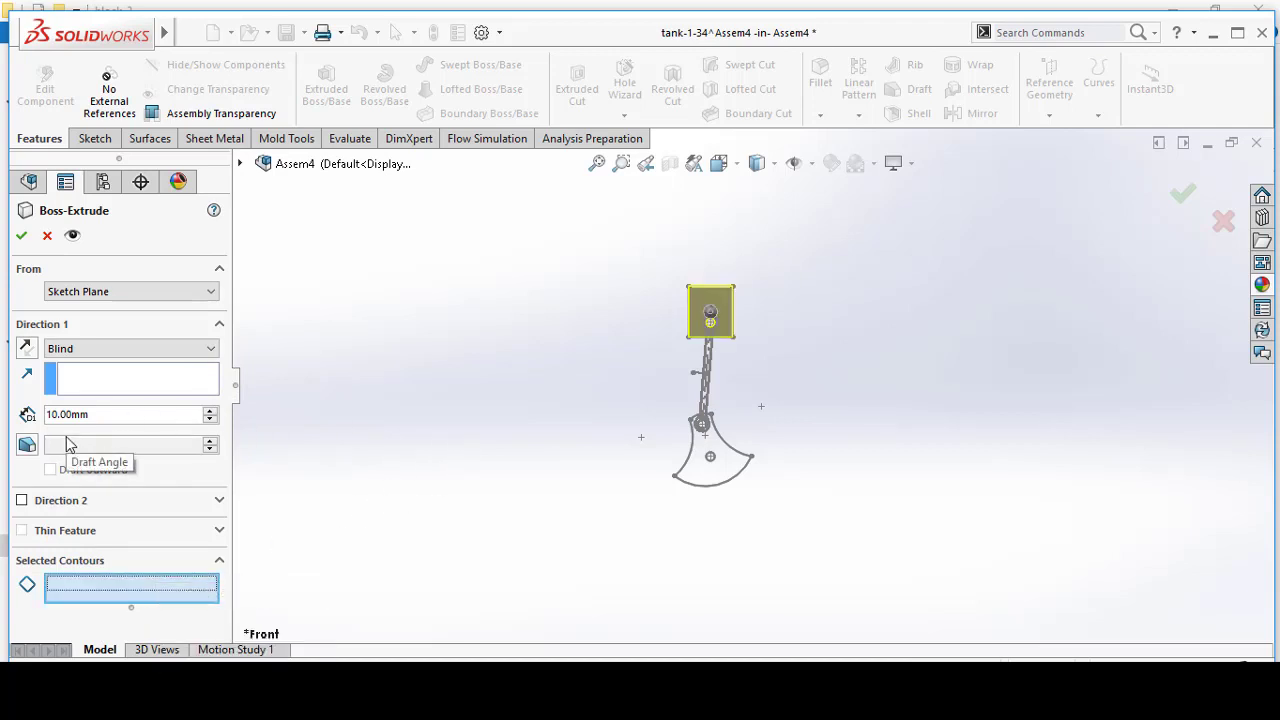
pyautogui.click(27, 348)
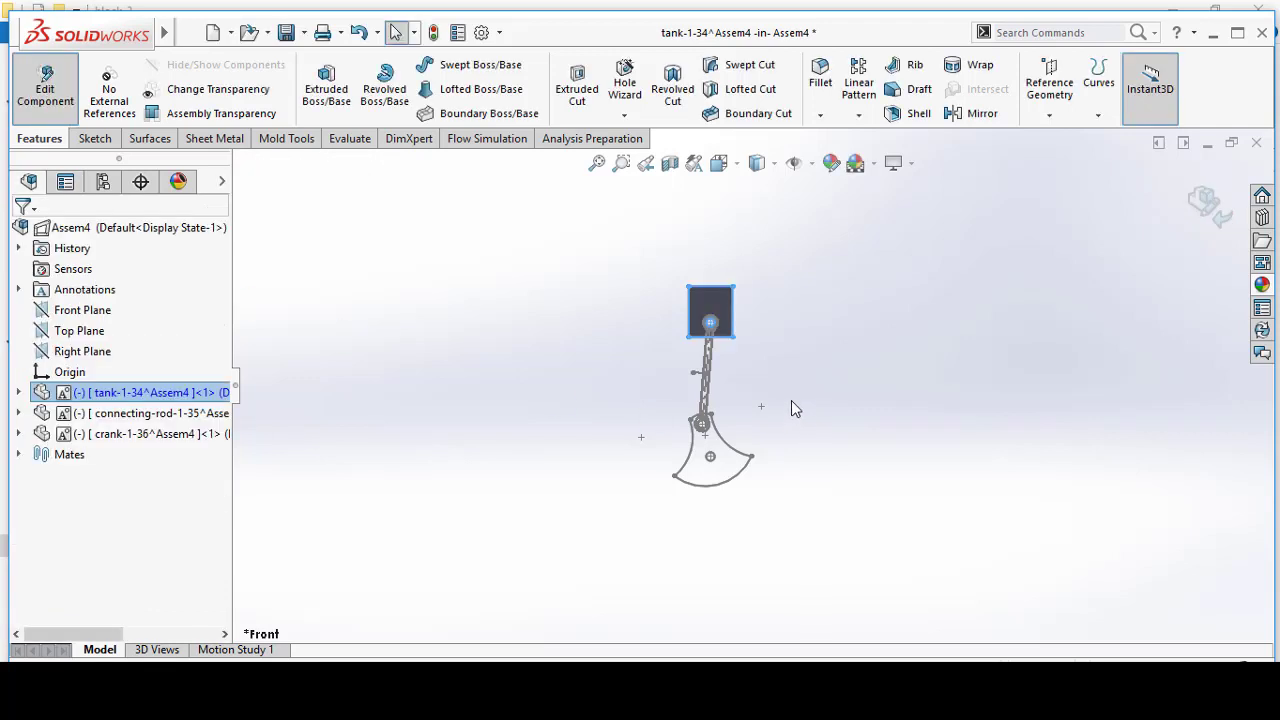
pyautogui.click(18, 392)
# - Start a second extrusion from the tank's Sketch1 with the preselected contours cleared
pyautogui.moveTo(226, 486); pyautogui.dragTo(226, 534)
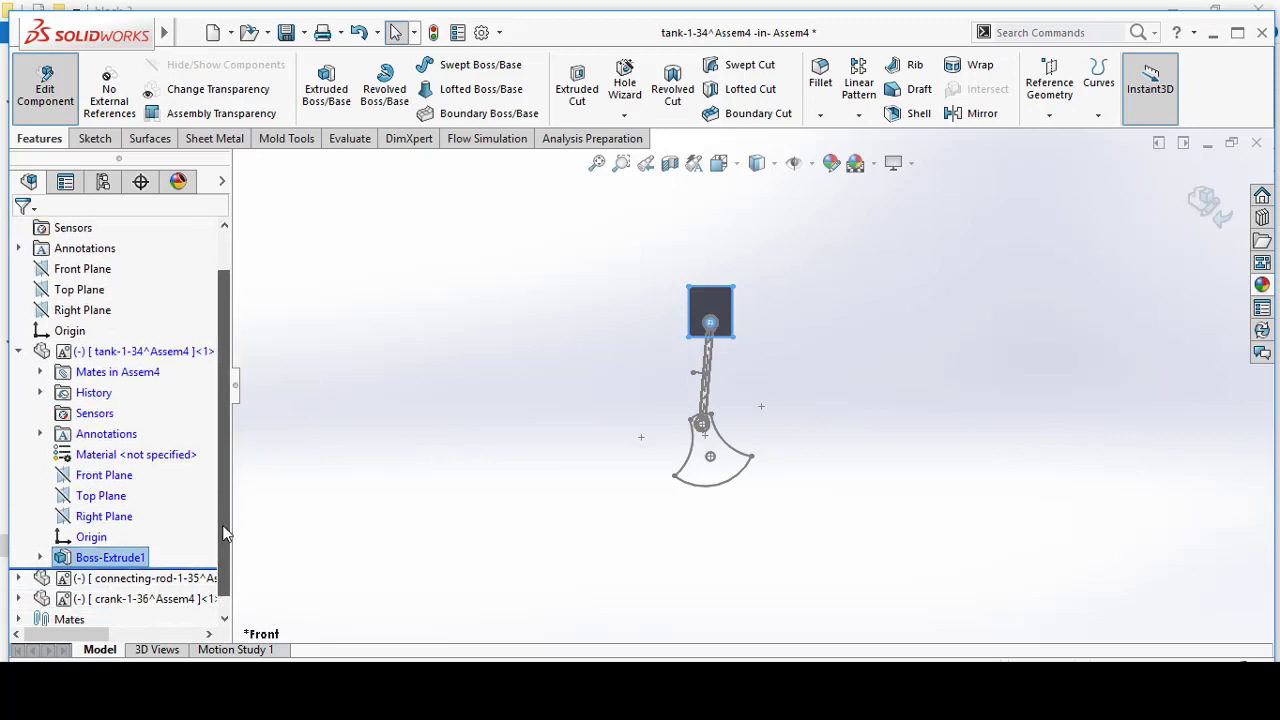
pyautogui.click(40, 557)
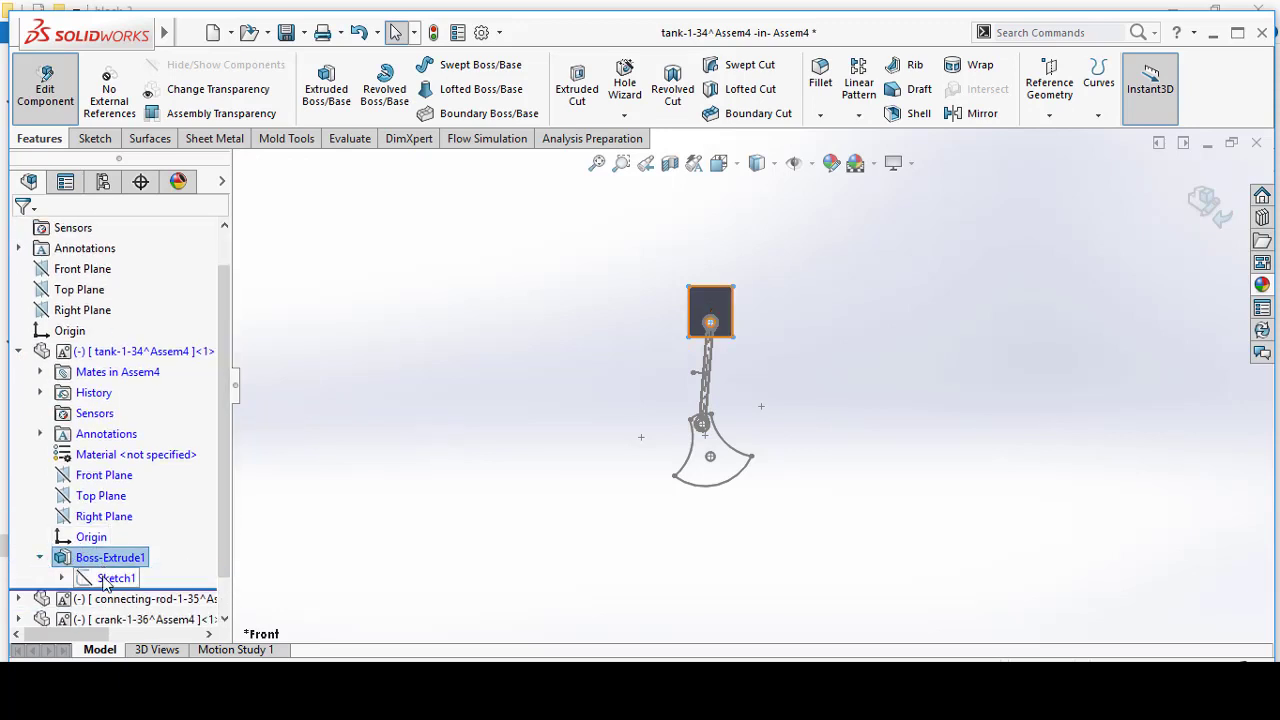
pyautogui.click(108, 578)
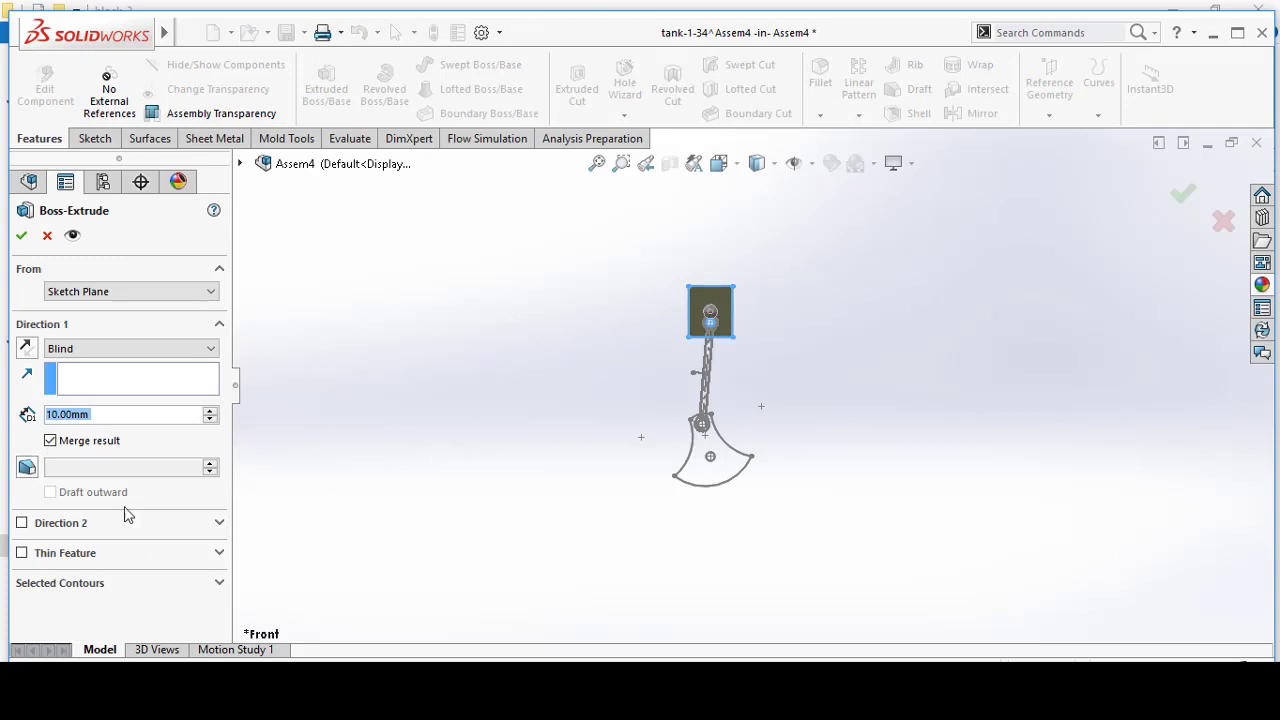
pyautogui.click(84, 593)
pyautogui.rightClick(103, 607)
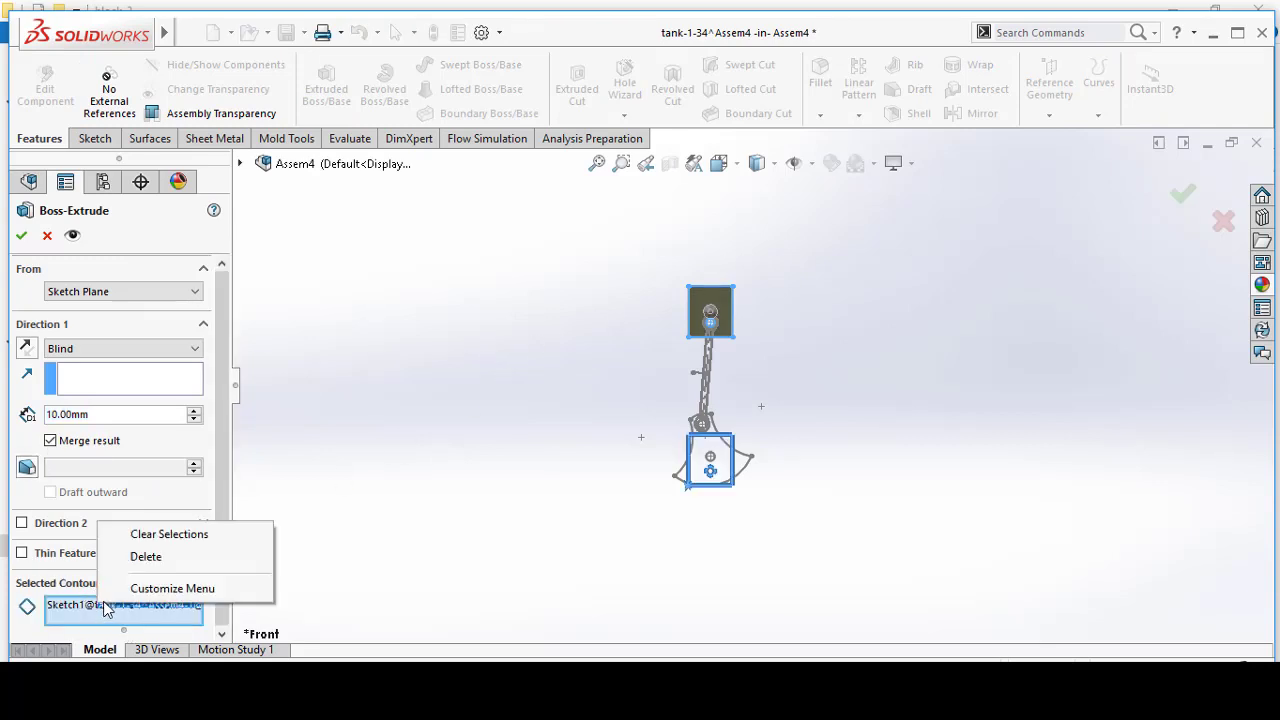
pyautogui.click(158, 534)
pyautogui.scroll(-3, 737, 306)
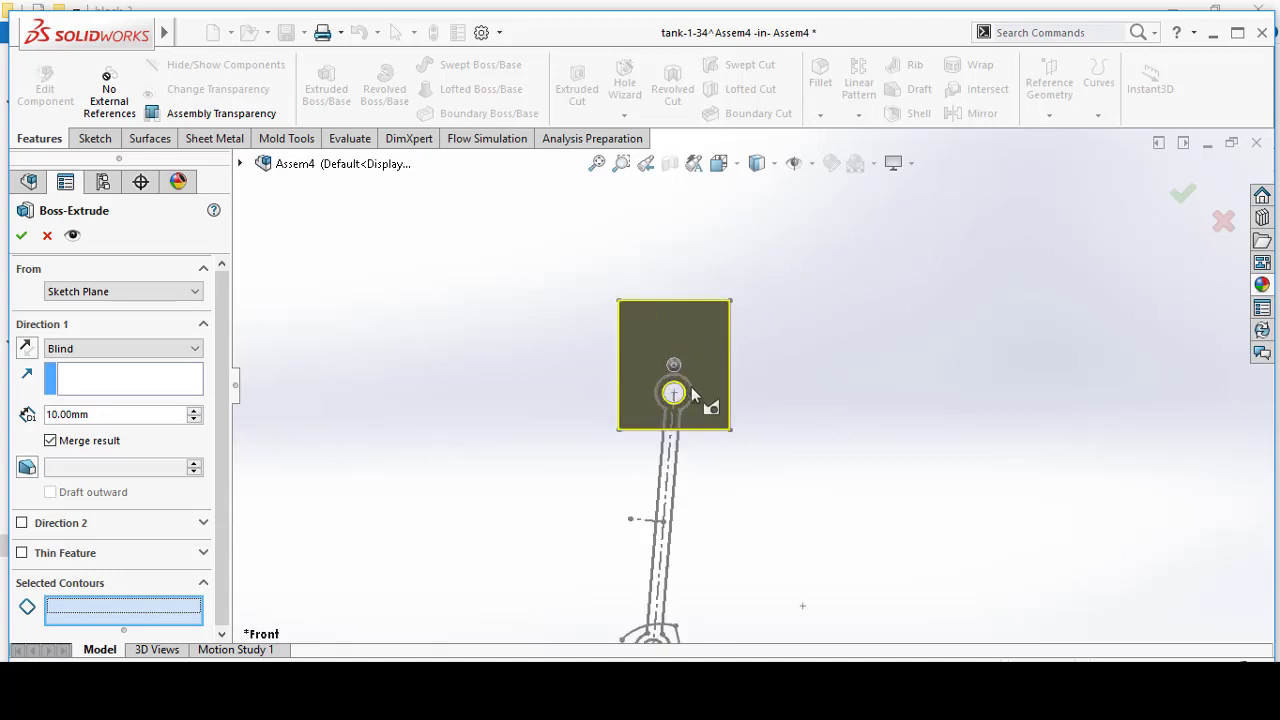
pyautogui.scroll(-3, 677, 395)
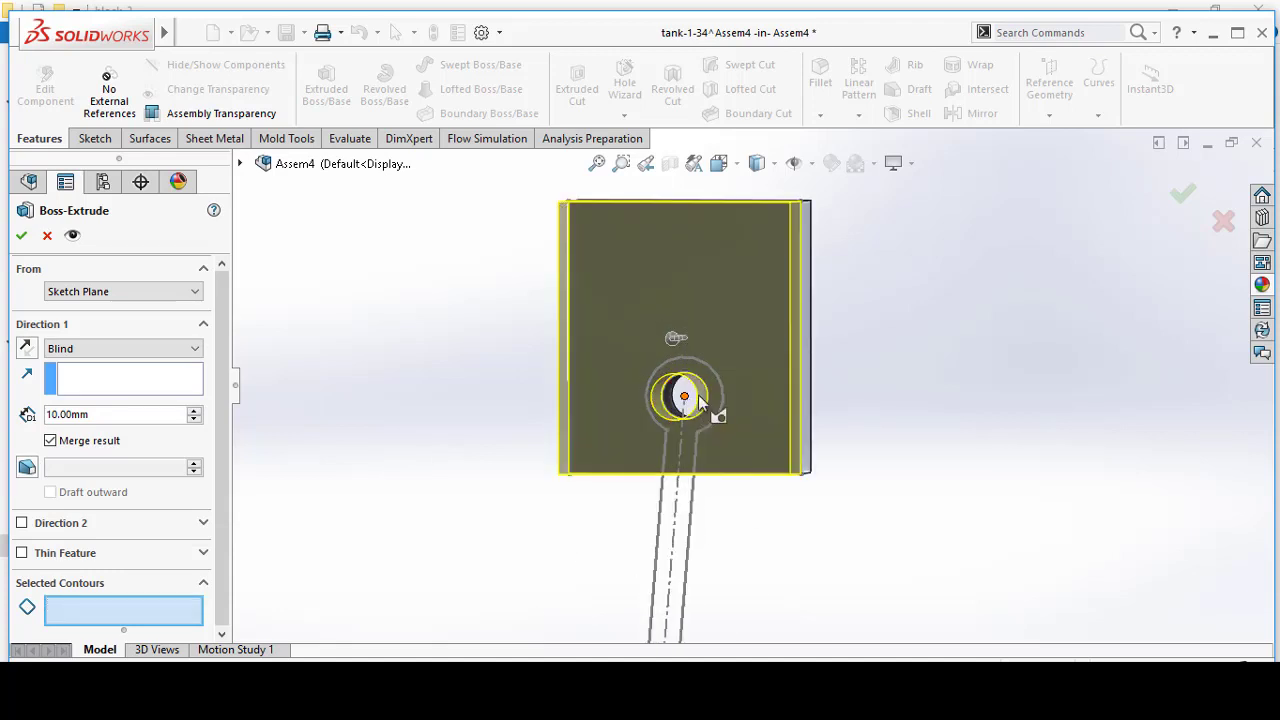
# - Extrude the small circle 5 mm in one direction and 10 mm in Direction 2
pyautogui.click(692, 394)
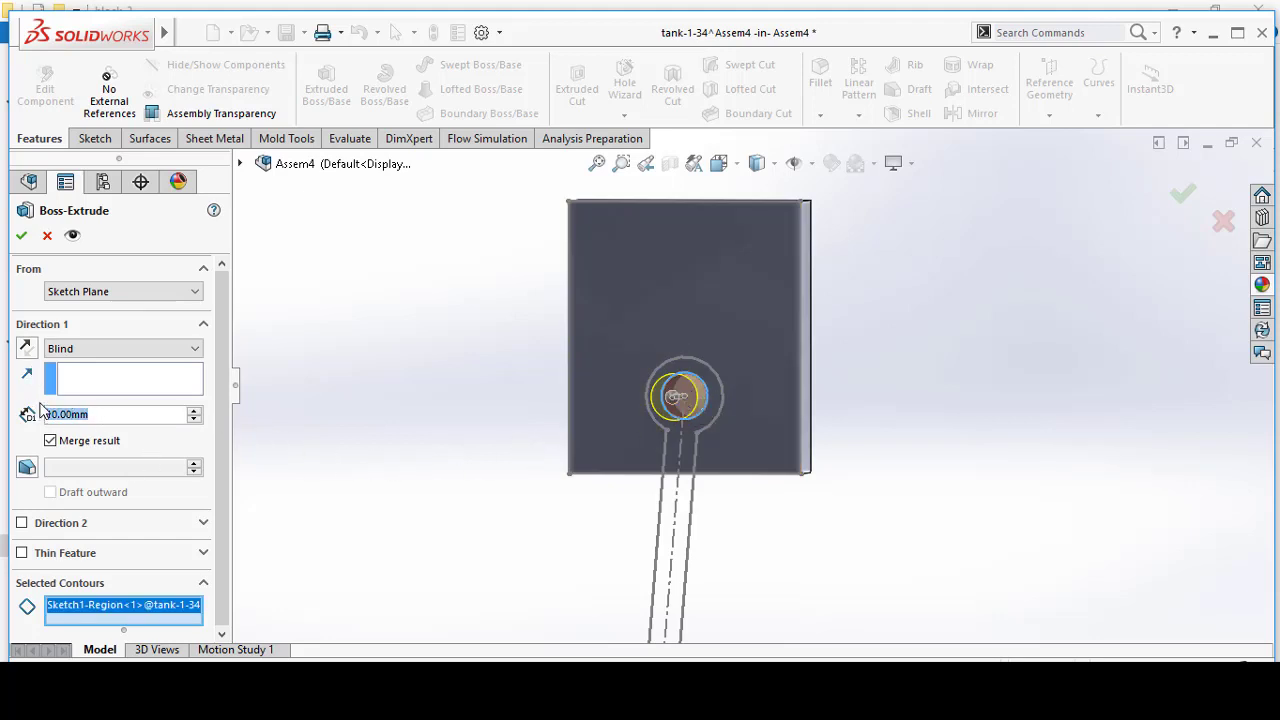
pyautogui.write('5')
pyautogui.press('Return')
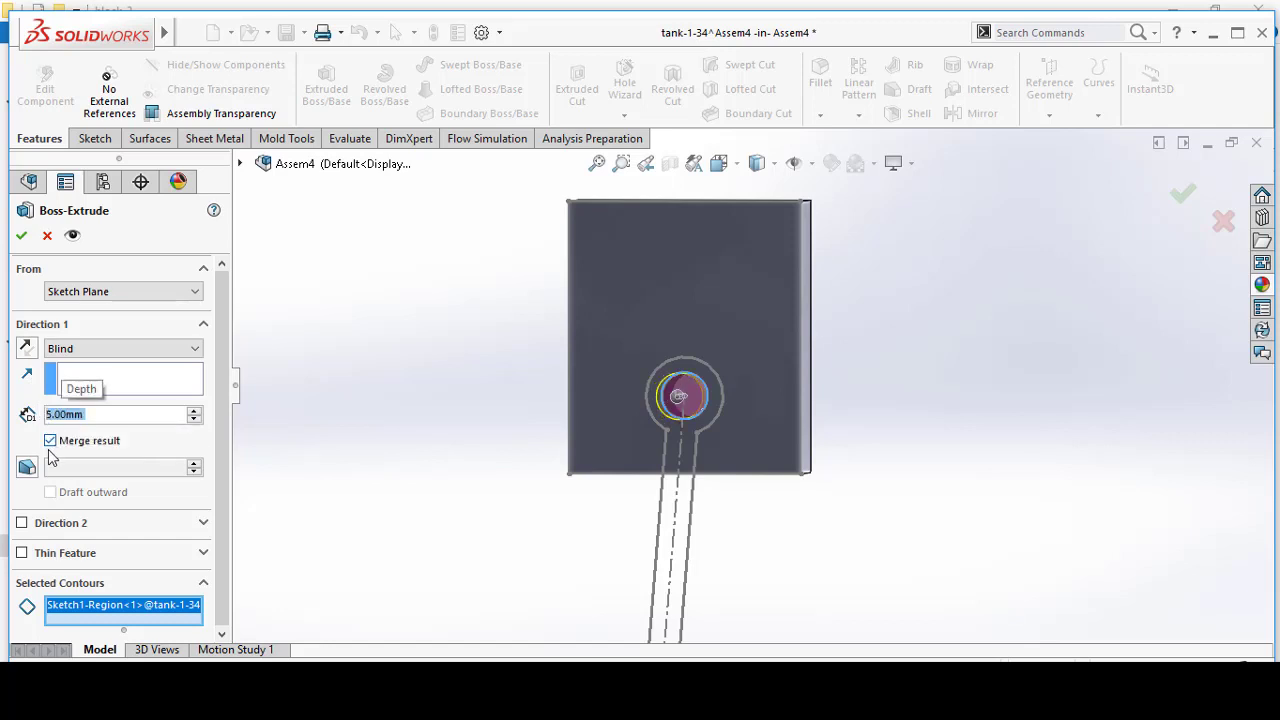
pyautogui.click(21, 524)
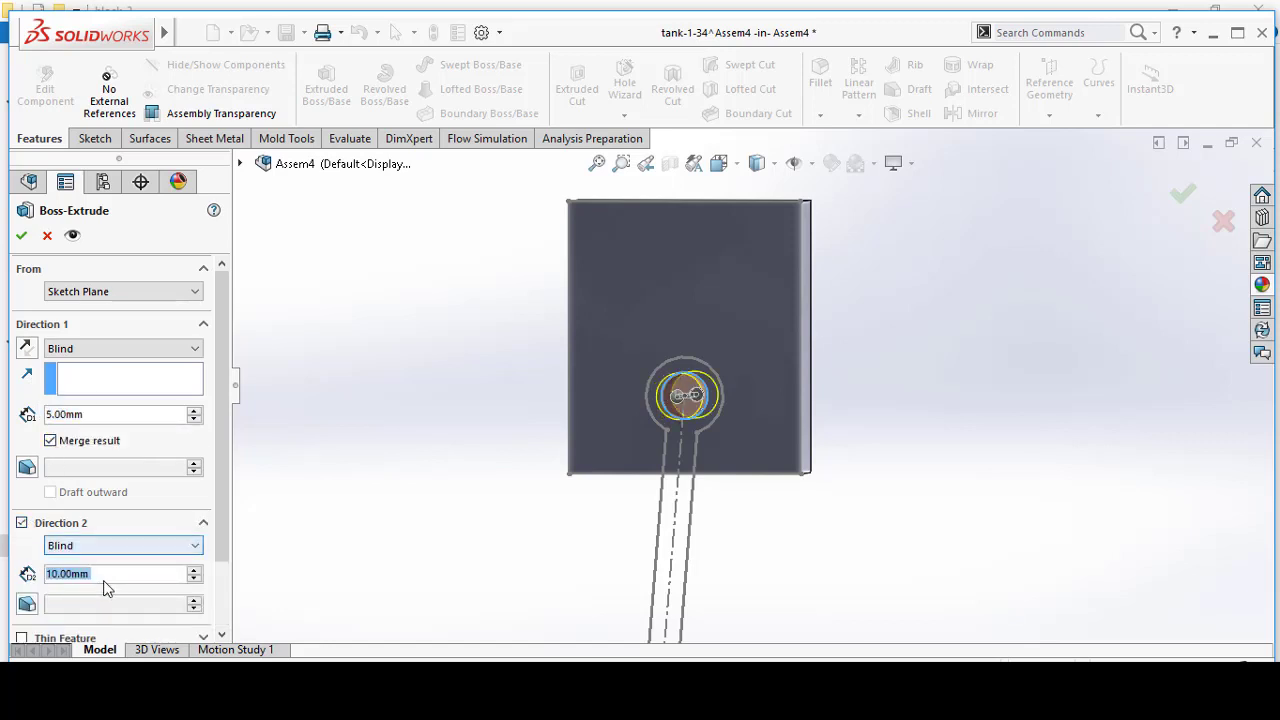
pyautogui.click(22, 235)
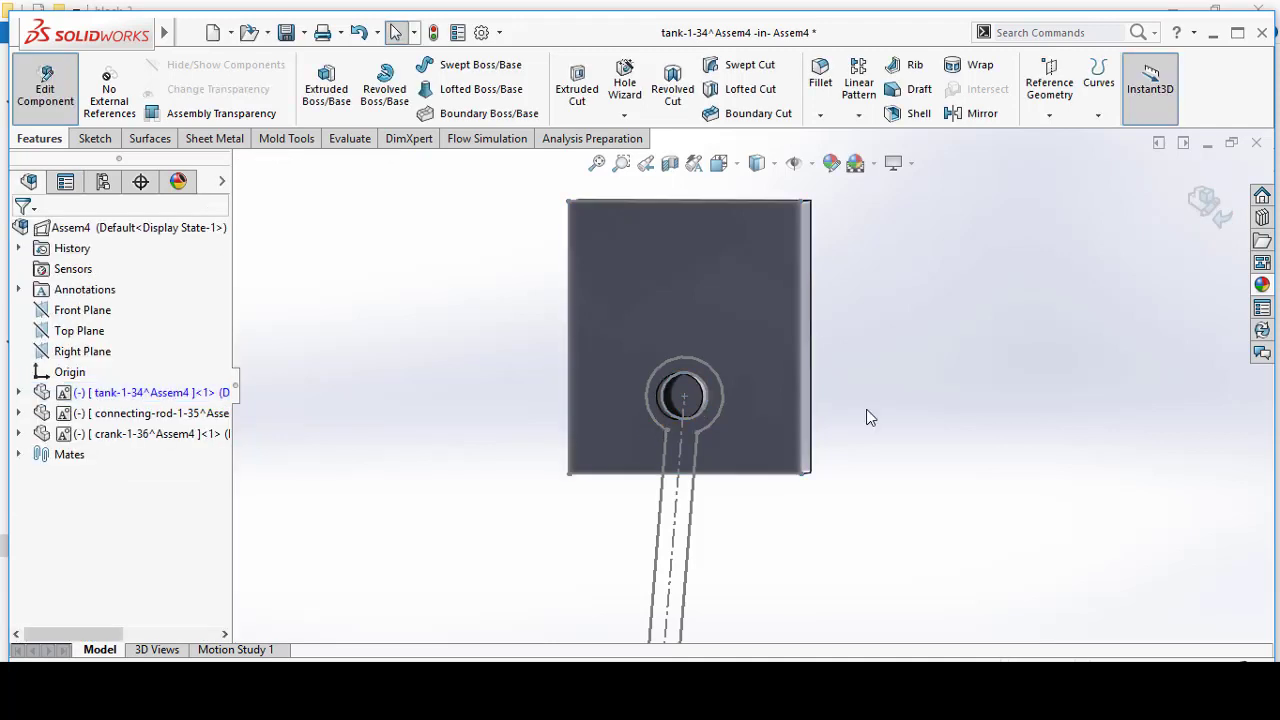
pyautogui.moveTo(870, 415)
pyautogui.mouseDown(button='middle')
pyautogui.moveTo(828, 413)
pyautogui.moveTo(870, 408)
pyautogui.mouseUp(button='middle')
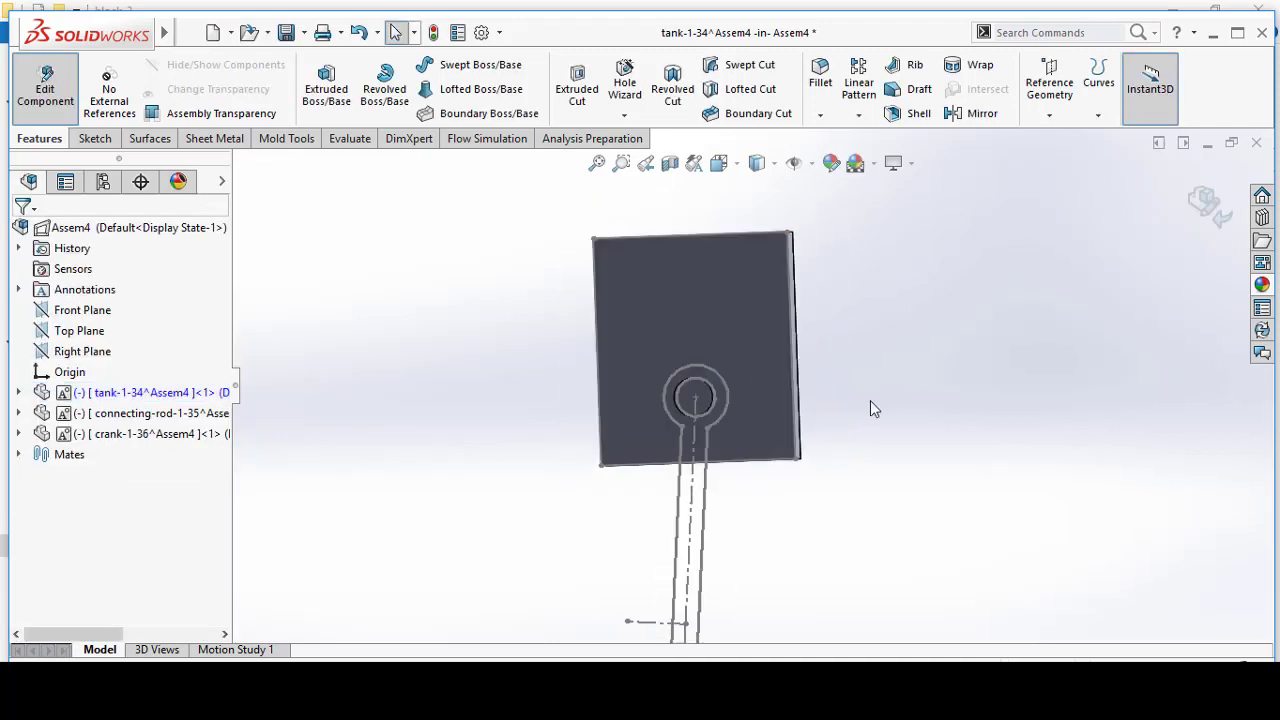
# - Edit the connecting rod part and start an extrusion on its sketch
pyautogui.click(125, 413)
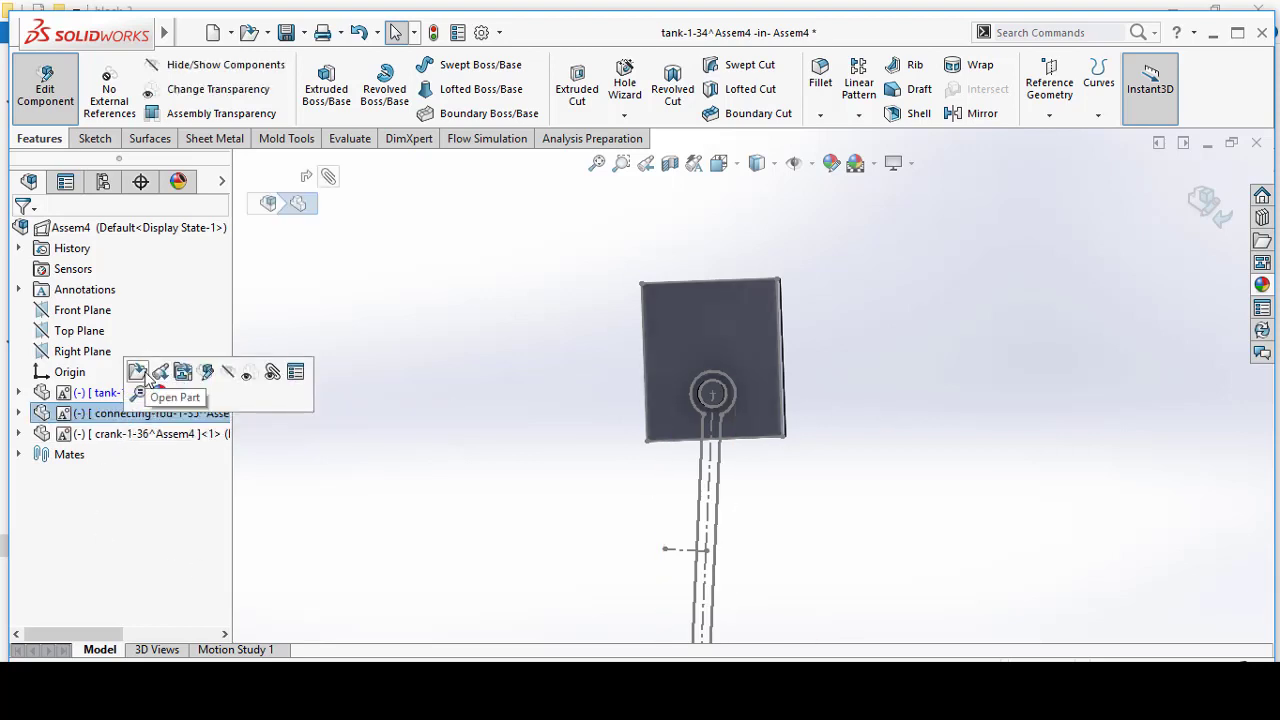
pyautogui.click(209, 373)
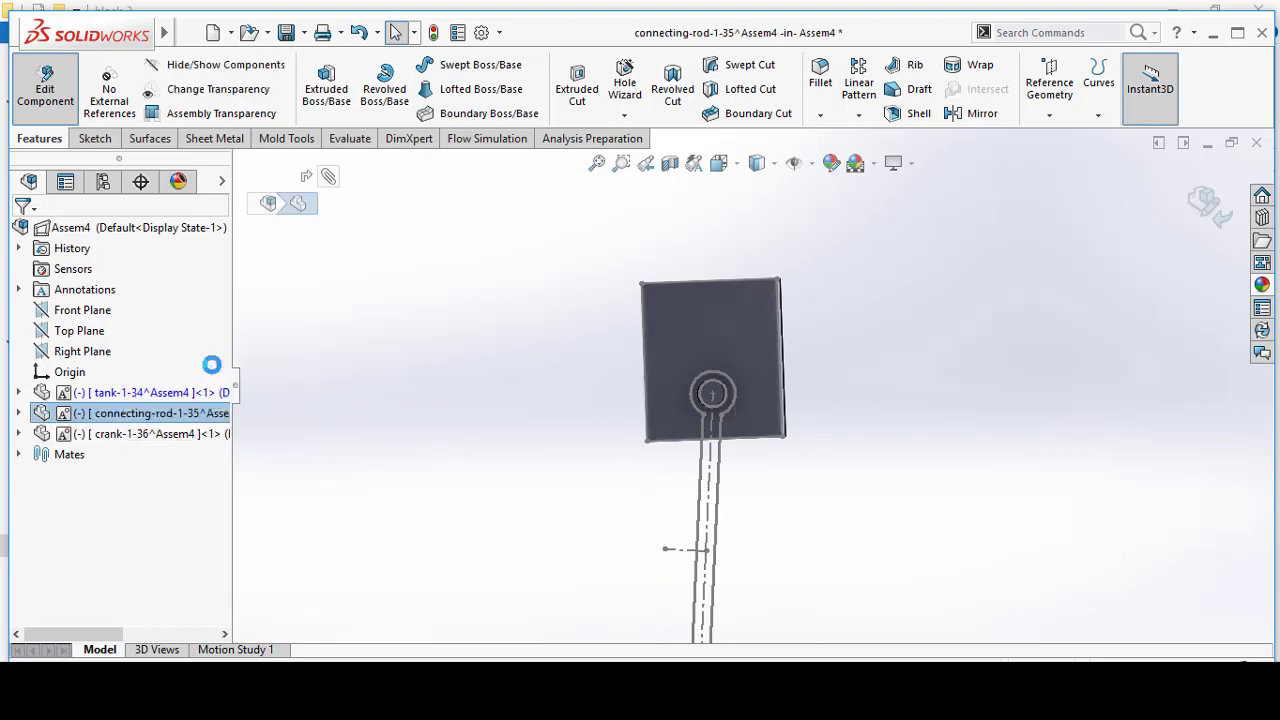
pyautogui.click(330, 82)
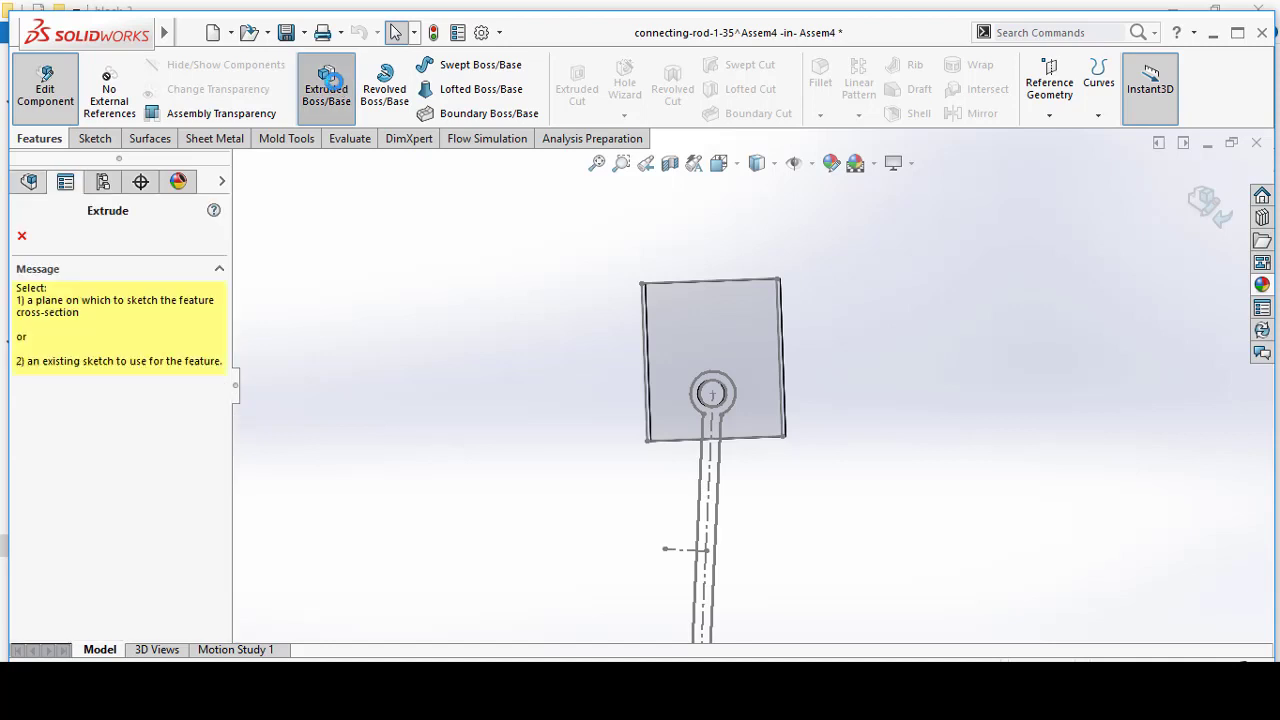
pyautogui.click(716, 540)
pyautogui.press('f')
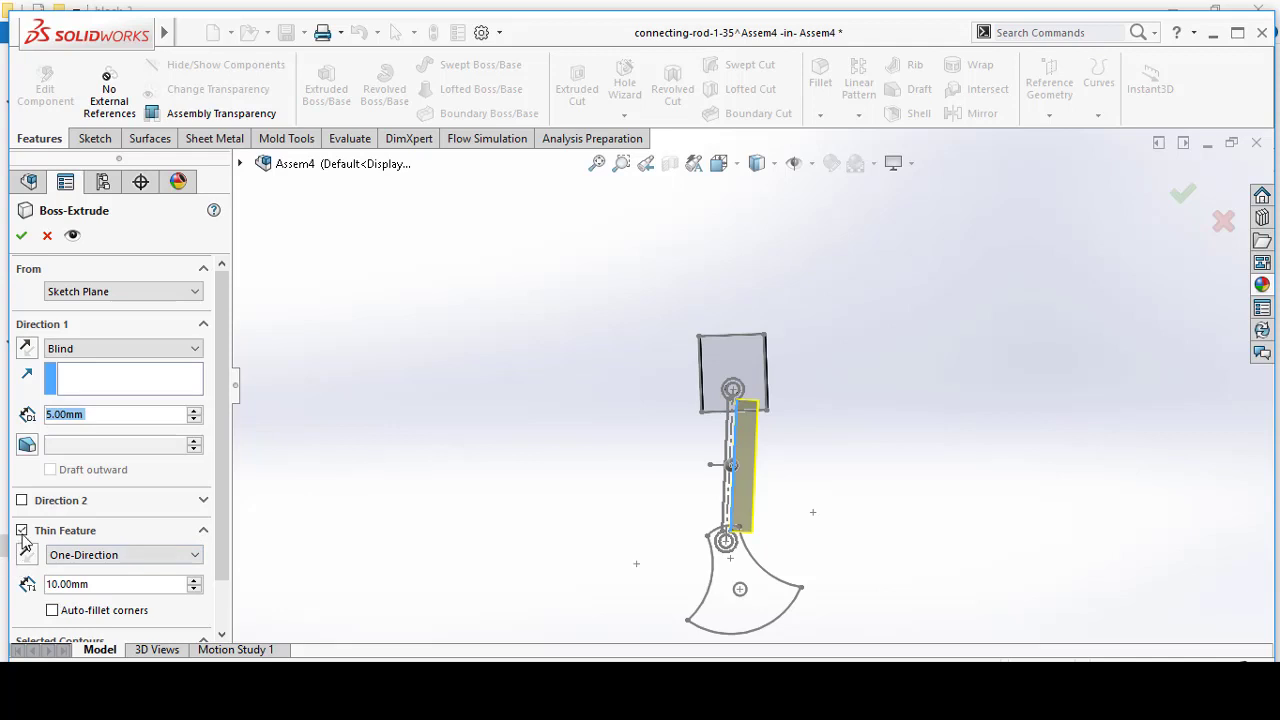
# - Extrude the whole rod sketch as a solid 5 mm body, then return to the assembly
pyautogui.click(185, 531)
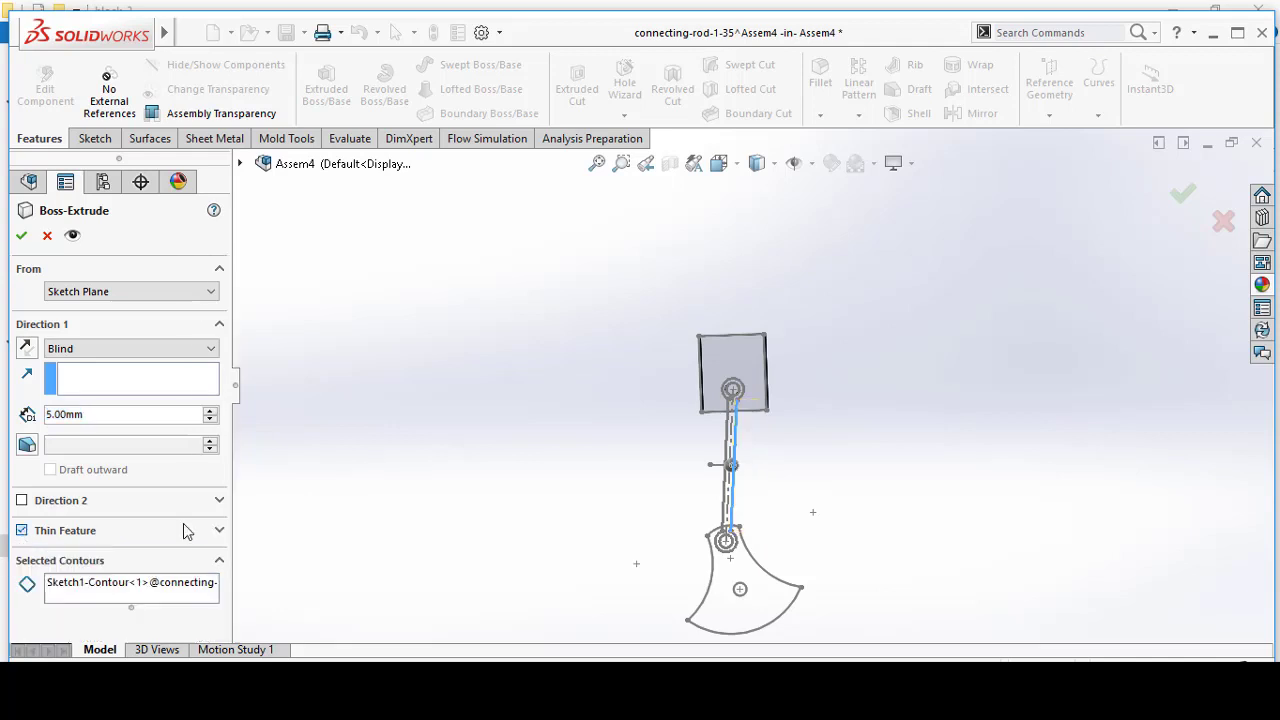
pyautogui.rightClick(137, 587)
pyautogui.click(200, 592)
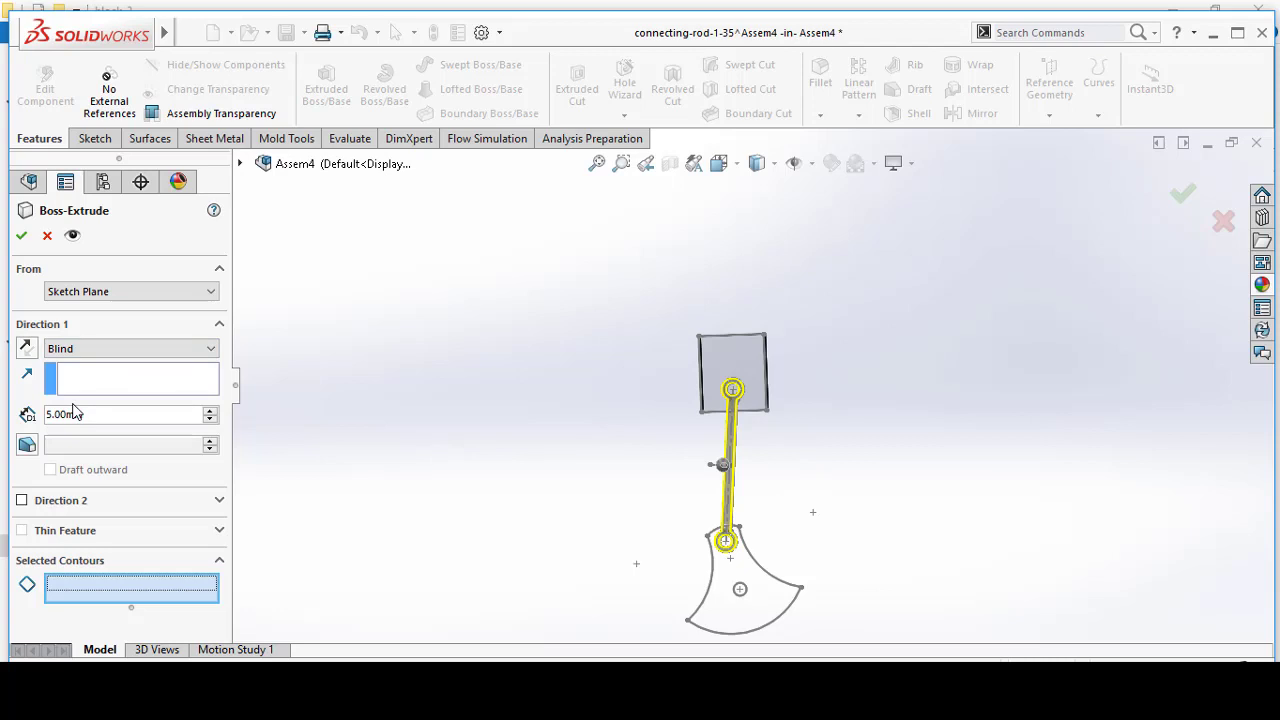
pyautogui.click(22, 238)
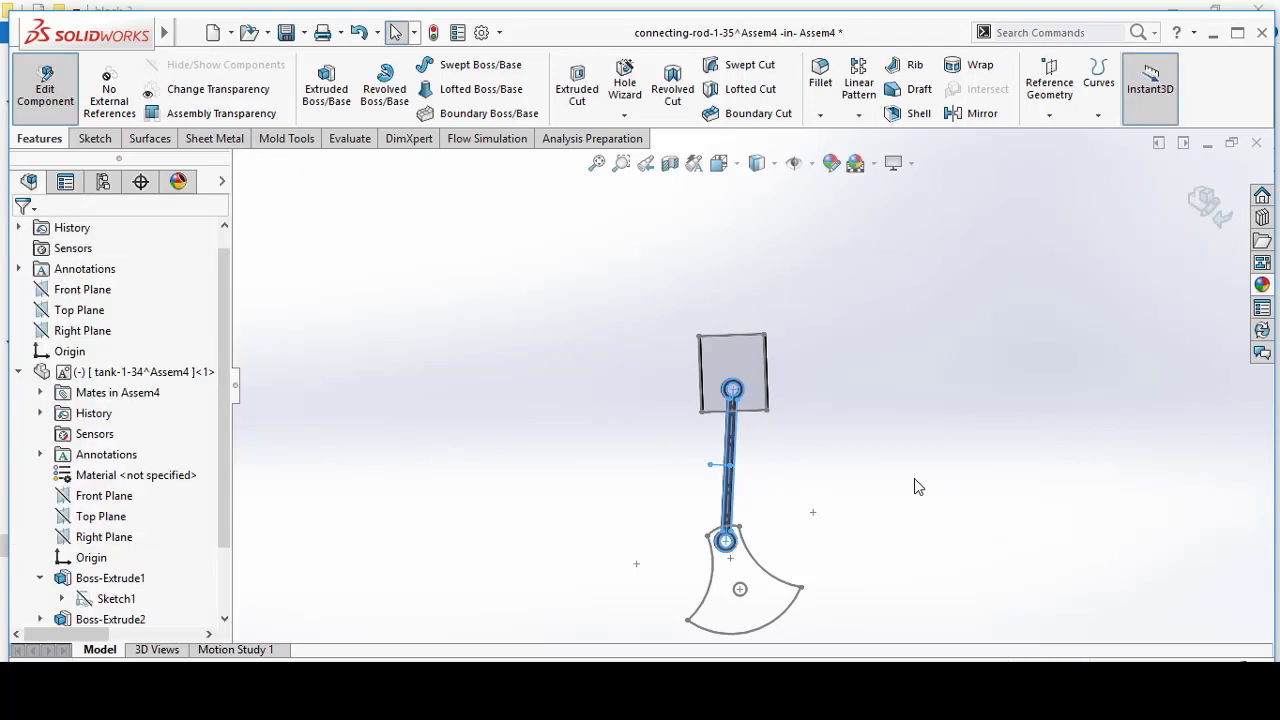
pyautogui.moveTo(918, 487); pyautogui.dragTo(797, 464, button='middle')
pyautogui.scroll(-2, 754, 474)
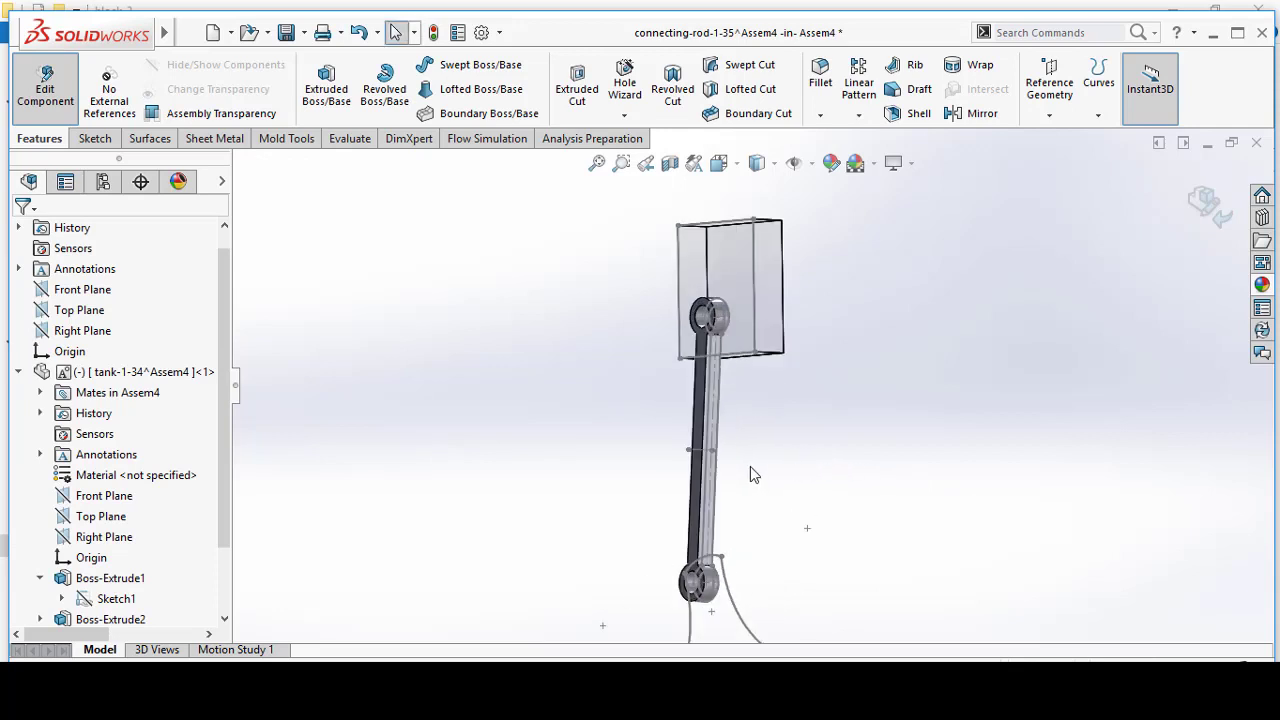
pyautogui.click(1210, 205)
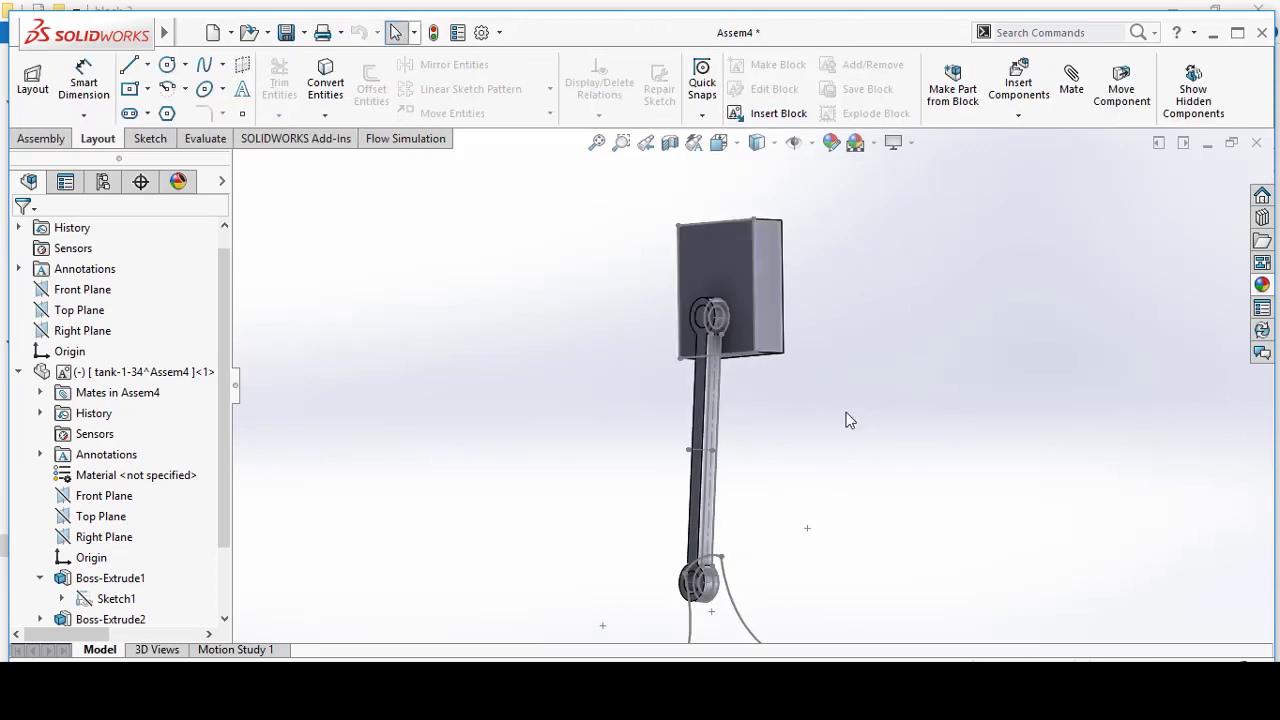
# - Edit the crank part within the assembly and start a boss extrusion on its sketch
pyautogui.moveTo(845, 420); pyautogui.dragTo(848, 424, button='middle')
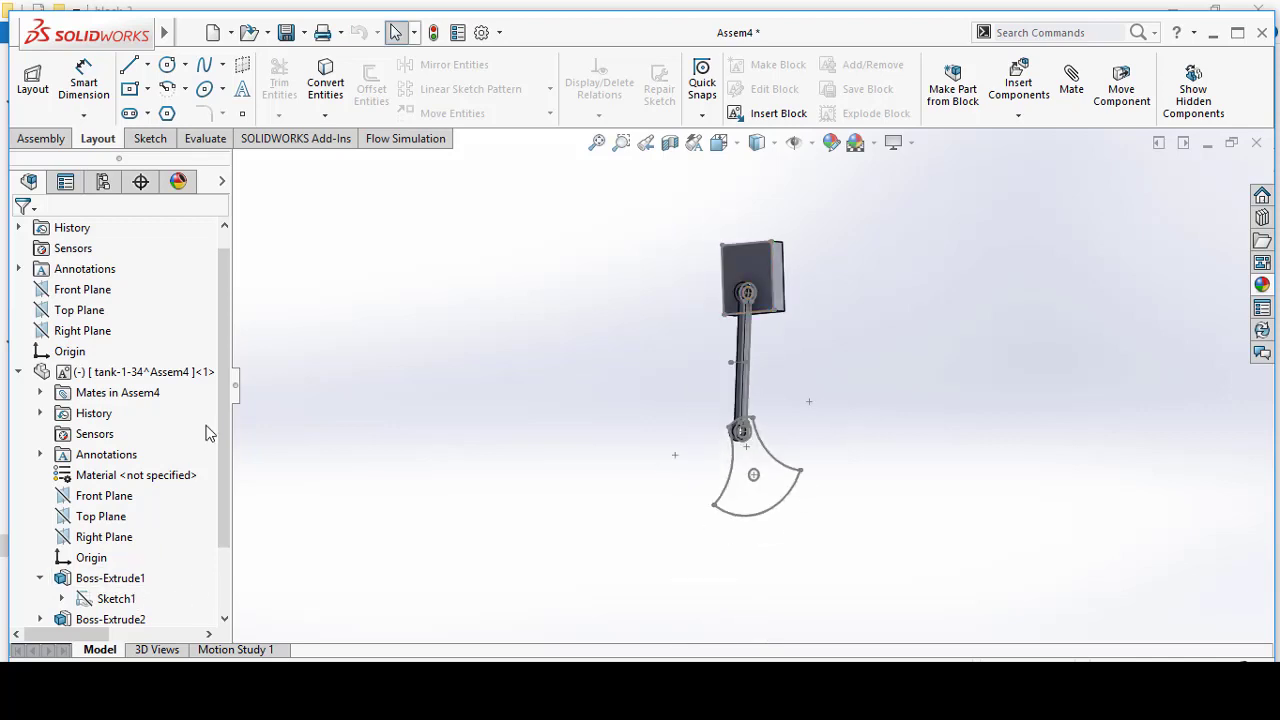
pyautogui.click(19, 373)
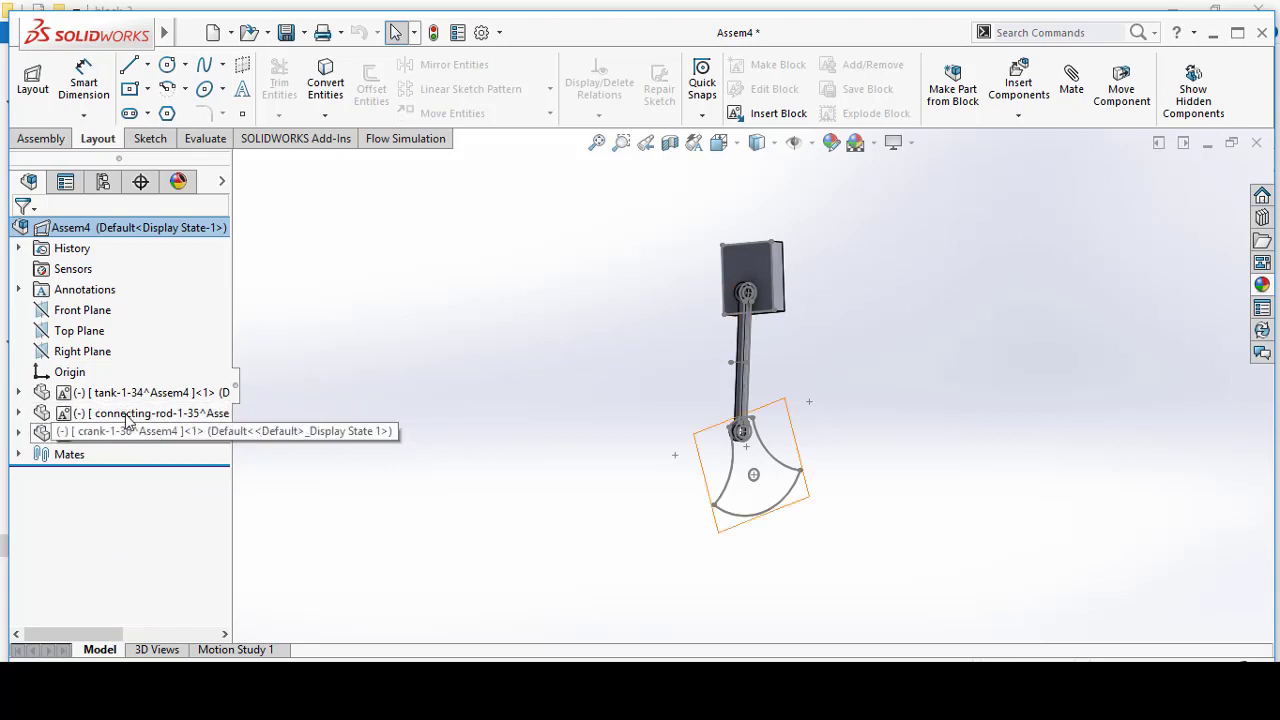
pyautogui.click(154, 435)
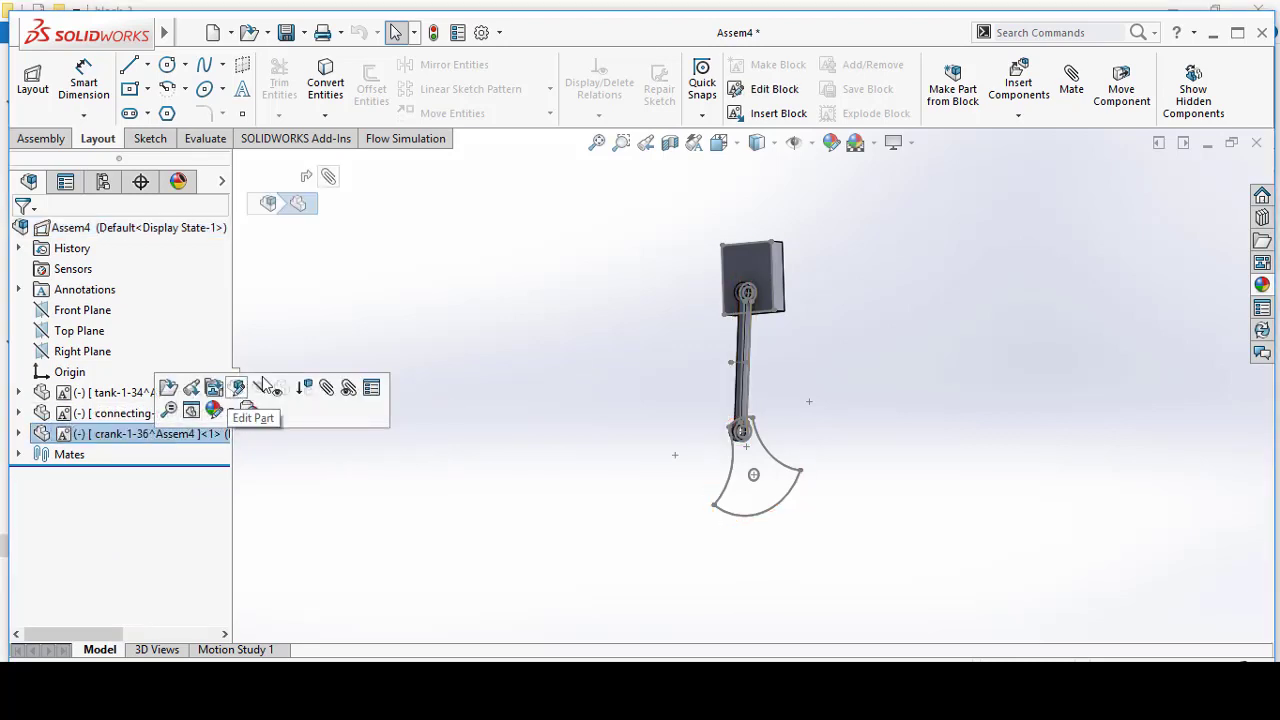
pyautogui.click(240, 389)
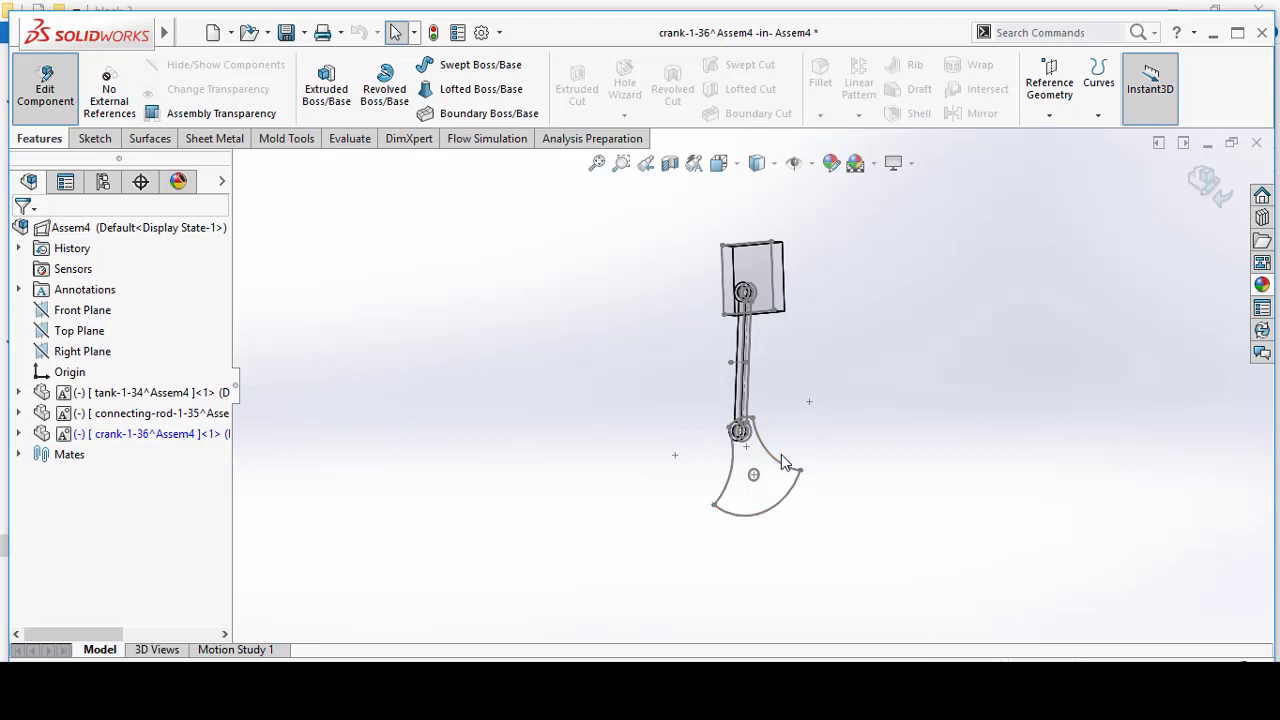
pyautogui.click(326, 82)
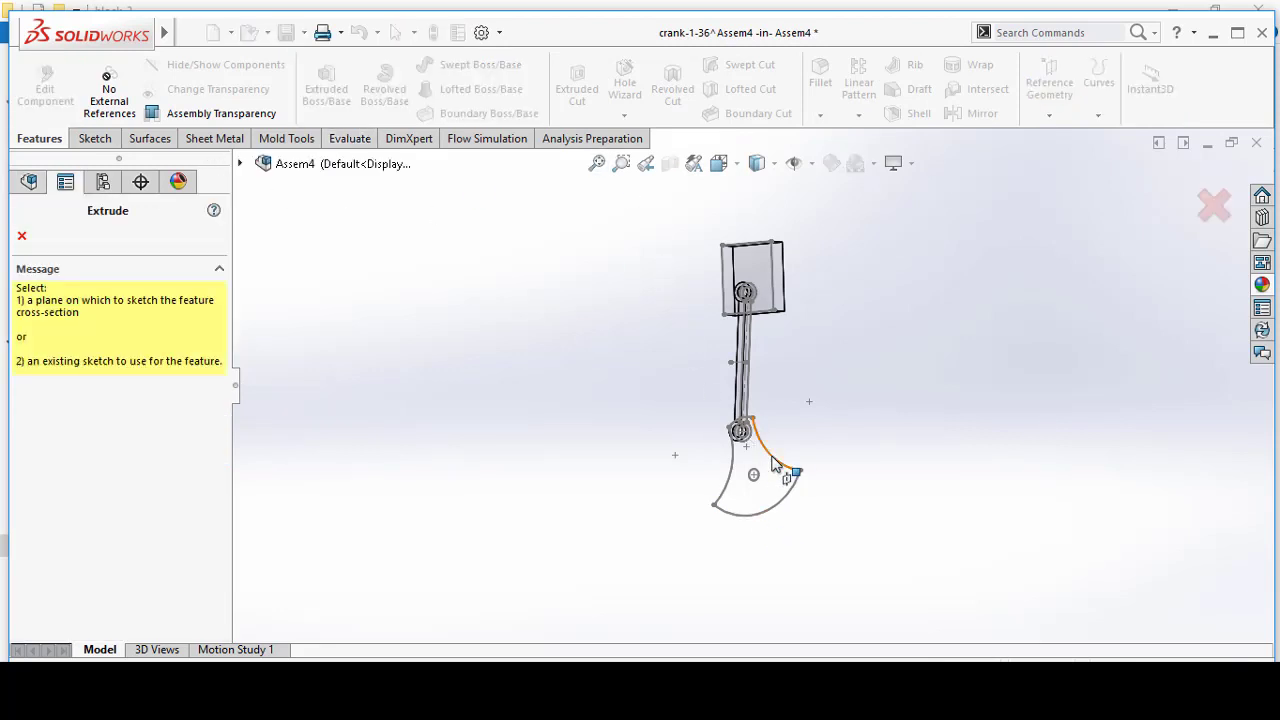
pyautogui.click(773, 463)
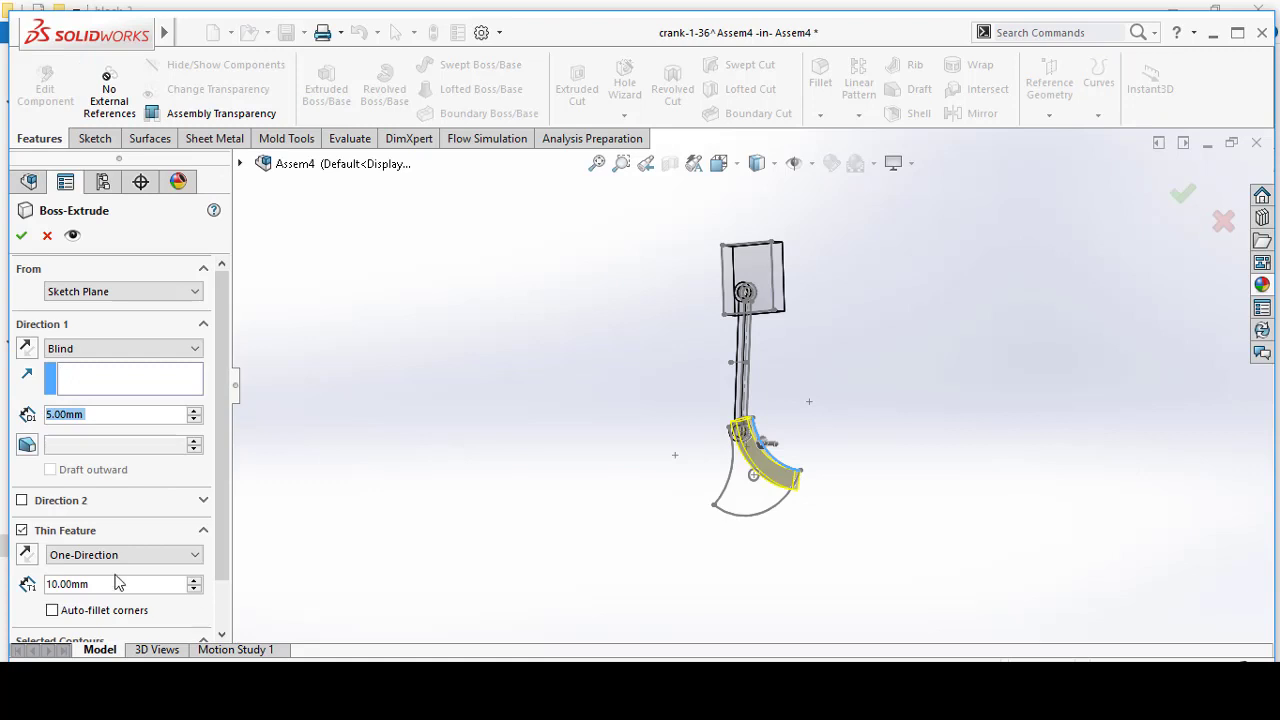
# - Extrude the whole crank sketch as a solid 10 mm body in the reversed direction
pyautogui.click(22, 530)
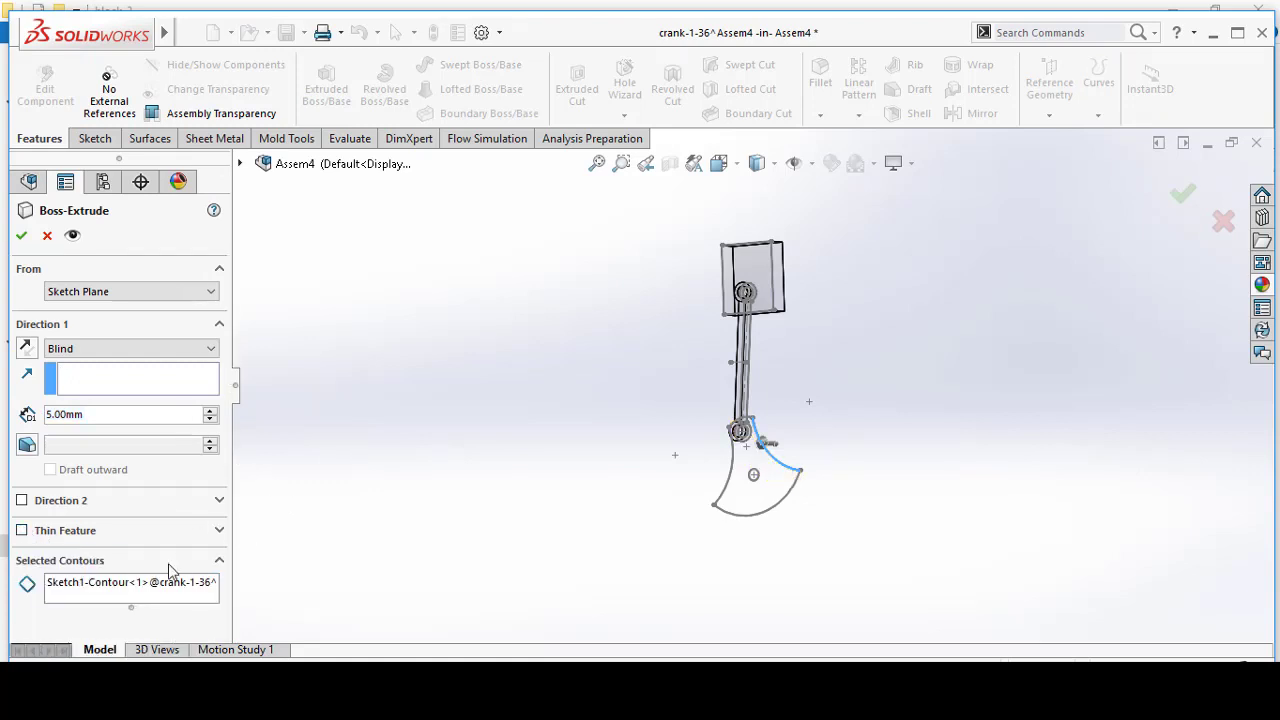
pyautogui.rightClick(157, 586)
pyautogui.click(200, 591)
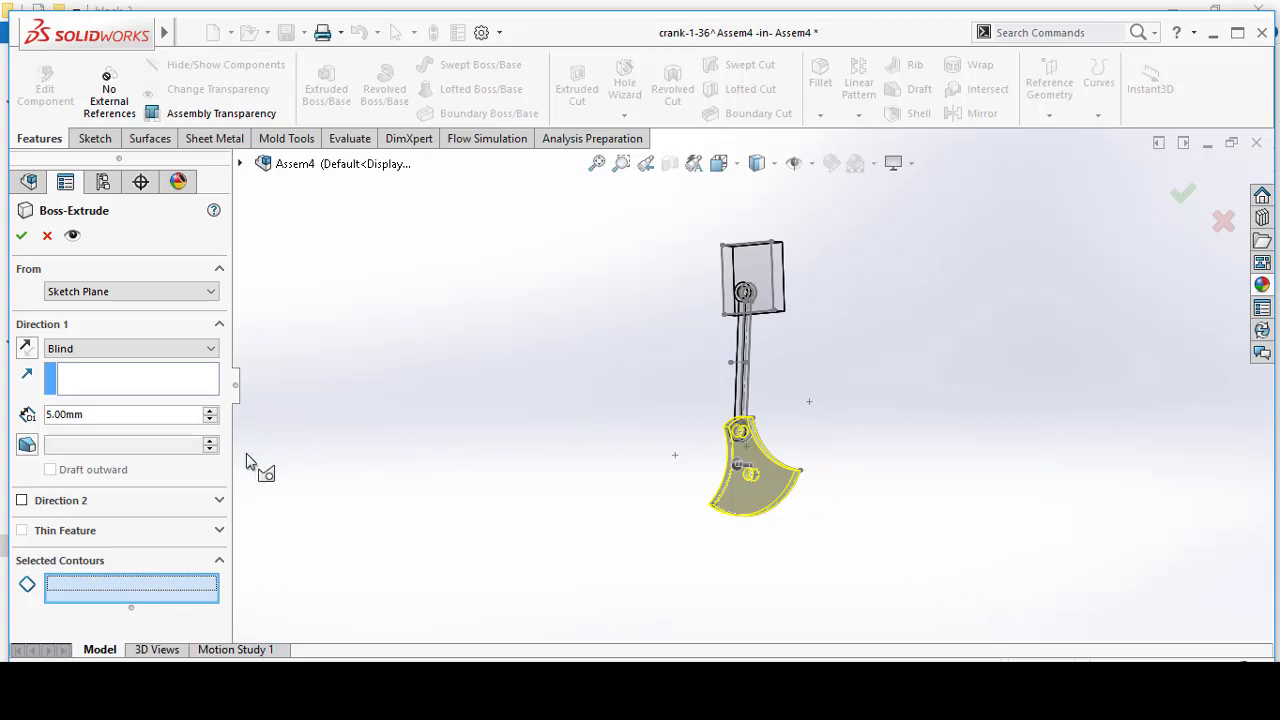
pyautogui.click(82, 415)
pyautogui.write('10')
pyautogui.press('Return')
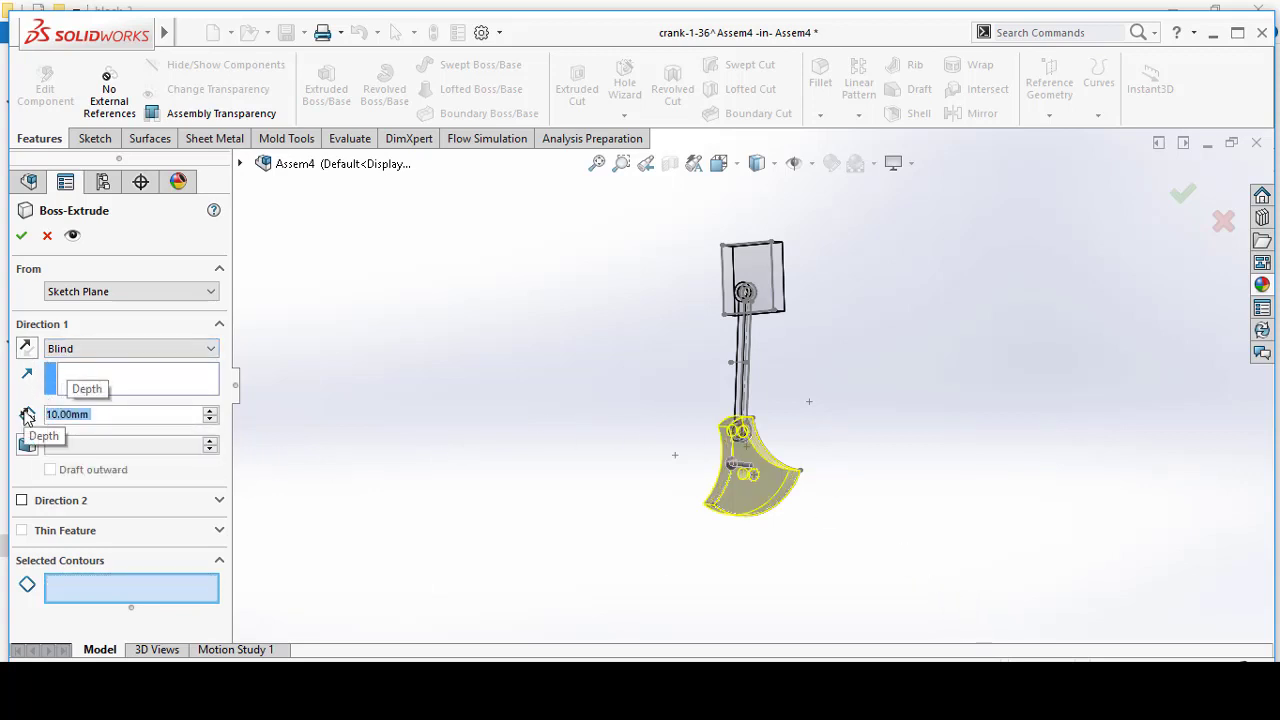
pyautogui.click(26, 350)
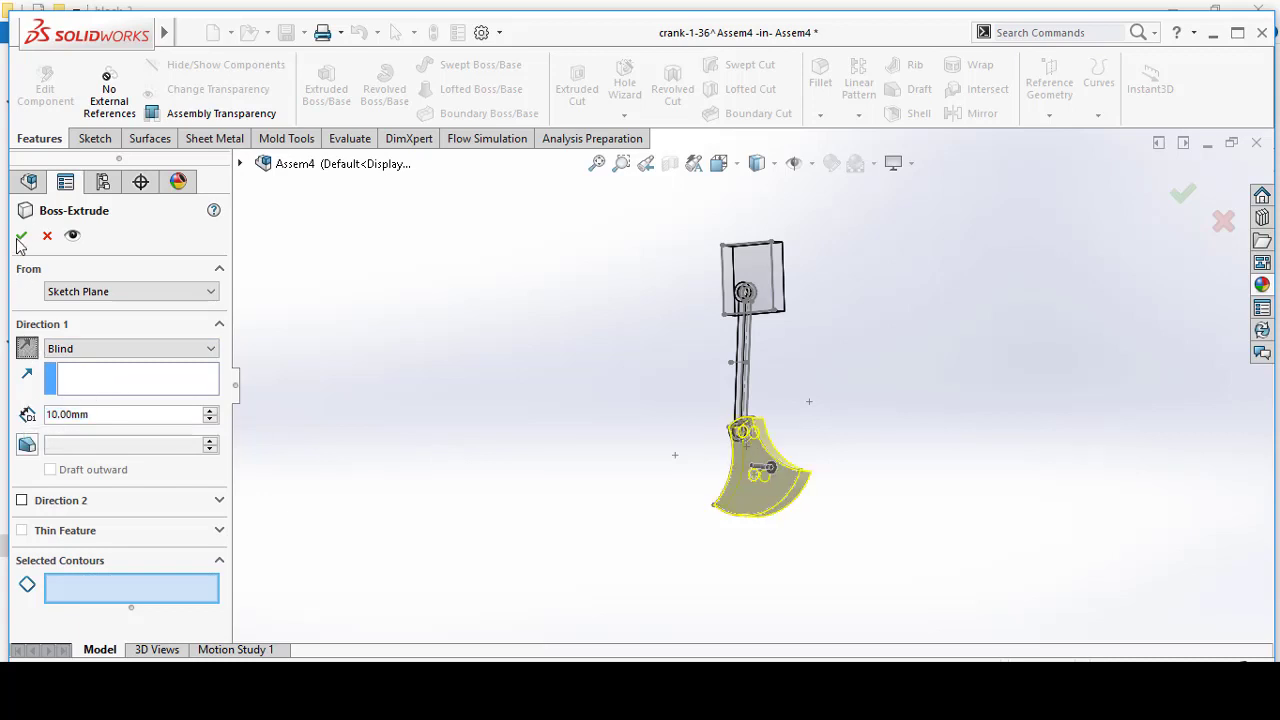
pyautogui.press('Return')
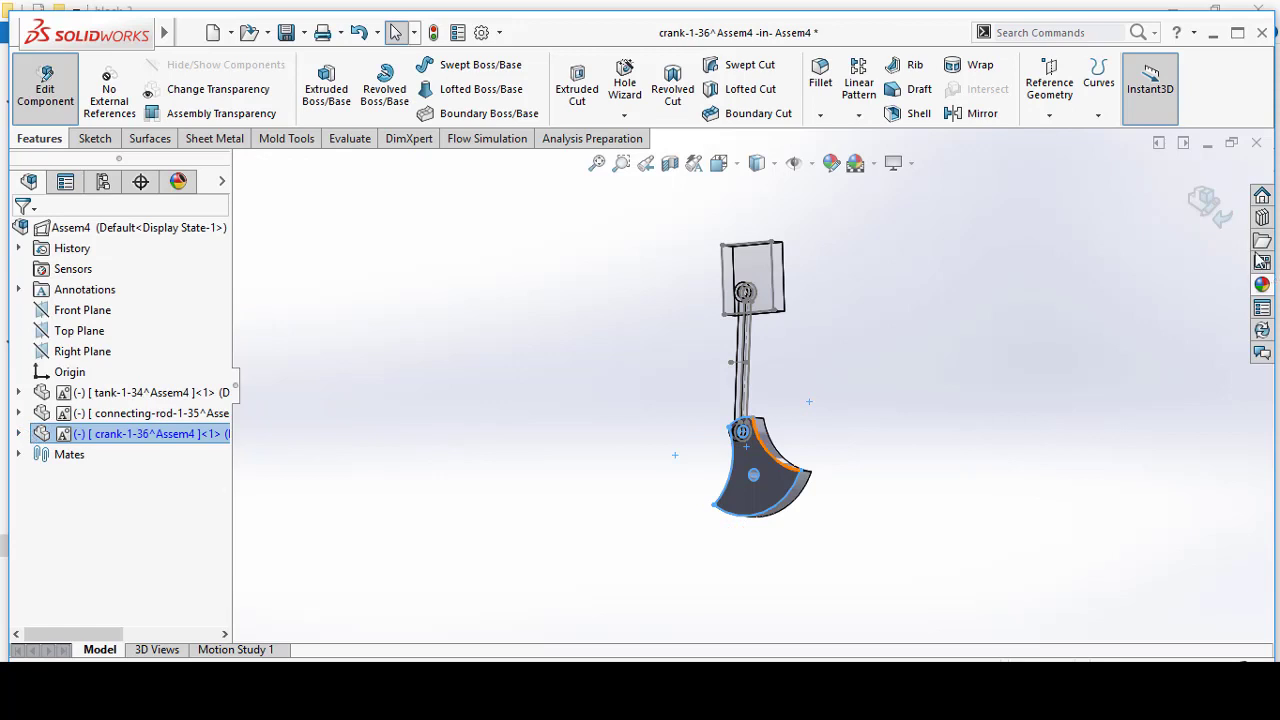
# - Return to the assembly and orbit to view the crank's thickness and the whole linkage
pyautogui.click(1210, 204)
pyautogui.moveTo(851, 448); pyautogui.dragTo(814, 500, button='middle')
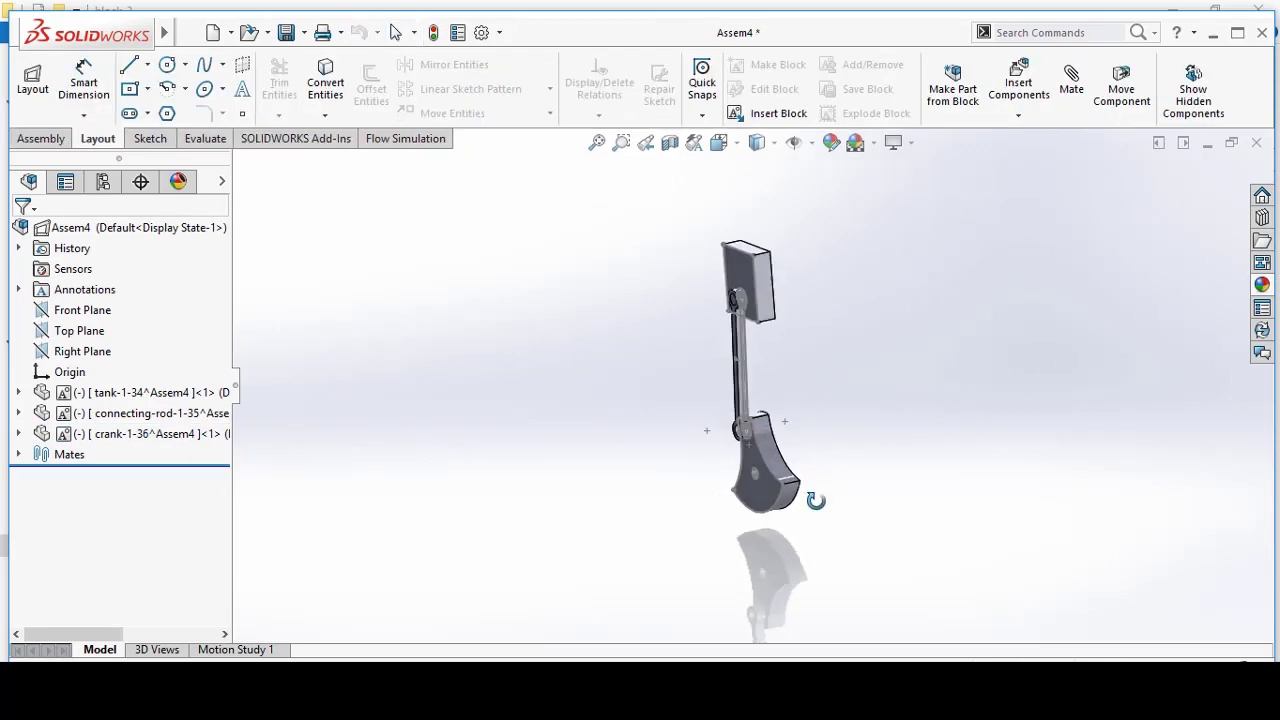
pyautogui.scroll(-6, 790, 450)
pyautogui.moveTo(819, 397); pyautogui.dragTo(850, 410, button='middle')
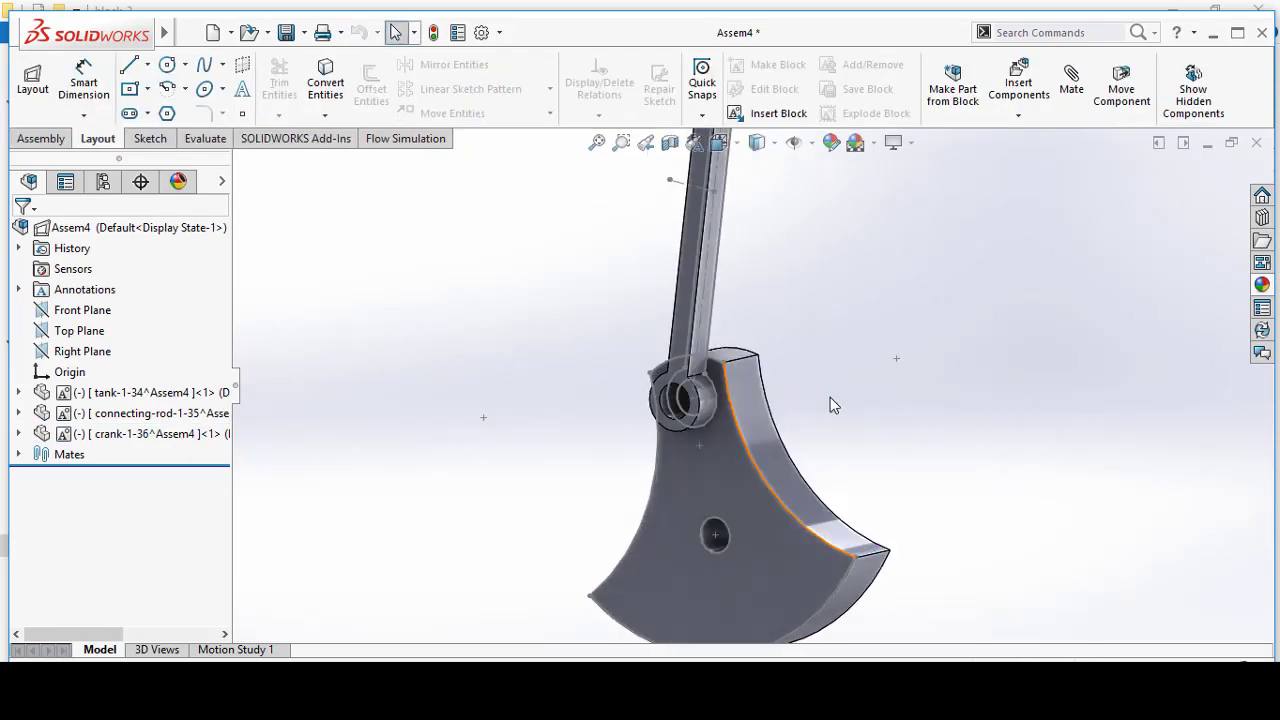
pyautogui.scroll(3, 850, 410)
# - Expand the crank's Boss-Extrude1 in the feature tree and select its Sketch1
pyautogui.click(19, 433)
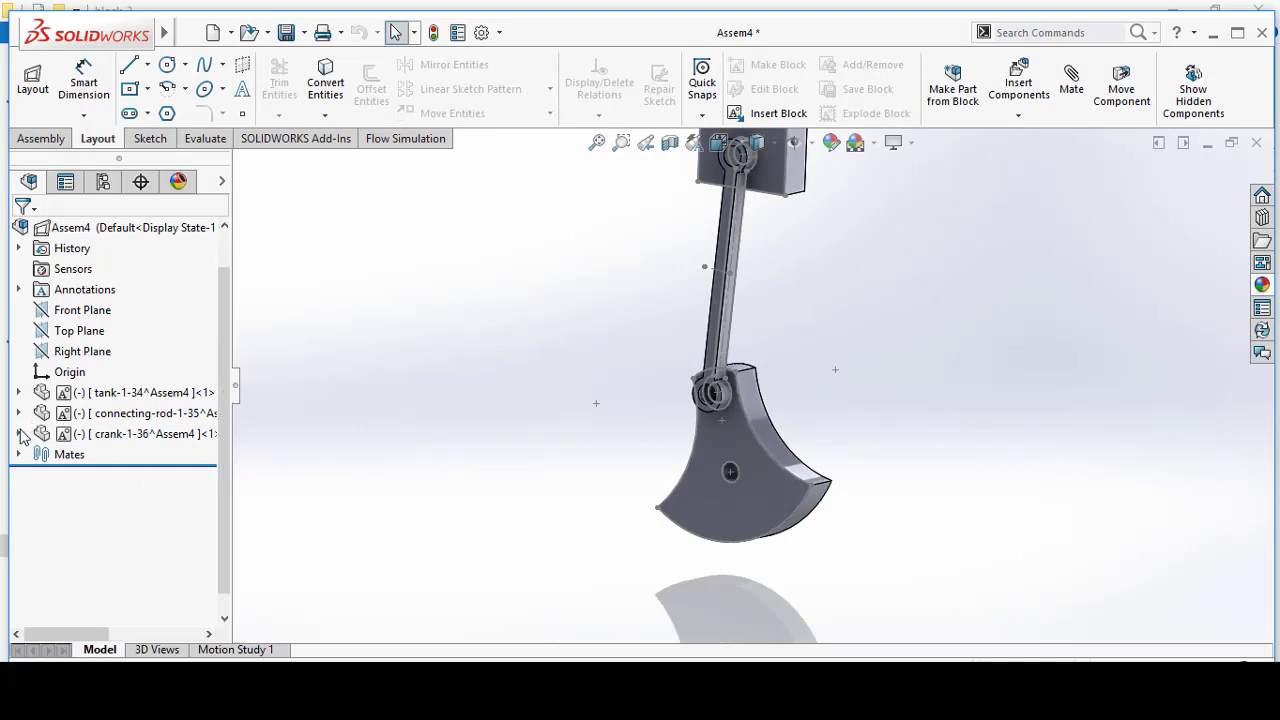
pyautogui.click(39, 599)
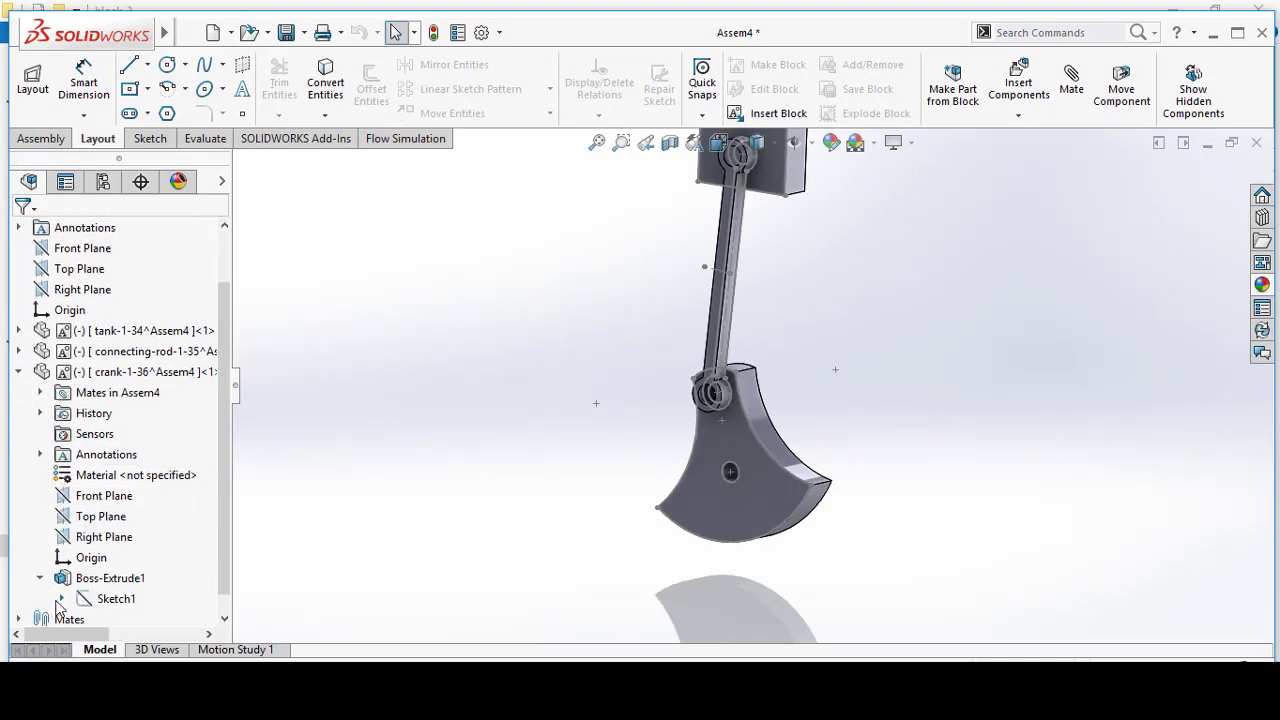
pyautogui.click(115, 598)
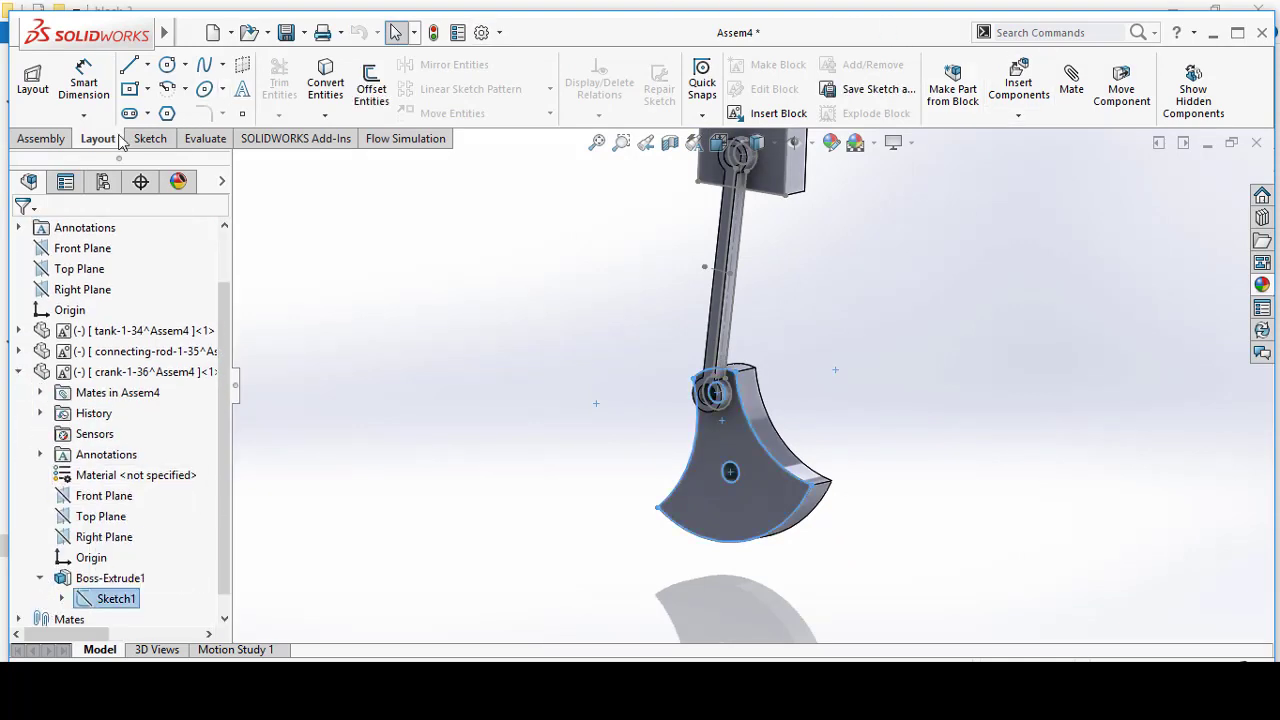
pyautogui.click(50, 139)
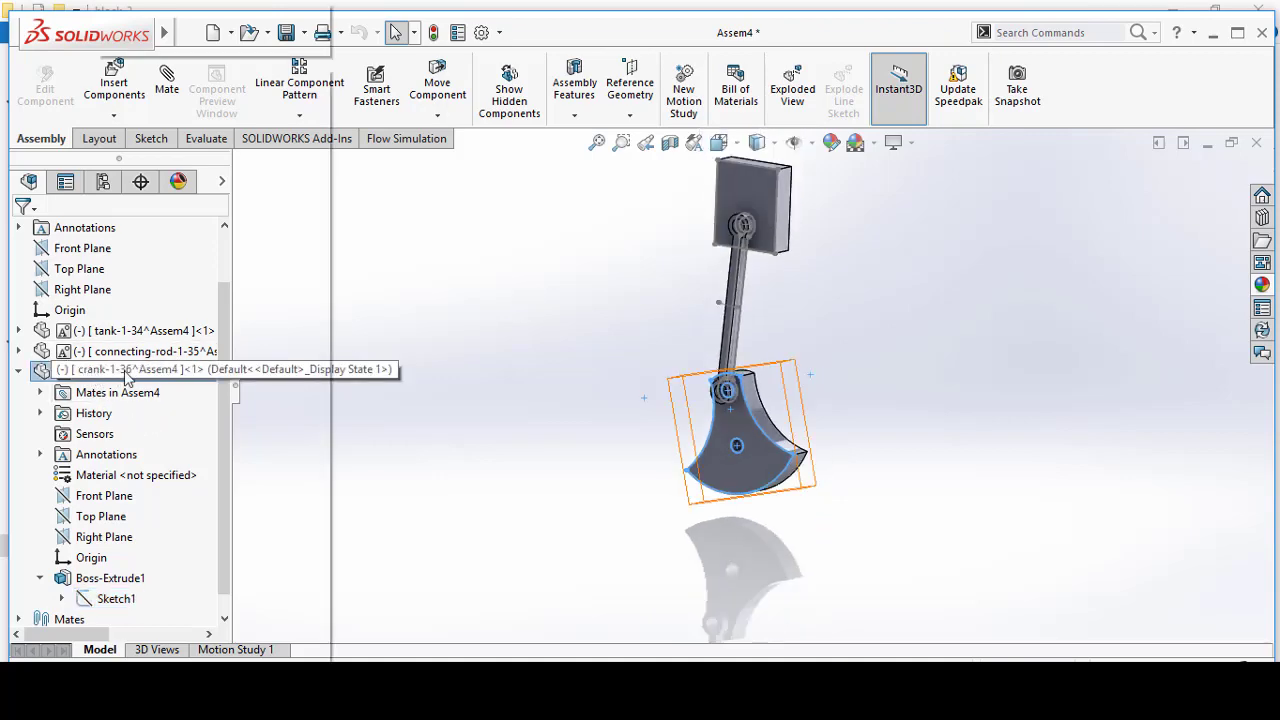
# - Edit the crank and start another boss extrusion from Sketch1 with contours cleared
pyautogui.rightClick(90, 372)
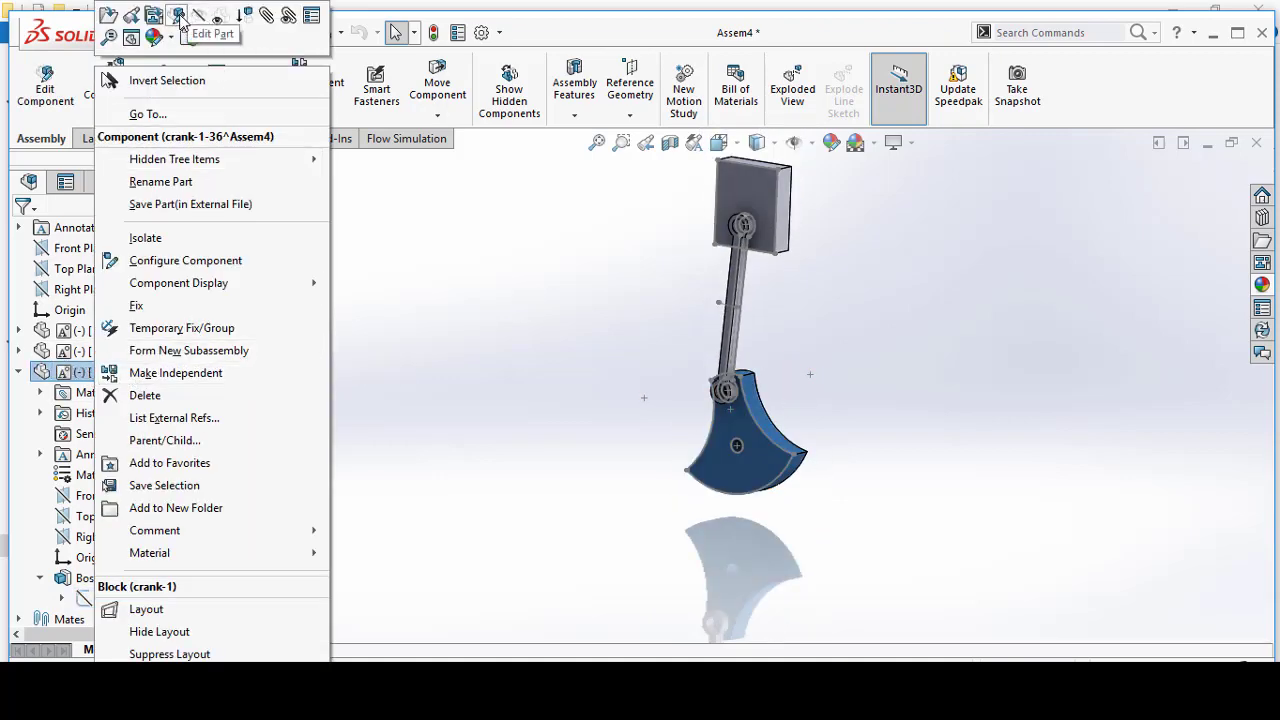
pyautogui.click(395, 345)
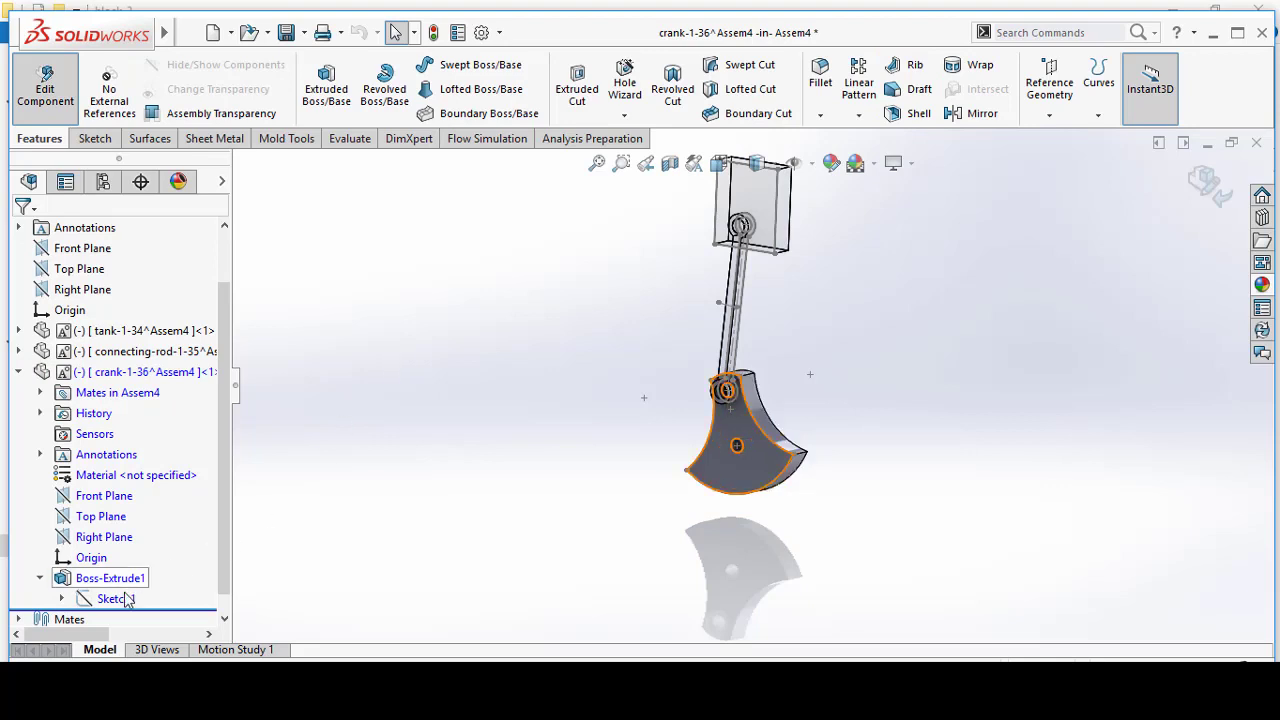
pyautogui.click(116, 598)
pyautogui.click(330, 95)
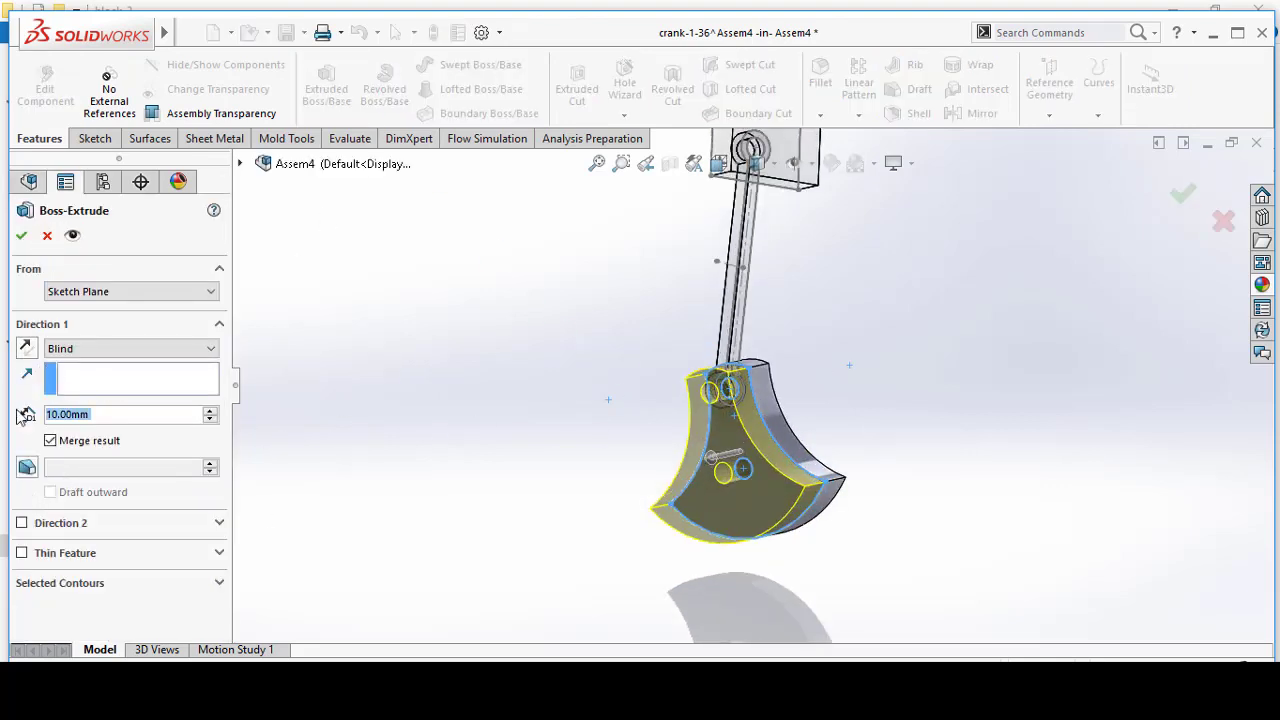
pyautogui.click(33, 587)
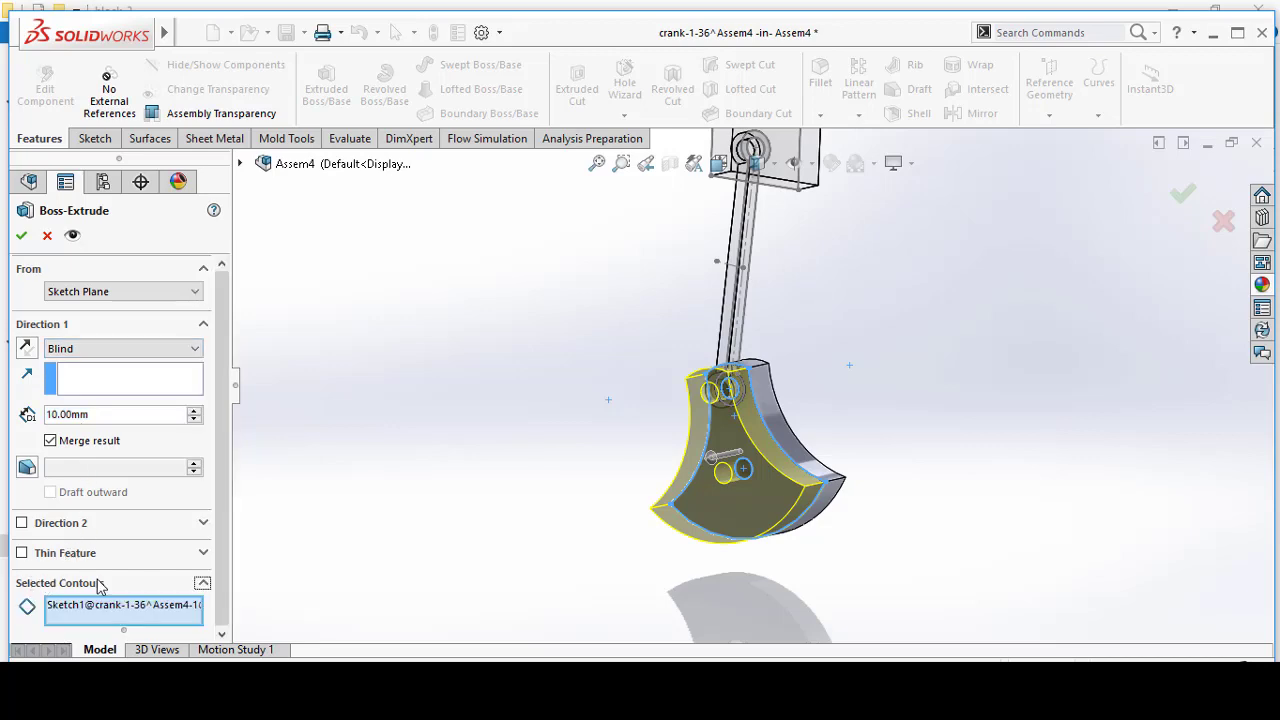
pyautogui.rightClick(107, 608)
pyautogui.click(155, 611)
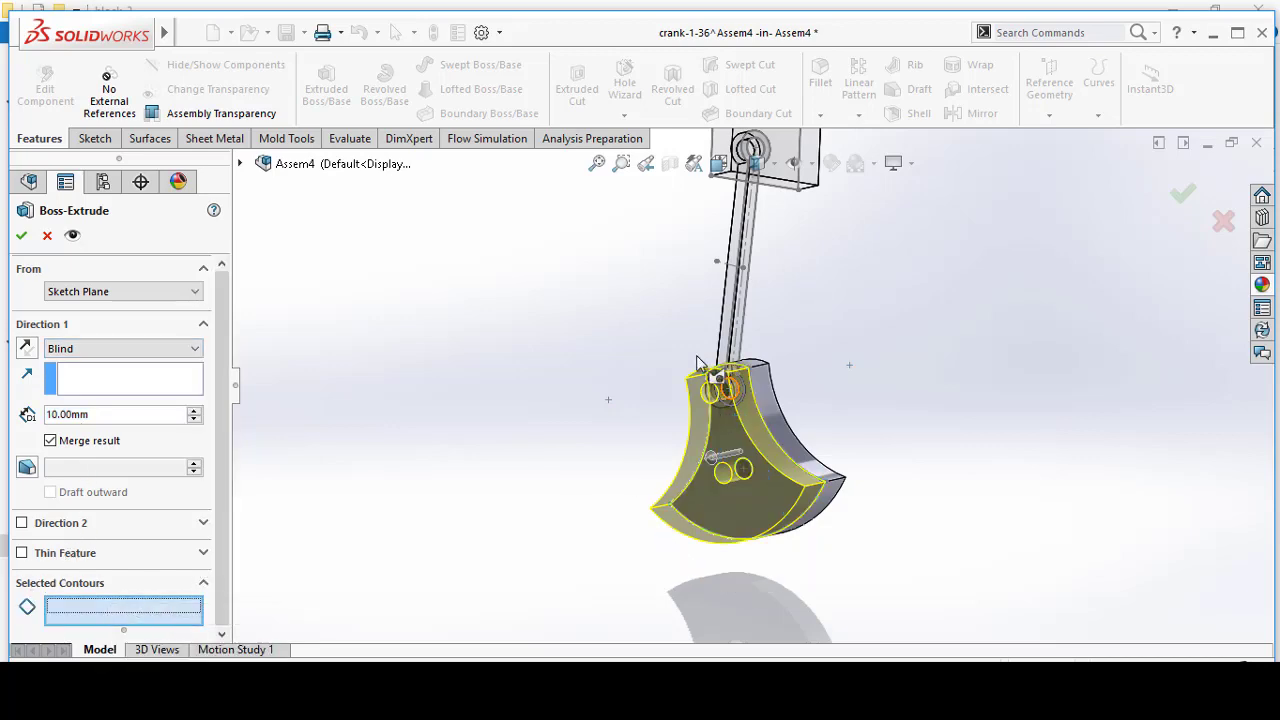
# - Extrude the crank's top circle 5 mm one way and 10 mm in Direction 2
pyautogui.scroll(-5, 834, 453)
pyautogui.moveTo(834, 453); pyautogui.dragTo(974, 423, button='middle')
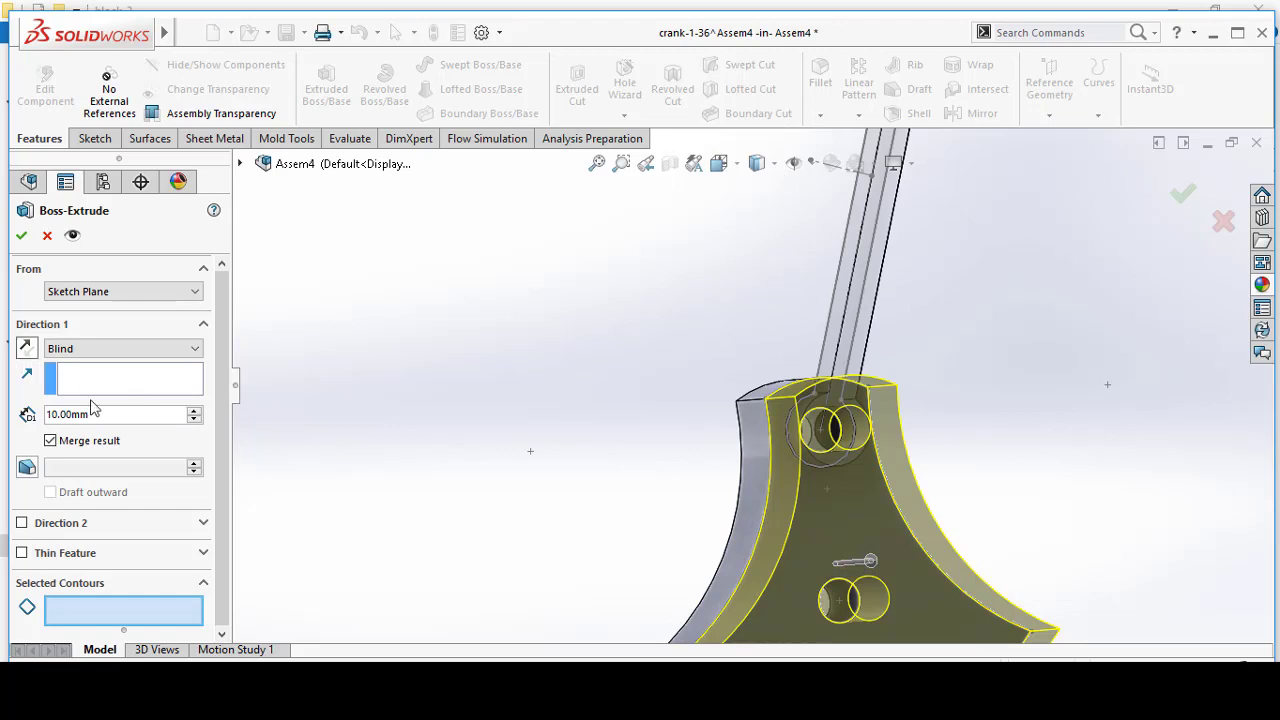
pyautogui.scroll(-3, 837, 437)
pyautogui.scroll(4, 837, 437)
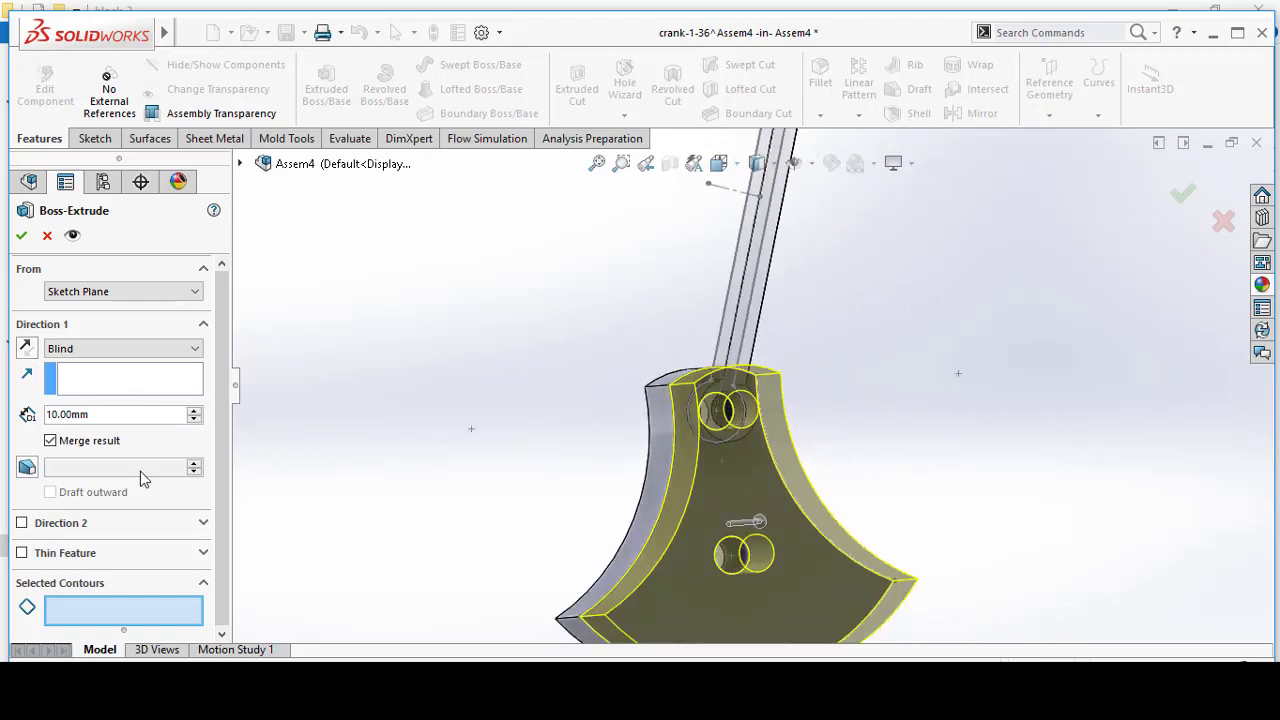
pyautogui.hotkey('ctrl', '8')
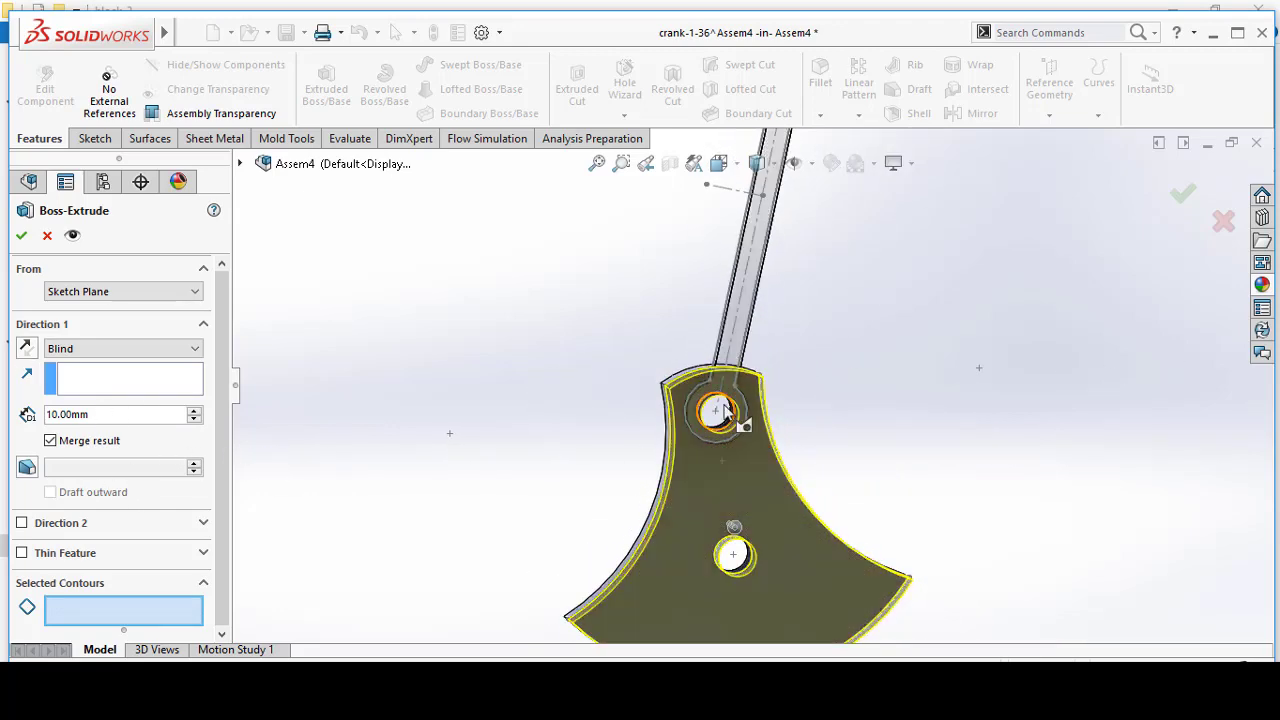
pyautogui.click(722, 414)
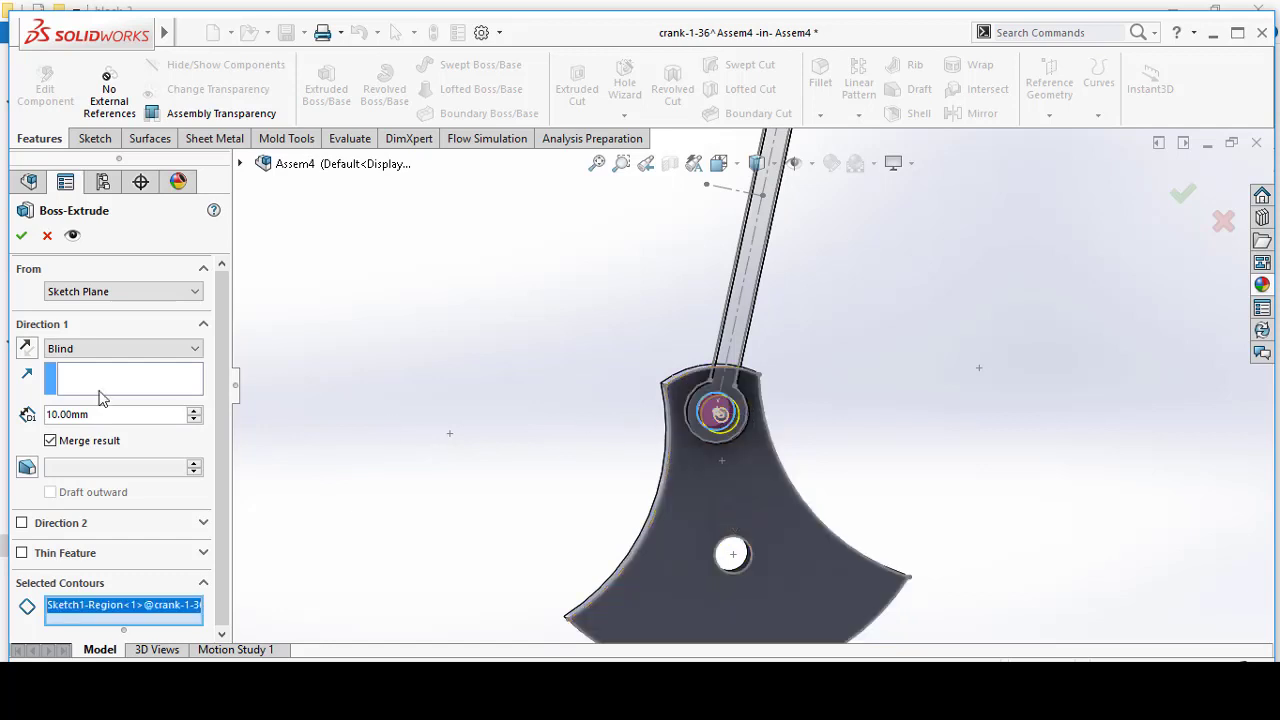
pyautogui.moveTo(88, 415); pyautogui.dragTo(27, 417)
pyautogui.write('5')
pyautogui.press('Return')
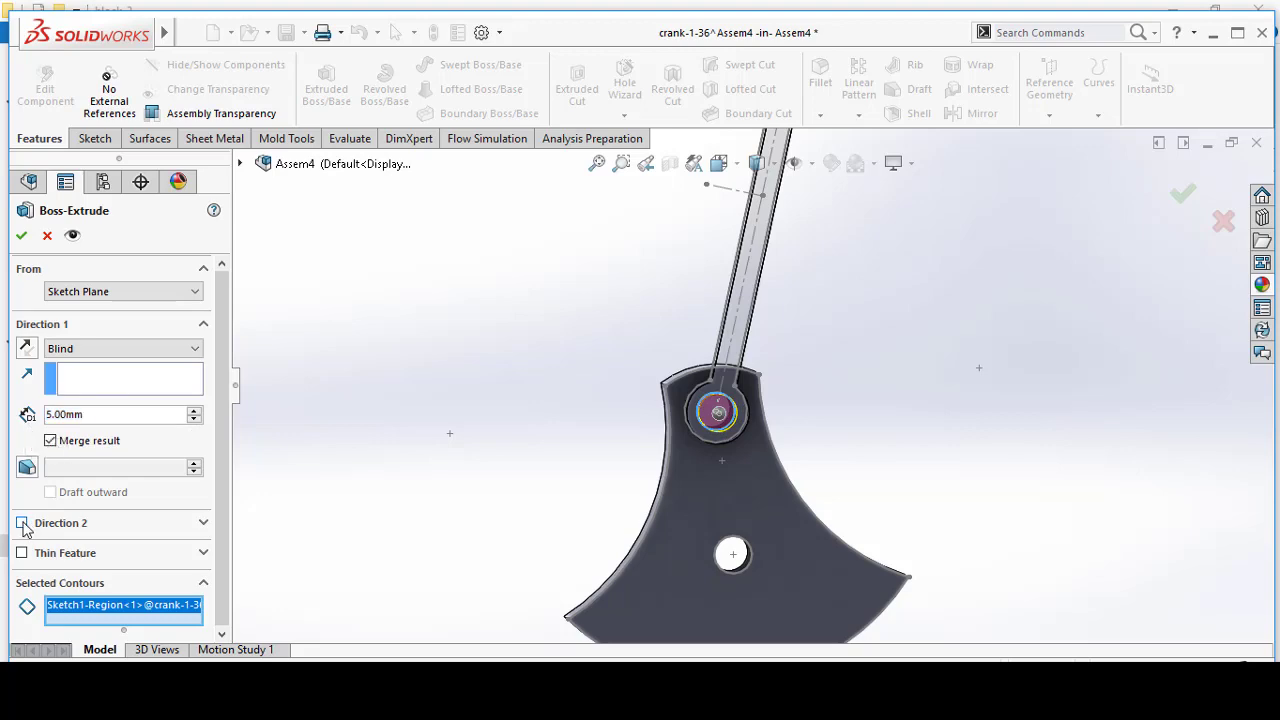
pyautogui.click(22, 523)
pyautogui.click(21, 235)
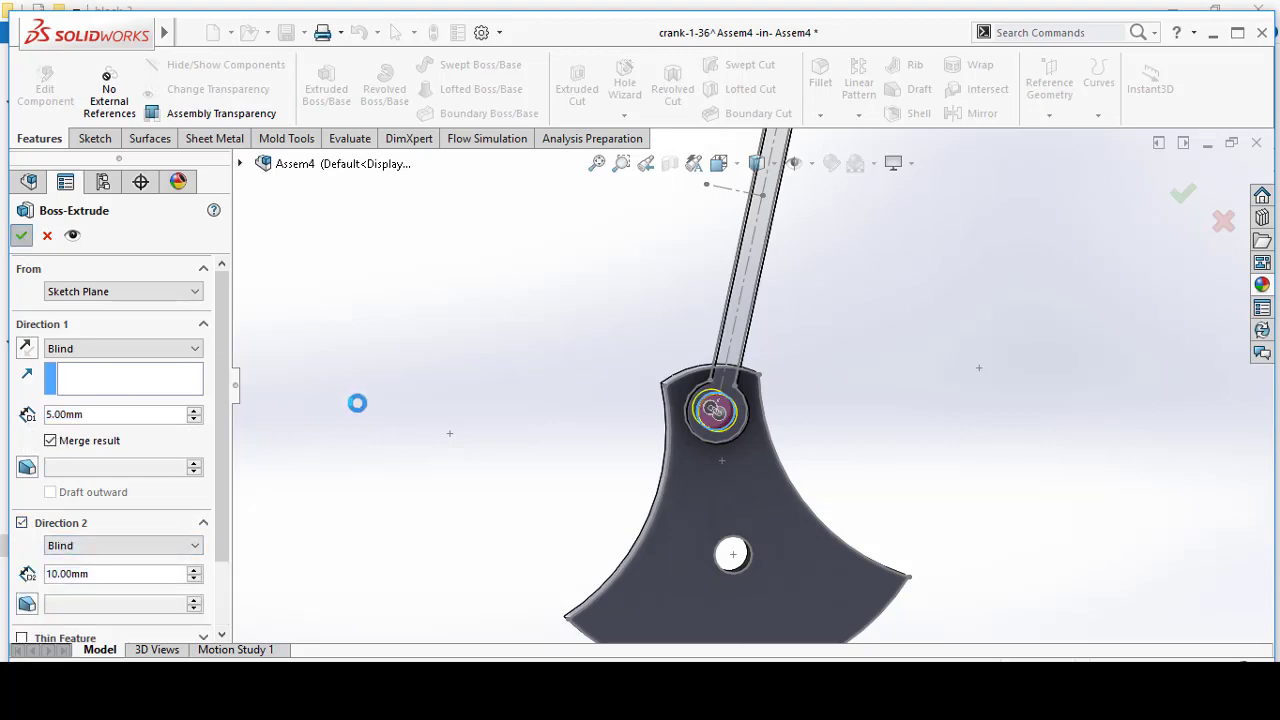
pyautogui.moveTo(363, 409); pyautogui.dragTo(727, 451, button='middle')
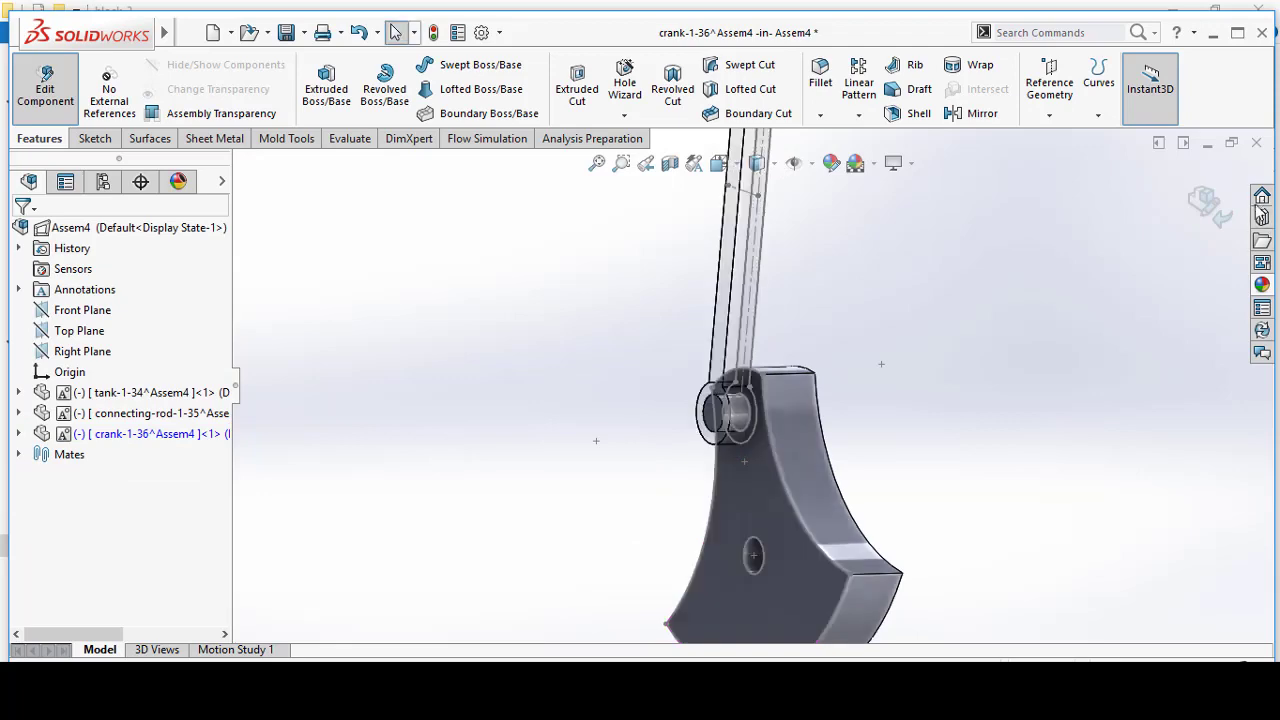
# - Exit crank editing and orbit the assembly to show the crank face and block
pyautogui.click(1210, 202)
pyautogui.moveTo(995, 377)
pyautogui.mouseDown(button='middle')
pyautogui.moveTo(1026, 371)
pyautogui.moveTo(775, 273)
pyautogui.mouseUp(button='middle')
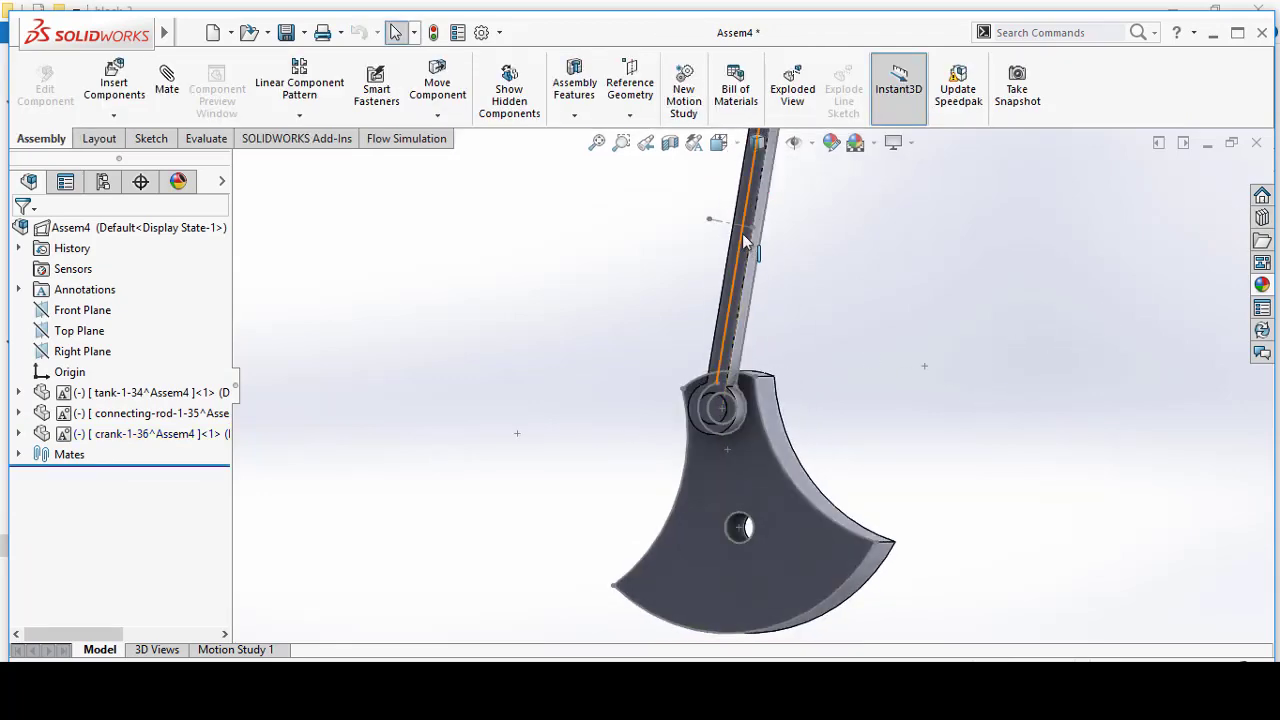
pyautogui.rightClick(742, 233)
pyautogui.click(823, 323)
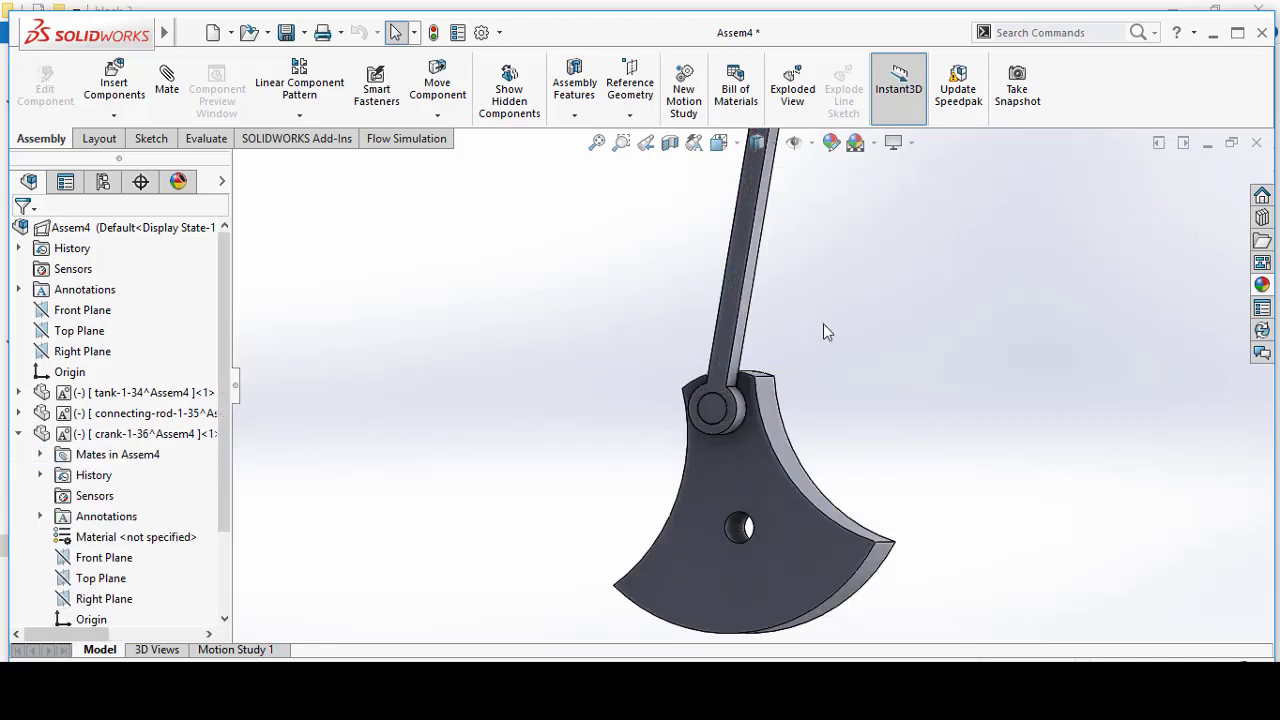
pyautogui.moveTo(823, 323)
pyautogui.mouseDown(button='middle')
pyautogui.moveTo(880, 281)
pyautogui.moveTo(866, 286)
pyautogui.mouseUp(button='middle')
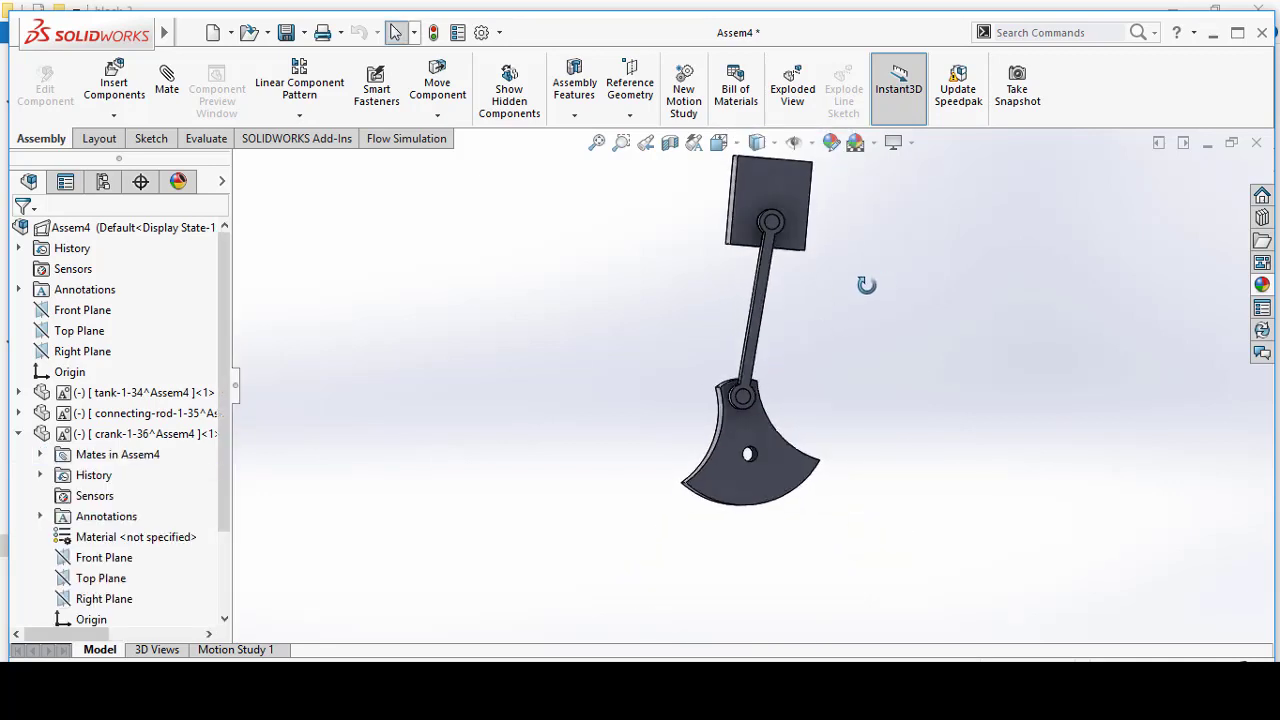
# - Drag the crank to swing it and the connecting rod into a new position
pyautogui.scroll(4, 803, 294)
pyautogui.scroll(-3, 805, 296)
pyautogui.scroll(2, 794, 348)
pyautogui.moveTo(733, 484)
pyautogui.mouseDown()
pyautogui.moveTo(777, 491)
pyautogui.moveTo(680, 520)
pyautogui.moveTo(741, 408)
pyautogui.moveTo(771, 571)
pyautogui.moveTo(757, 363)
pyautogui.moveTo(729, 543)
pyautogui.moveTo(782, 393)
pyautogui.moveTo(903, 409)
pyautogui.mouseUp()
pyautogui.press('Escape')
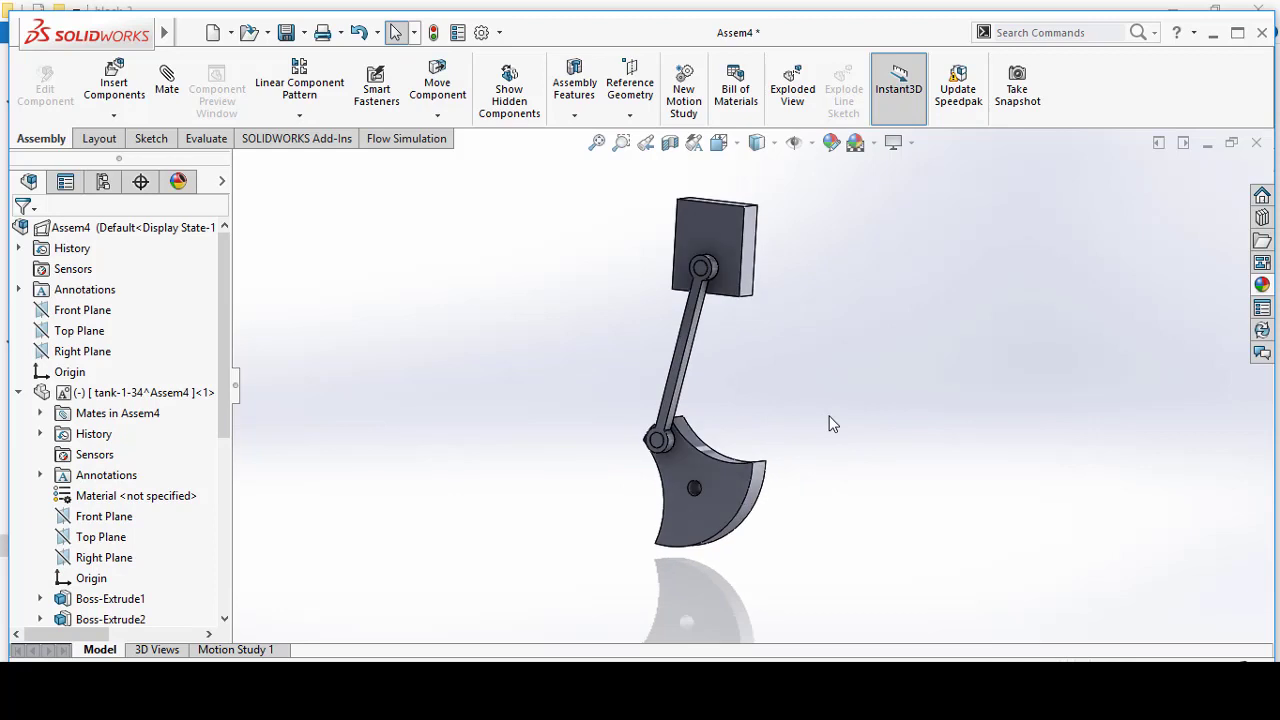
# - Apply the Burnished Steel appearance to the crank and shift the linkage to another configuration
pyautogui.click(1259, 287)
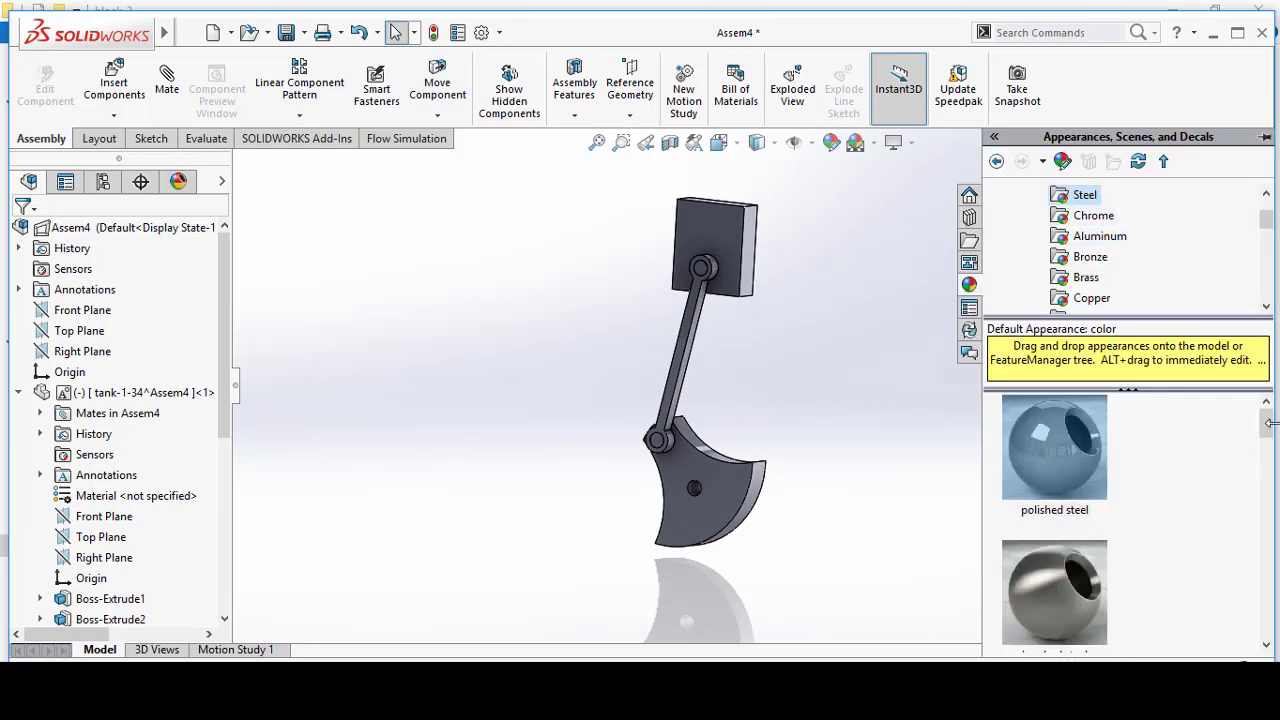
pyautogui.moveTo(1266, 424); pyautogui.dragTo(1262, 513)
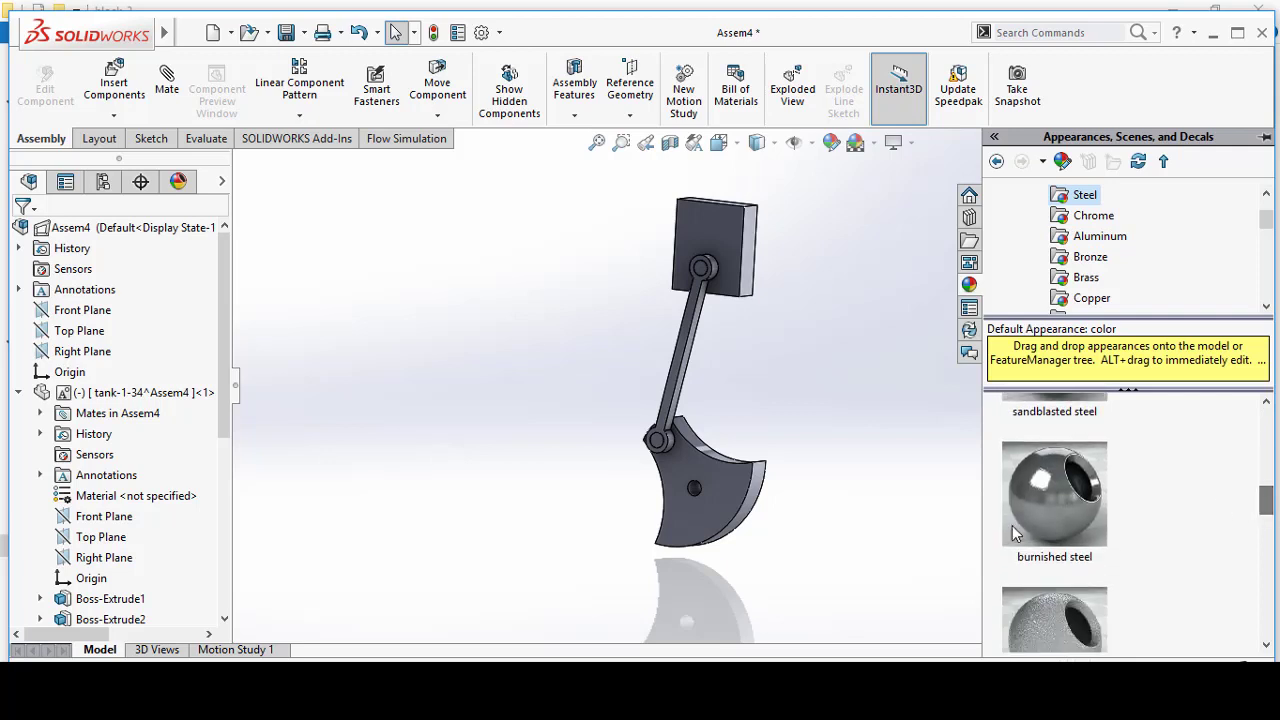
pyautogui.moveTo(1050, 508); pyautogui.dragTo(730, 489)
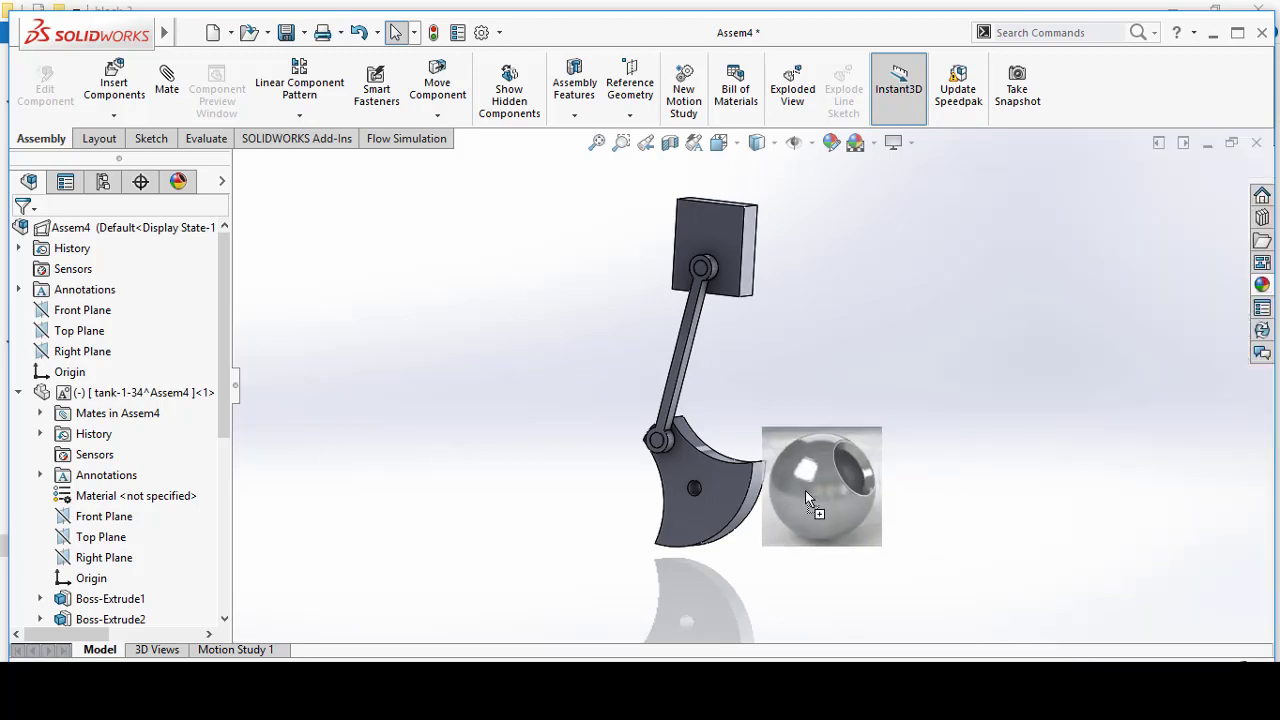
pyautogui.click(729, 489)
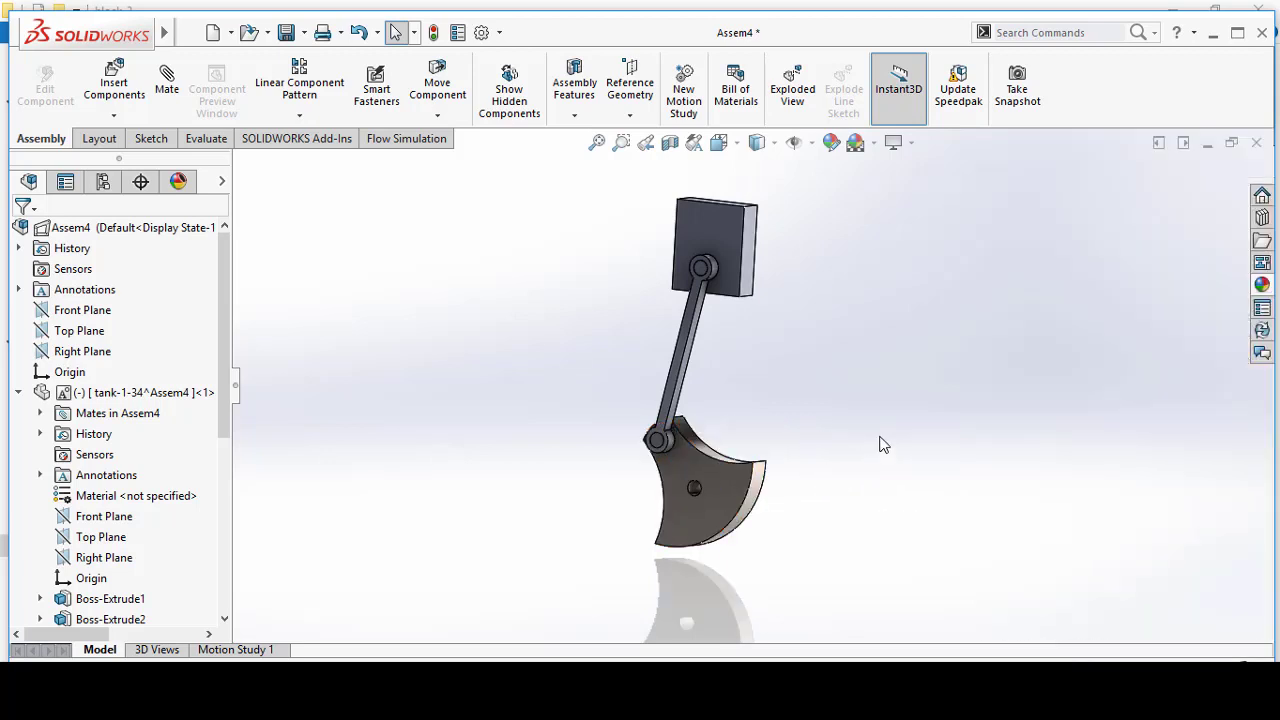
pyautogui.moveTo(757, 478); pyautogui.dragTo(705, 495)
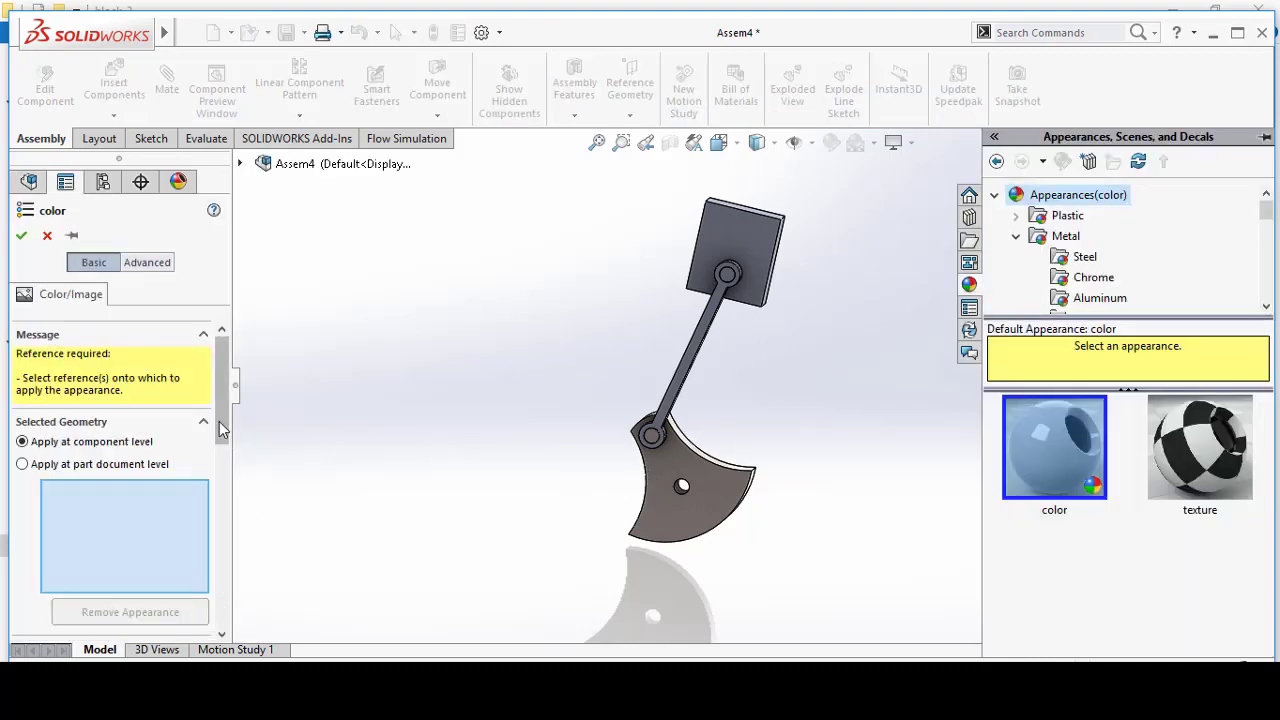
# - Colour the crank sector red
pyautogui.moveTo(214, 413); pyautogui.dragTo(212, 493)
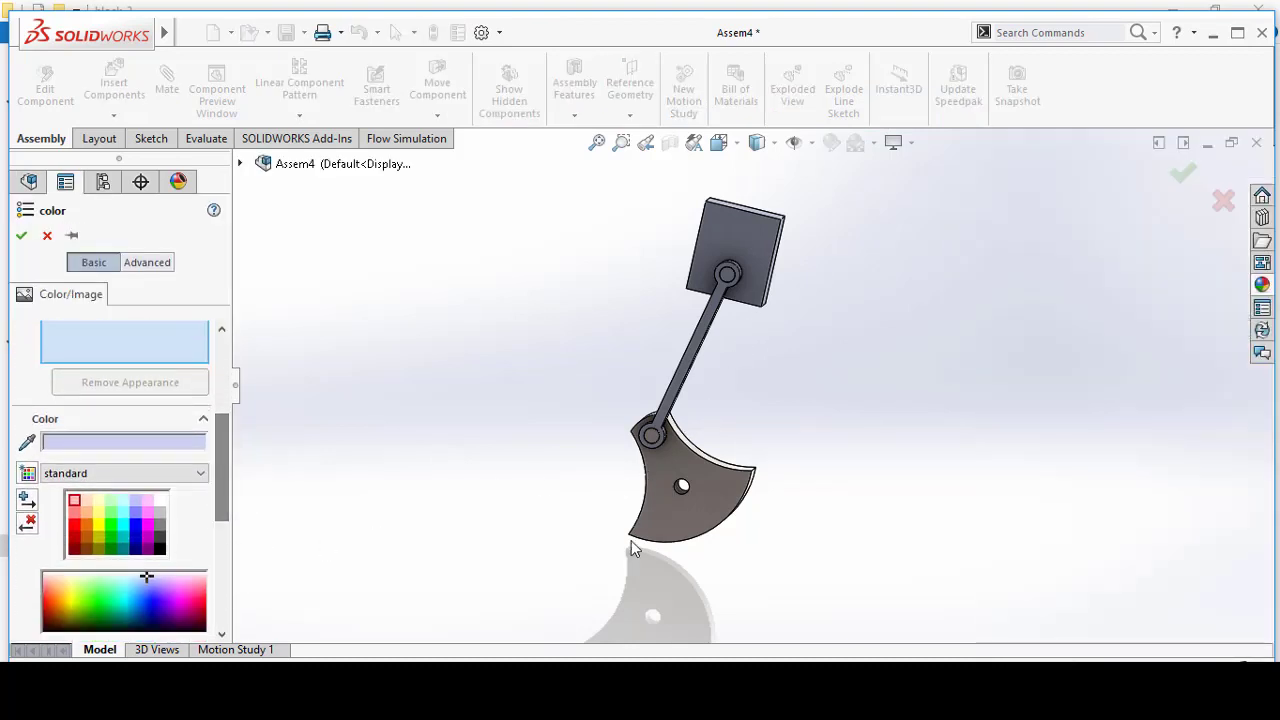
pyautogui.click(75, 528)
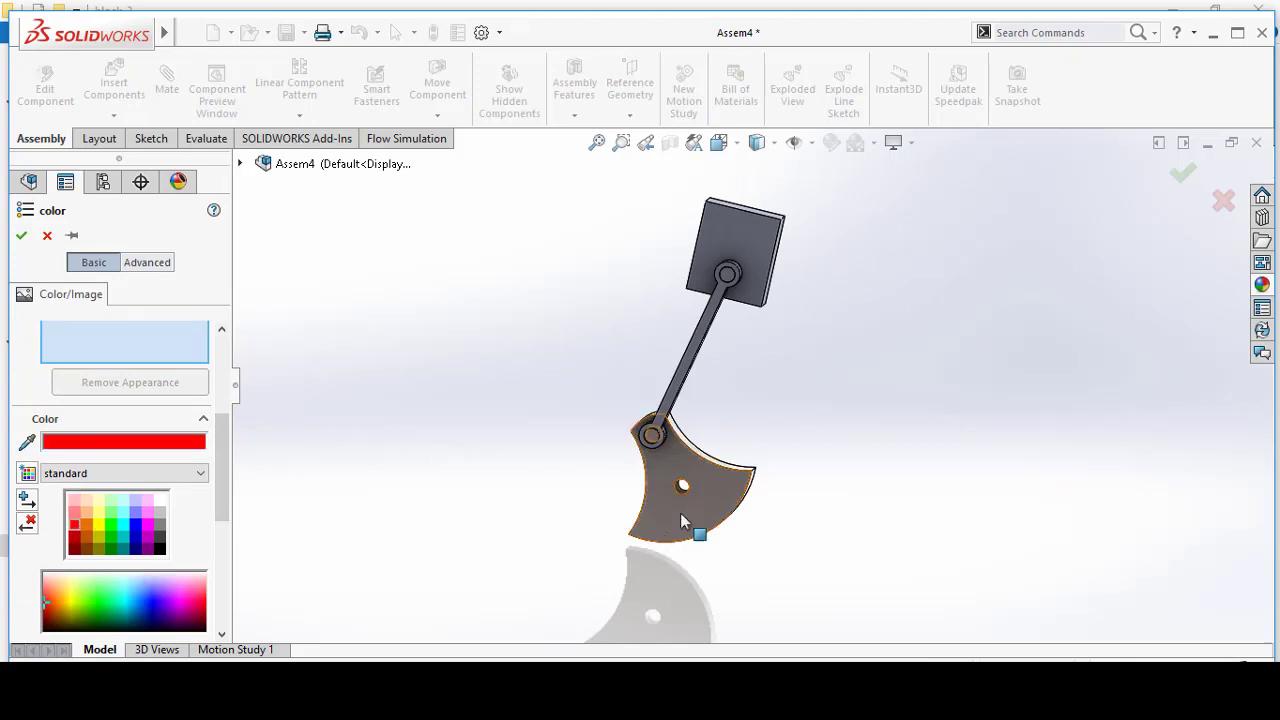
pyautogui.click(680, 513)
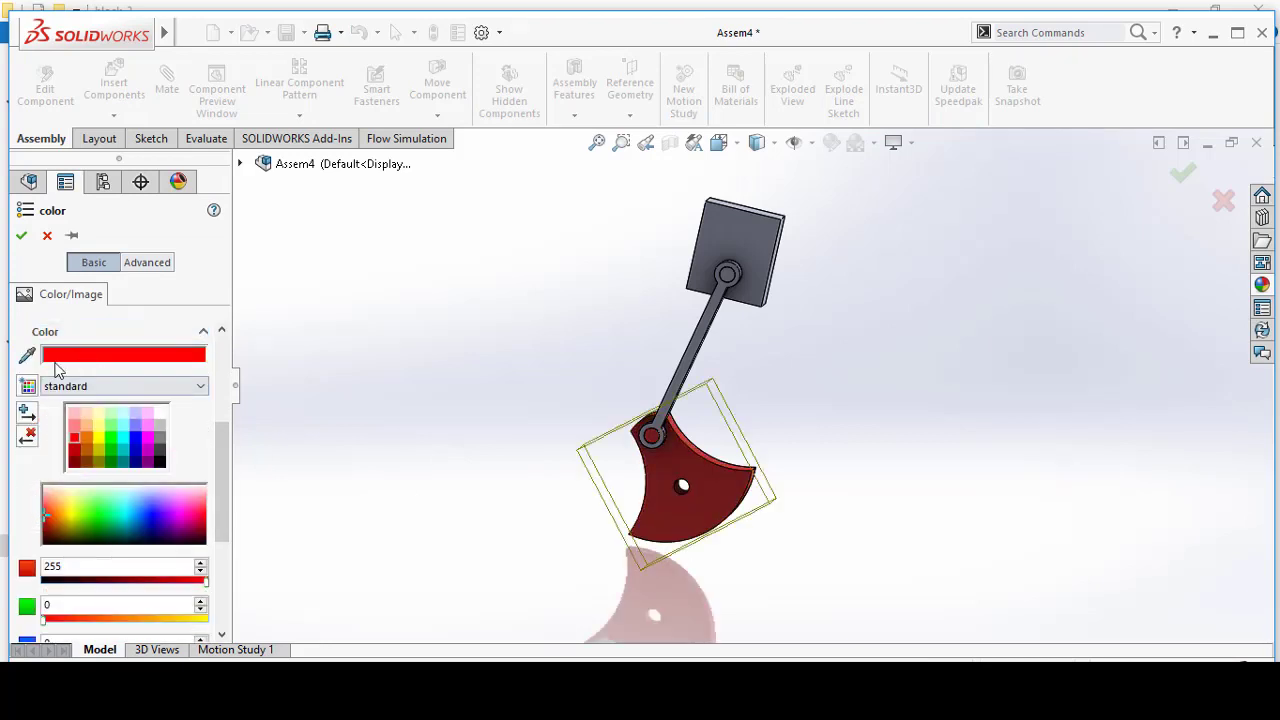
pyautogui.click(21, 237)
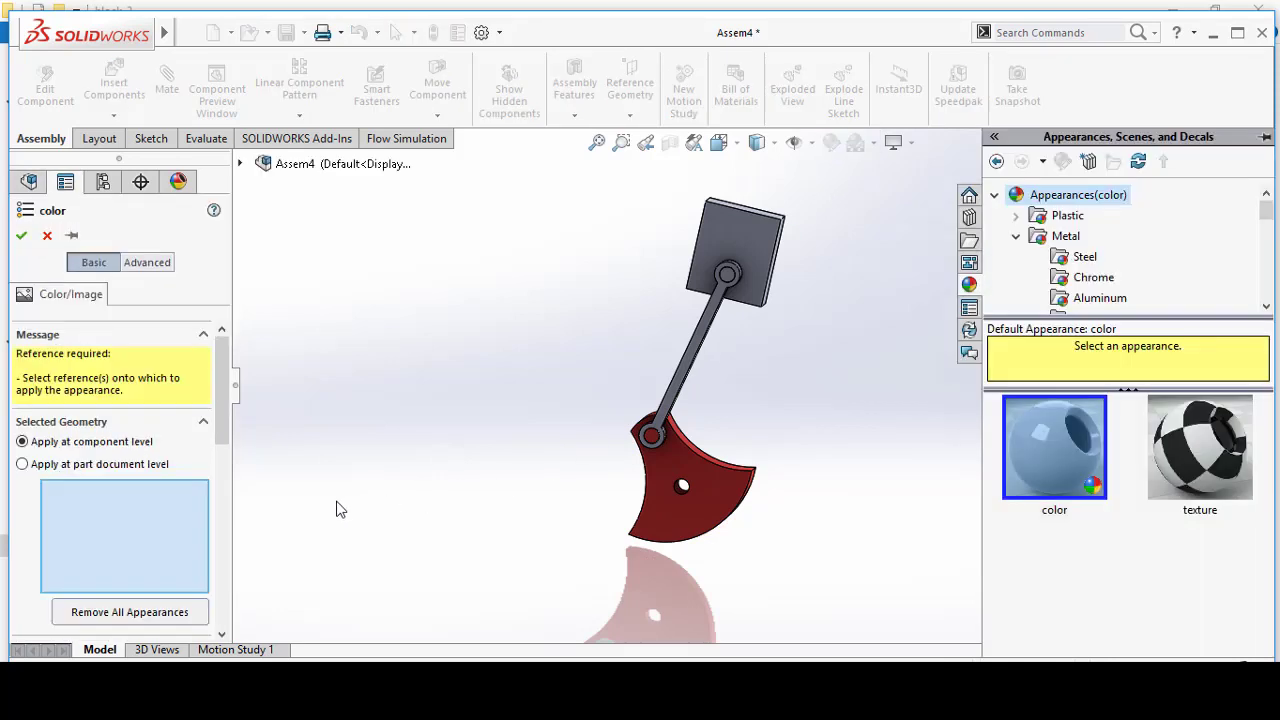
# - Colour the tank block cyan
pyautogui.scroll(-5, 231, 397)
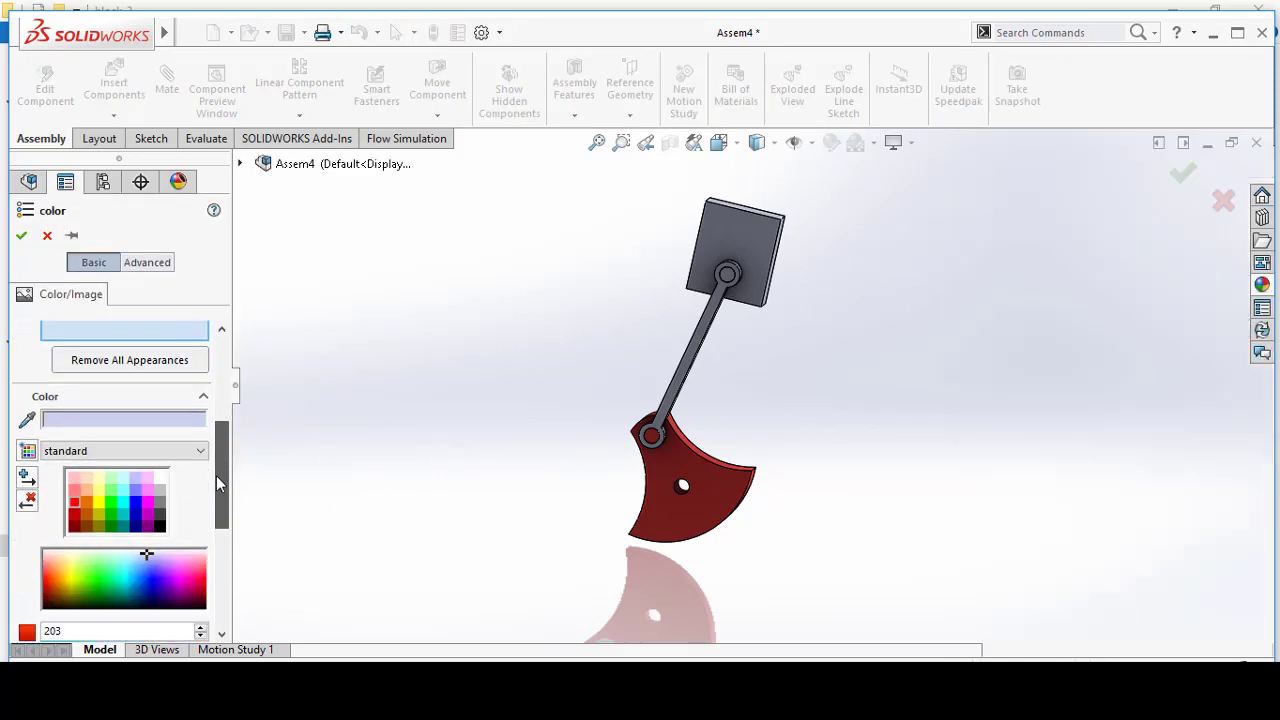
pyautogui.click(749, 248)
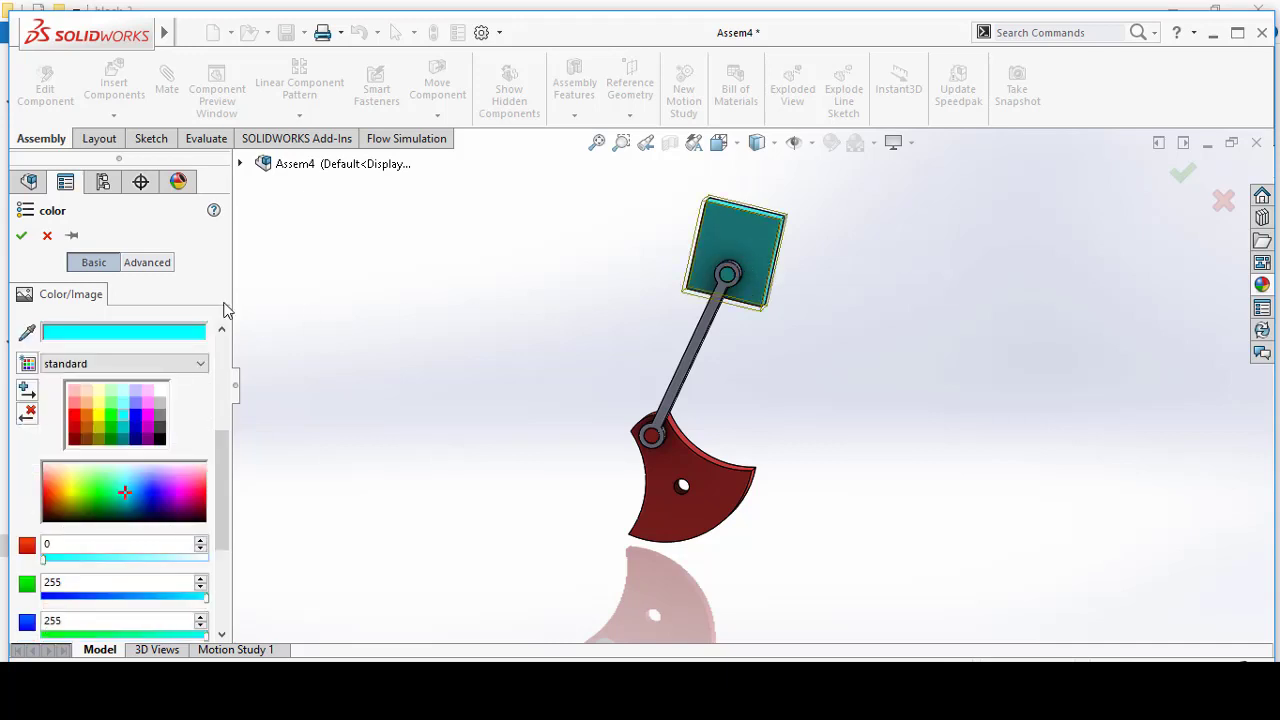
pyautogui.click(22, 237)
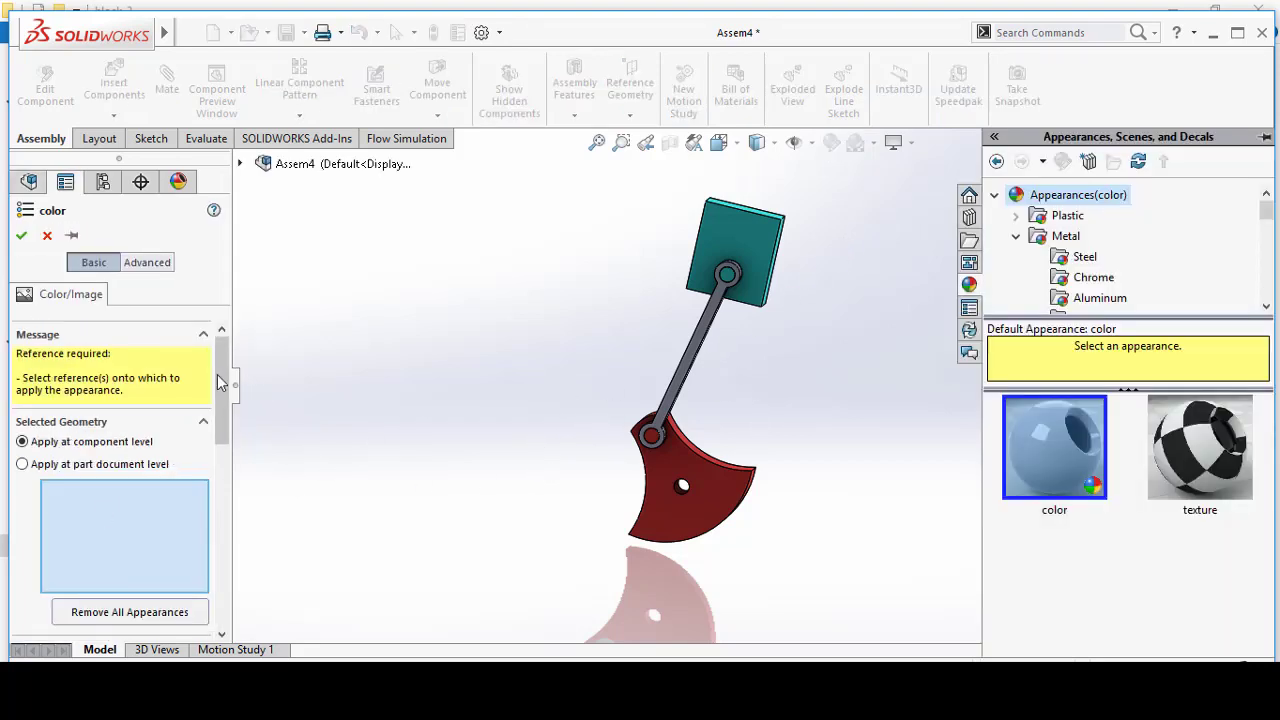
# - Colour the connecting rod bright green
pyautogui.moveTo(220, 379); pyautogui.dragTo(220, 442)
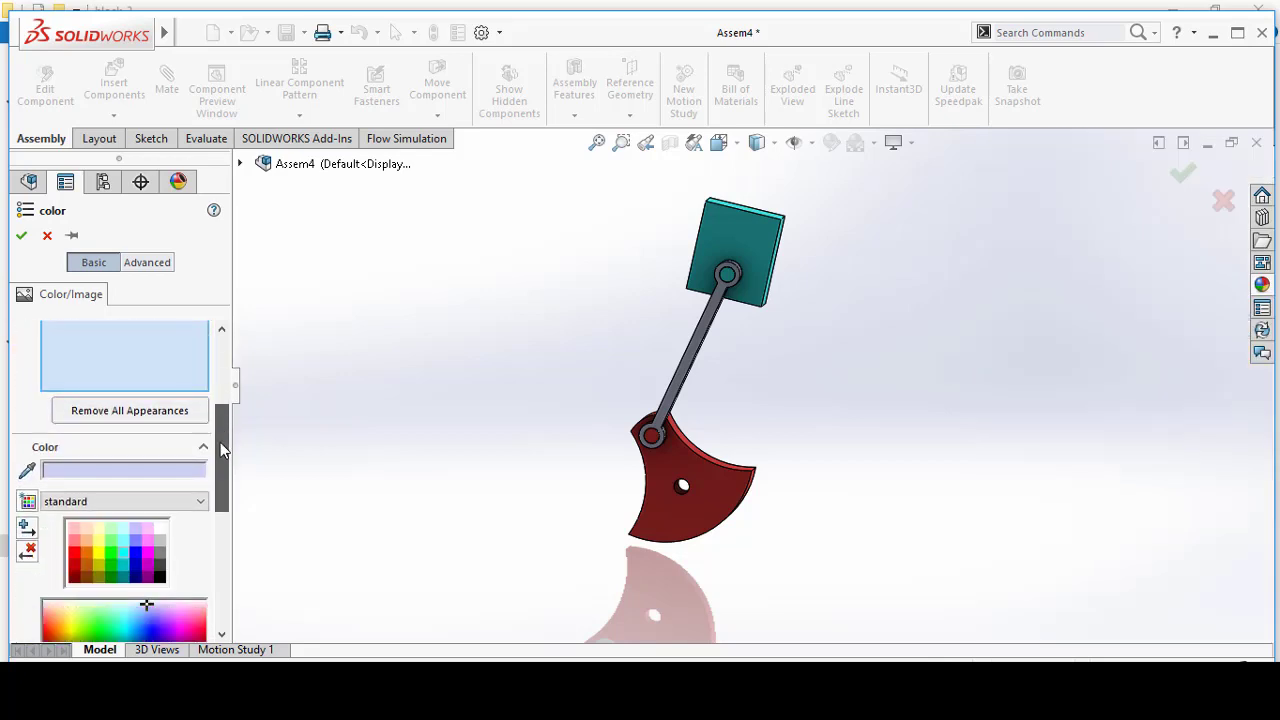
pyautogui.click(111, 551)
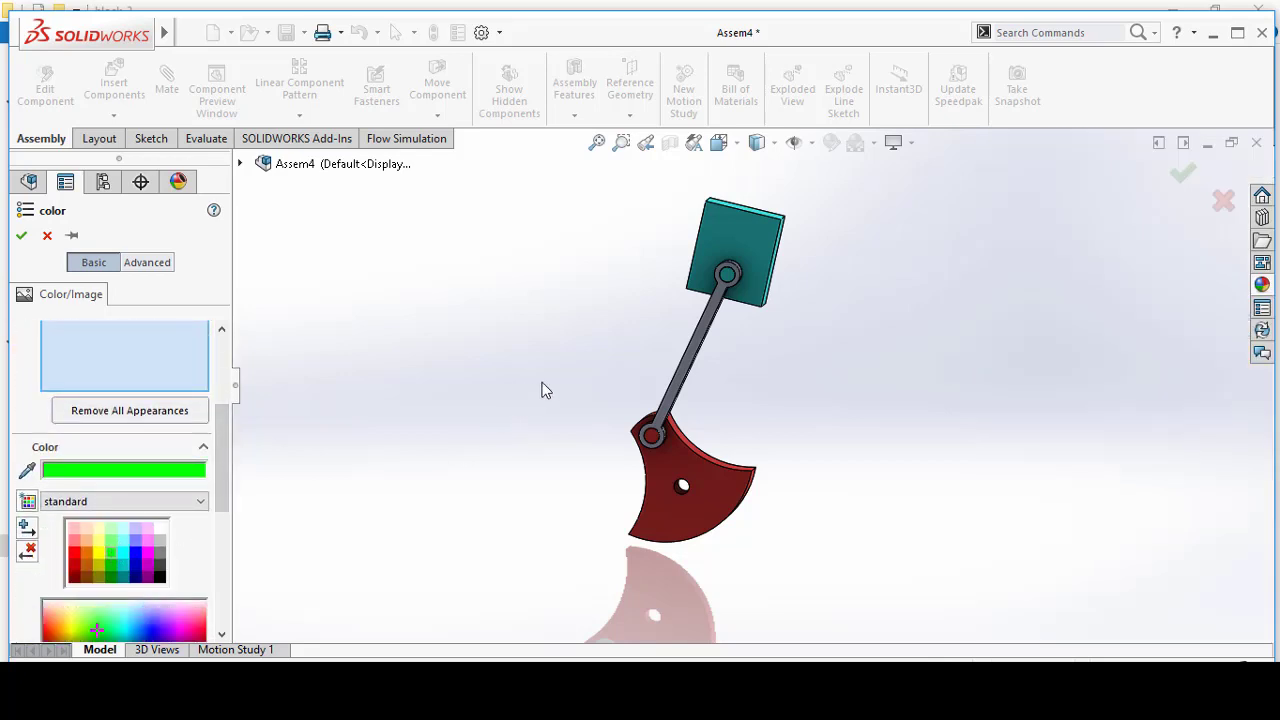
pyautogui.click(690, 358)
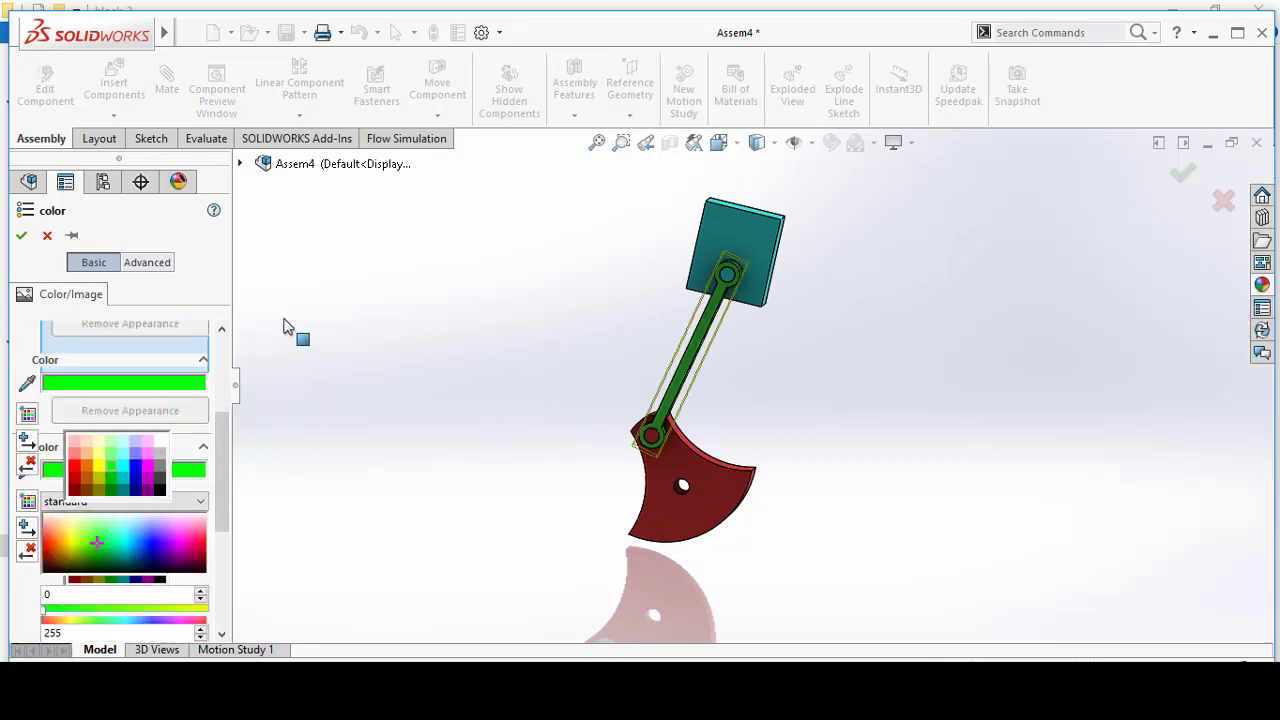
pyautogui.click(22, 236)
pyautogui.scroll(2, 814, 360)
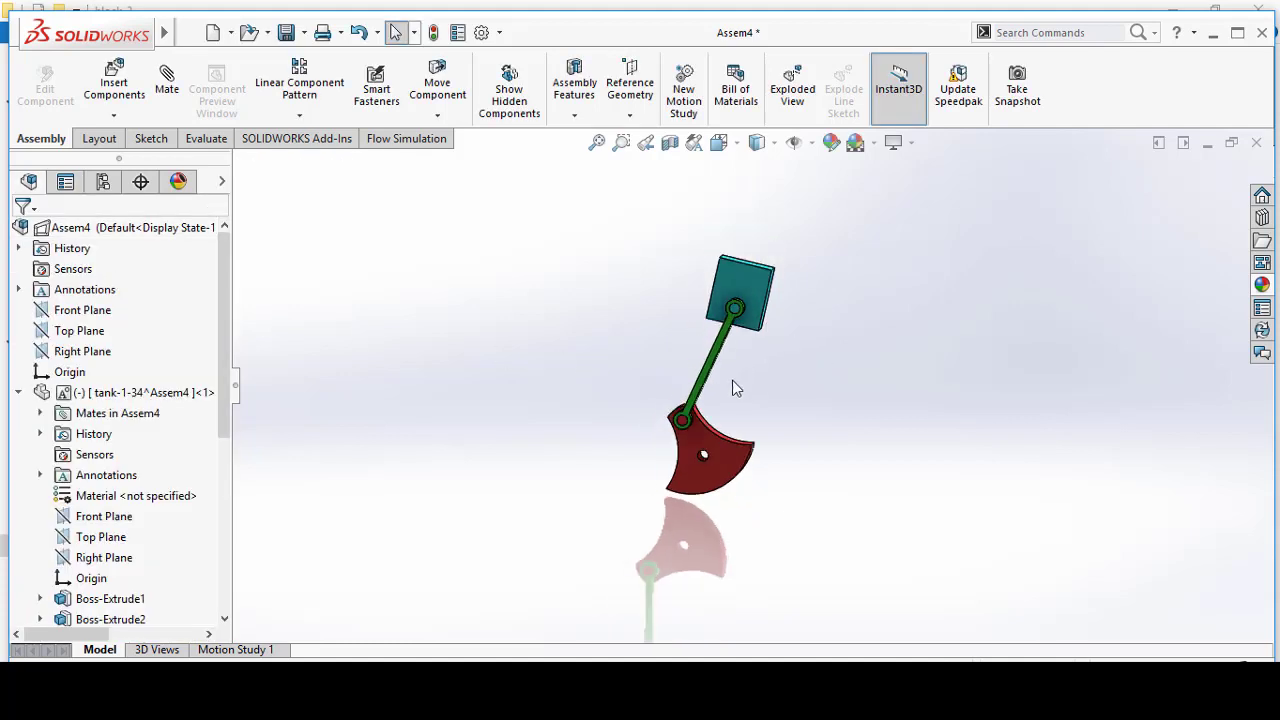
# - Drag the red crank through two new angles, with rod and tank following, then grab it again
pyautogui.moveTo(738, 440); pyautogui.dragTo(712, 414)
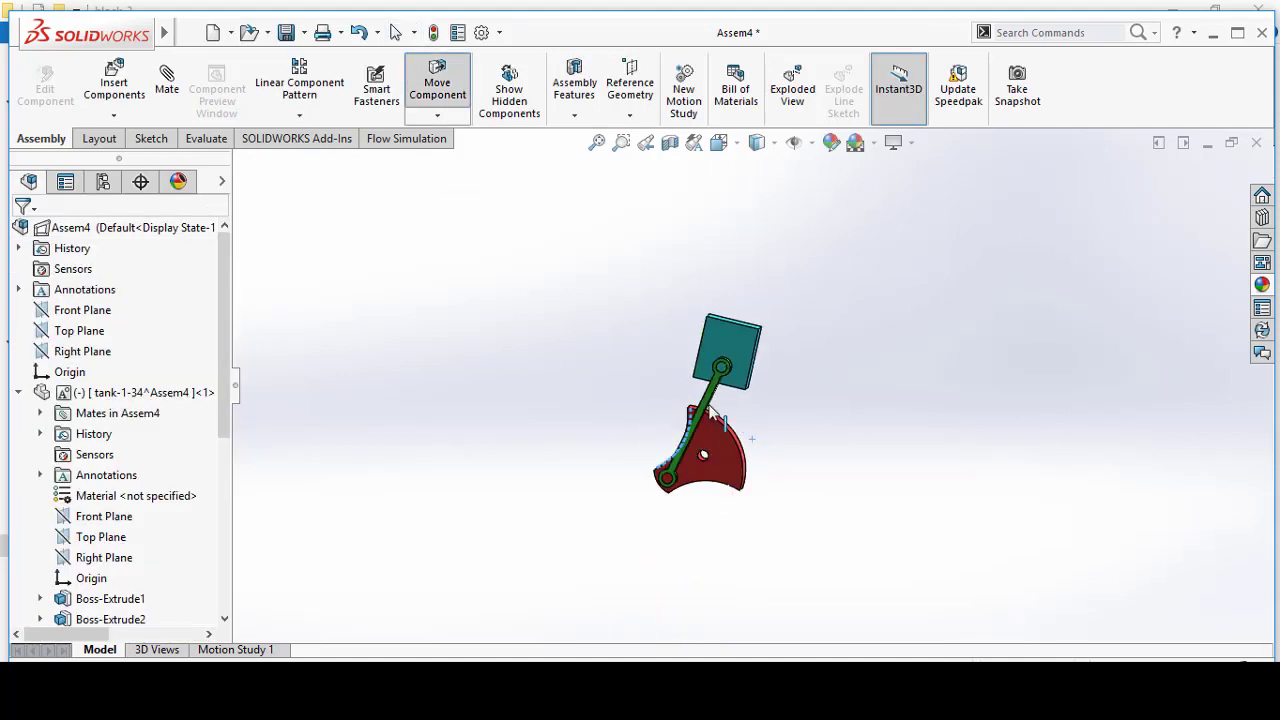
pyautogui.press('Escape')
pyautogui.moveTo(757, 414)
pyautogui.mouseDown(button='middle')
pyautogui.moveTo(908, 434)
pyautogui.moveTo(771, 398)
pyautogui.moveTo(766, 355)
pyautogui.moveTo(731, 452)
pyautogui.mouseUp(button='middle')
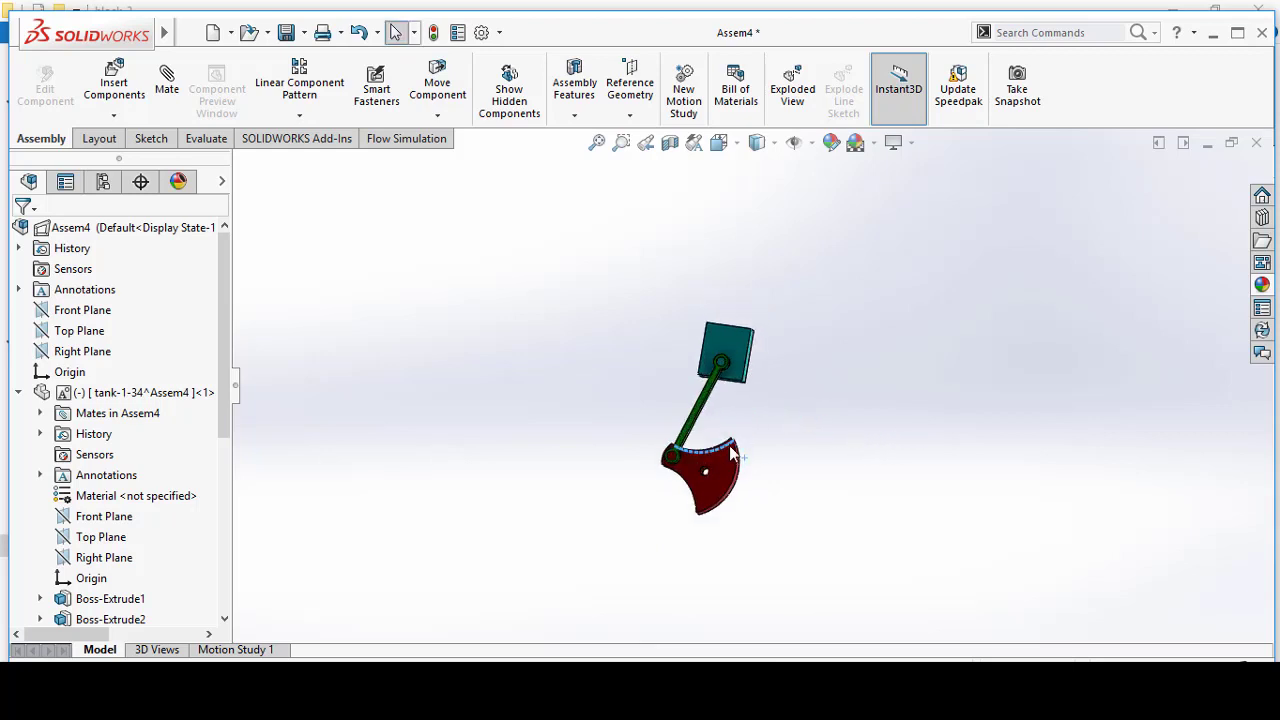
pyautogui.moveTo(731, 452)
pyautogui.mouseDown()
pyautogui.moveTo(767, 462)
pyautogui.moveTo(674, 471)
pyautogui.moveTo(737, 423)
pyautogui.moveTo(700, 490)
pyautogui.mouseUp()
pyautogui.press('Escape')
pyautogui.scroll(3, 727, 448)
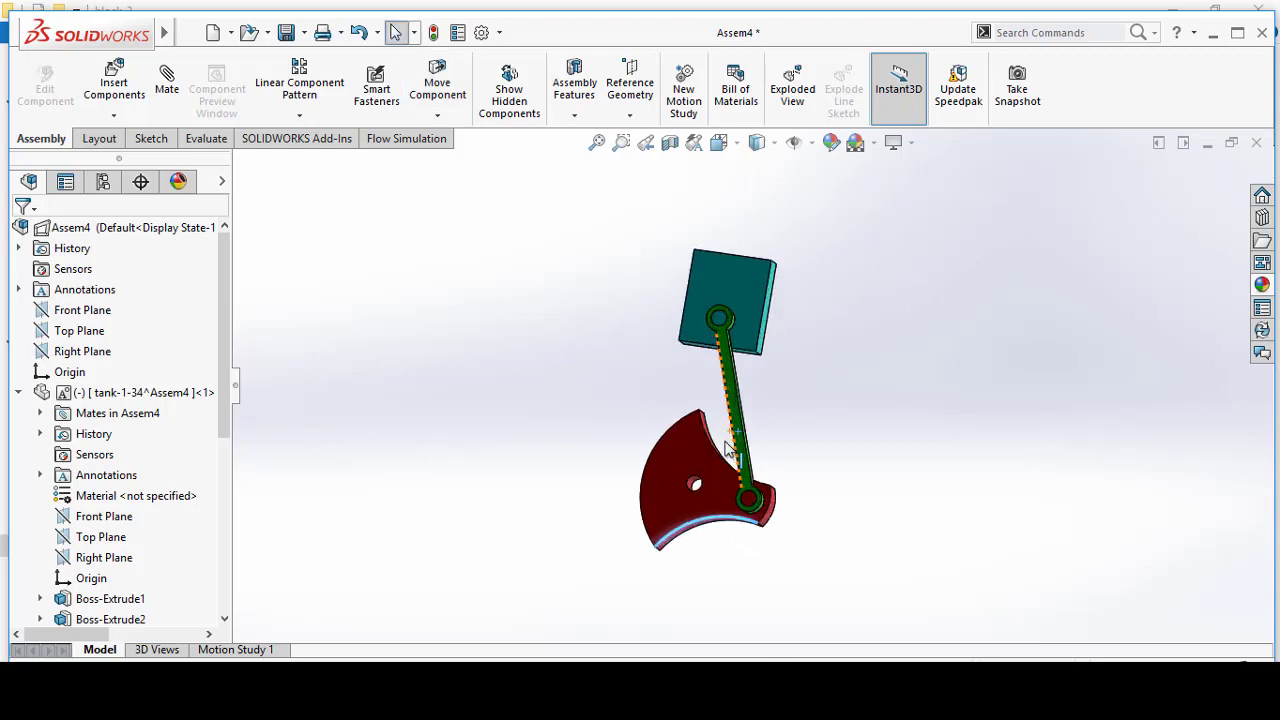
pyautogui.scroll(2, 786, 451)
pyautogui.scroll(-1, 786, 451)
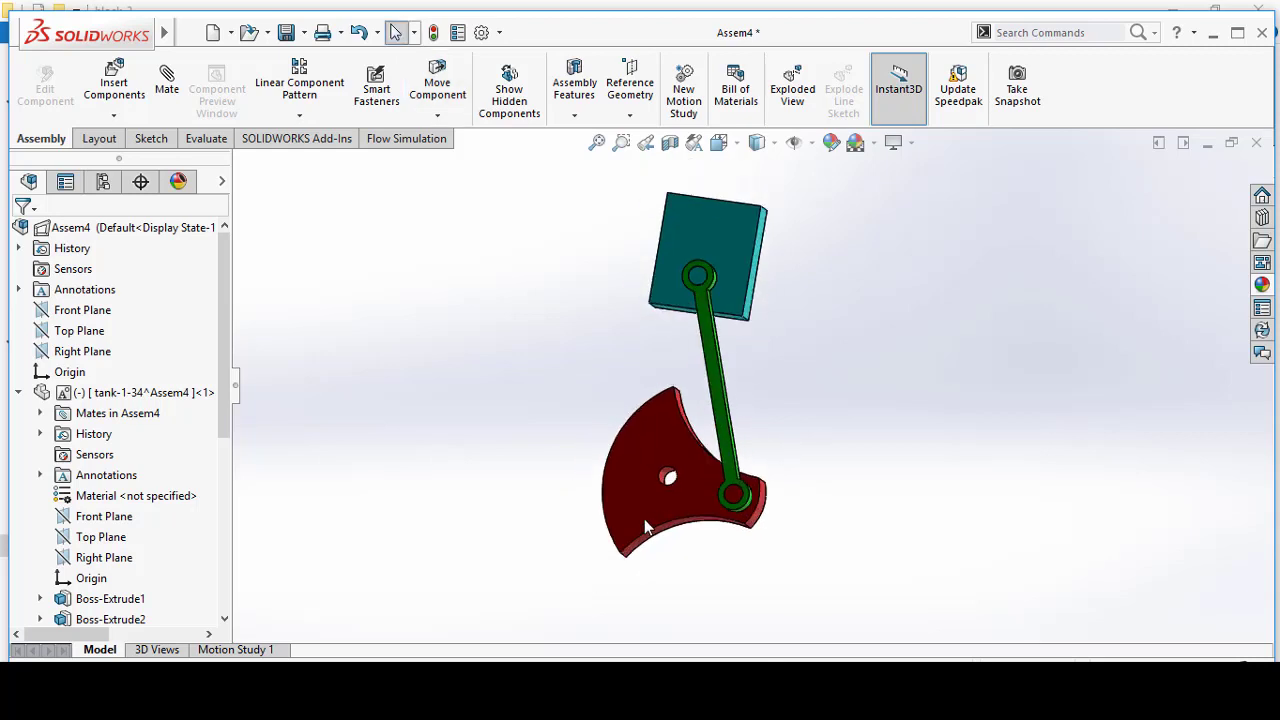
pyautogui.click(622, 549)
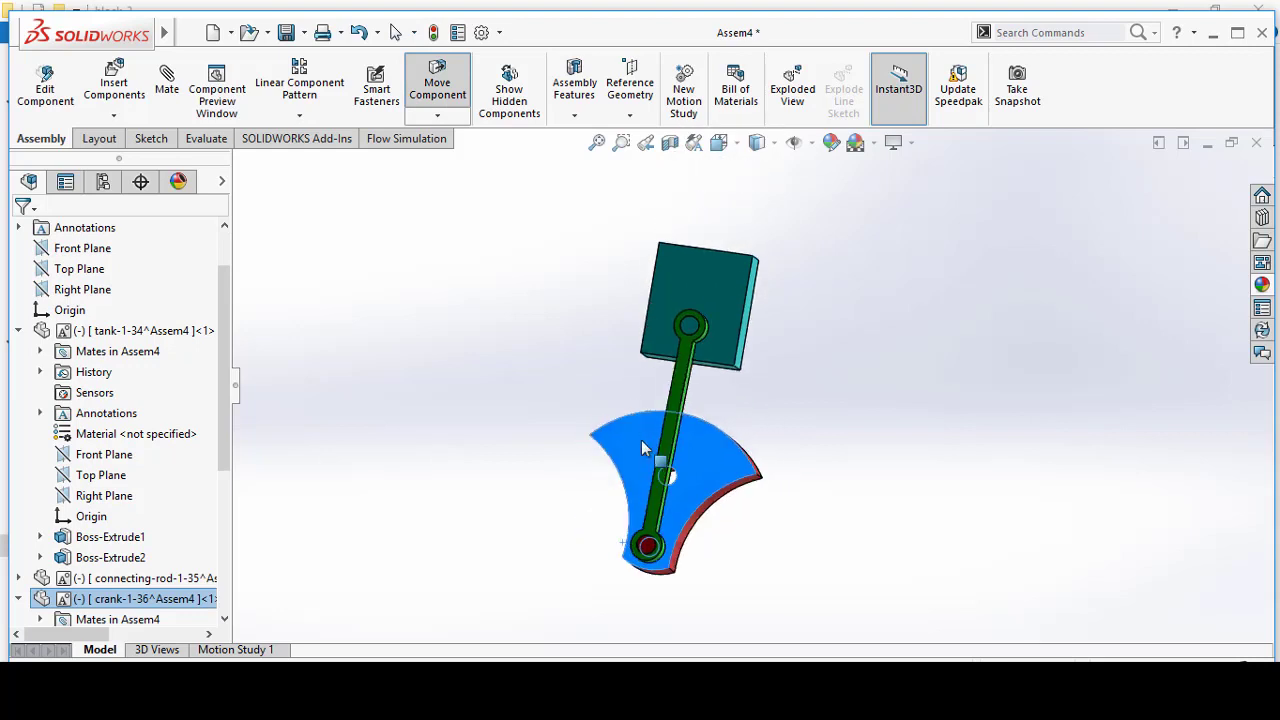